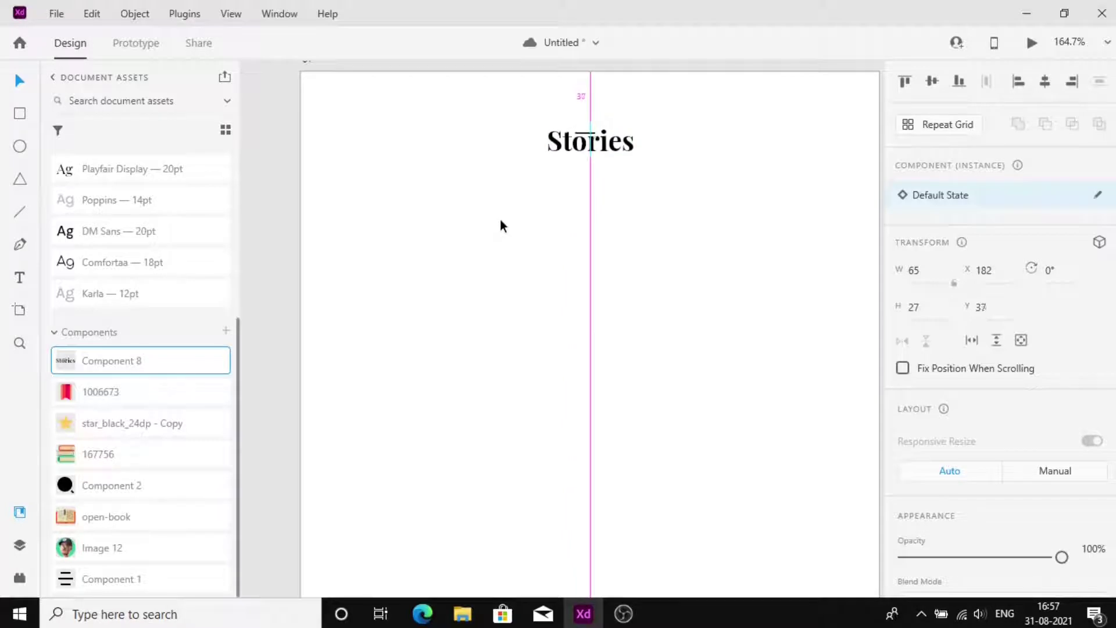
- Place the menu icon (Component 1) left of the "Stories" title and the profile picture (Image 12) on its right side
click(500, 220)
scroll(294, 269, down, 1)
drag(107, 578, 468, 150)
drag(103, 547, 618, 264)
scroll(489, 319, up, 3)
drag(488, 320, 352, 250)
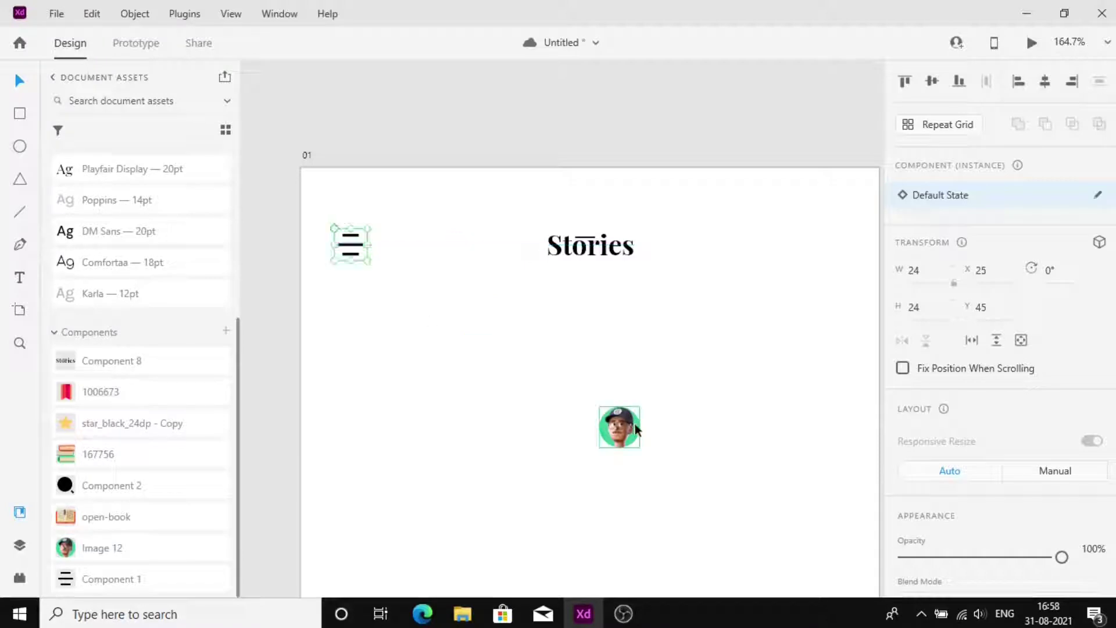
drag(618, 427, 828, 251)
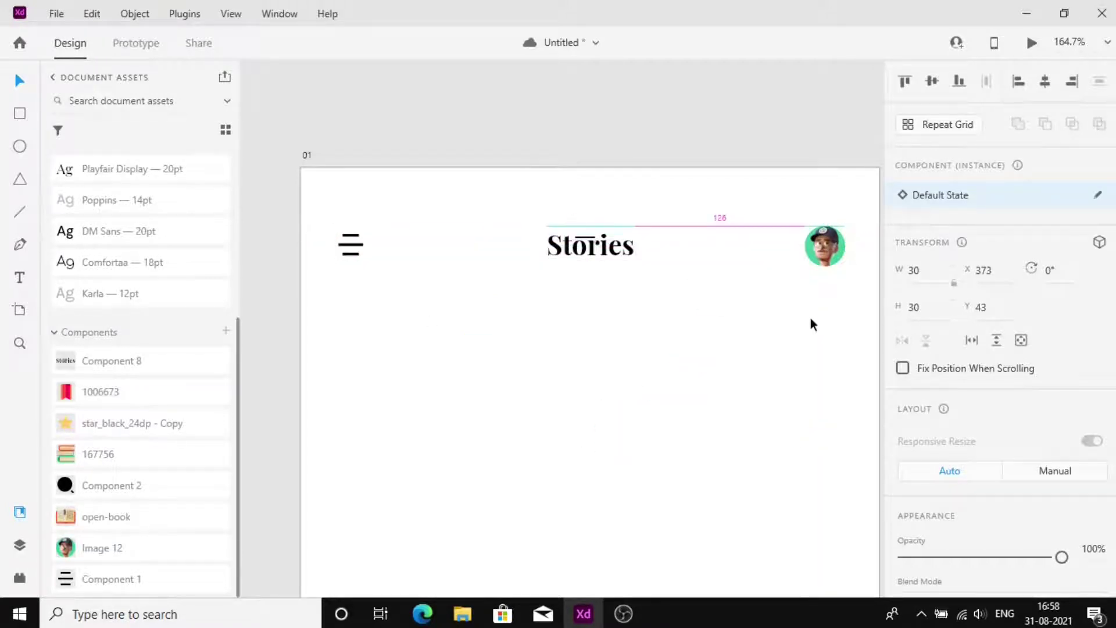
- Vertically align the menu icon, "Stories" title and profile picture with each other, and nudge the header row down to Y 45
drag(825, 305, 331, 235)
click(936, 82)
key(alt)
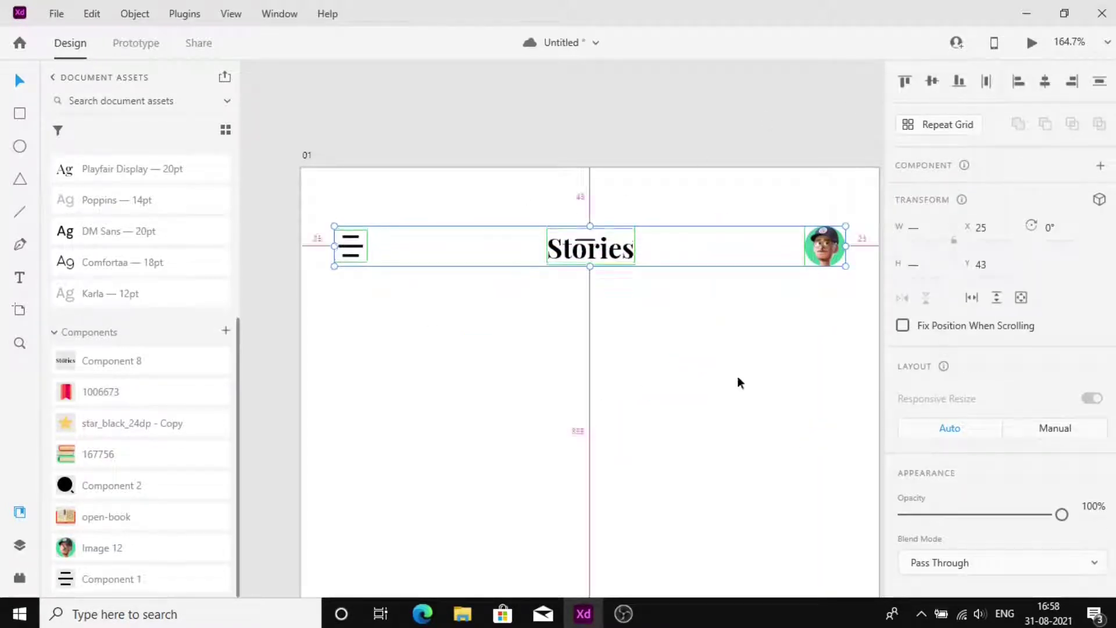
key(Down)
key(Down)
click(737, 377)
scroll(503, 373, down, 1)
scroll(502, 377, down, 2)
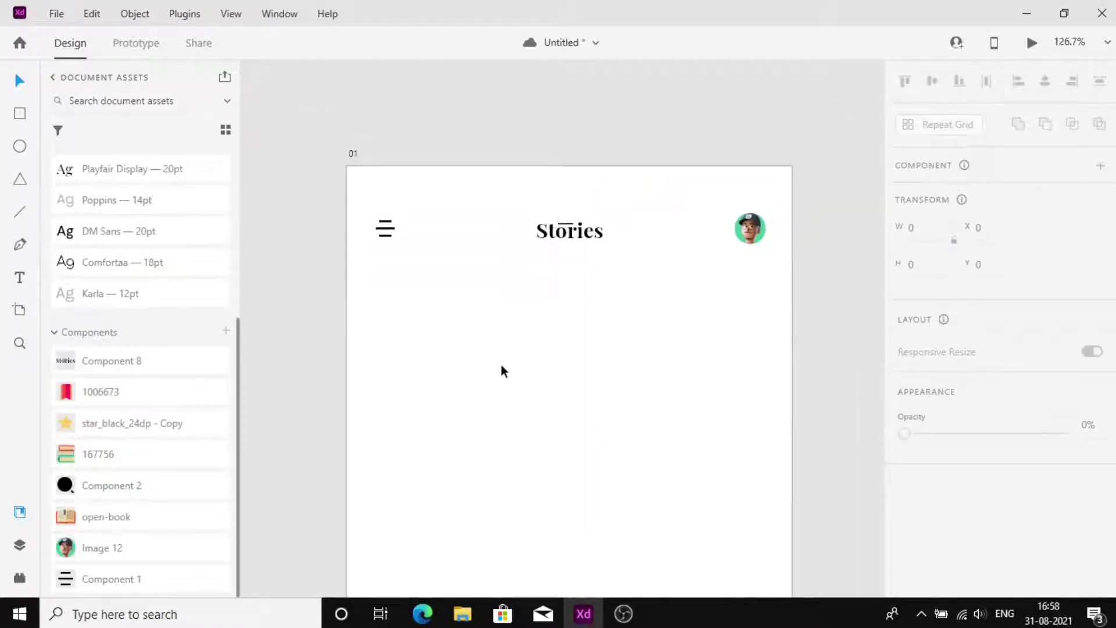
drag(766, 261, 370, 209)
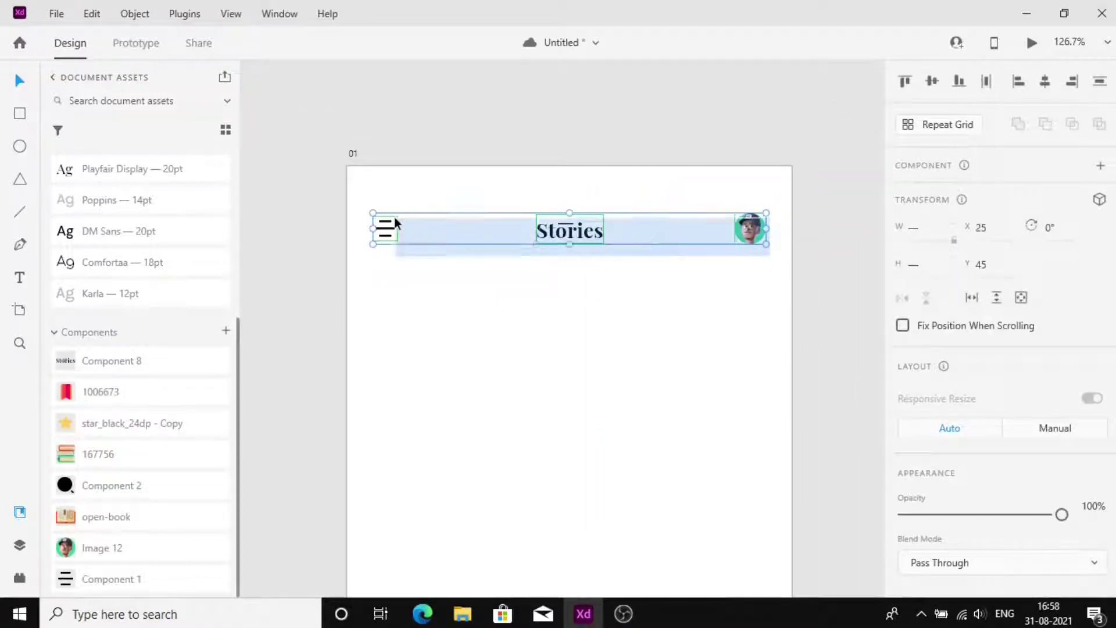
click(527, 401)
- Add the two-line heading text "What would you like to read?" below the header row
scroll(523, 329, down, 3)
click(396, 244)
text(What)
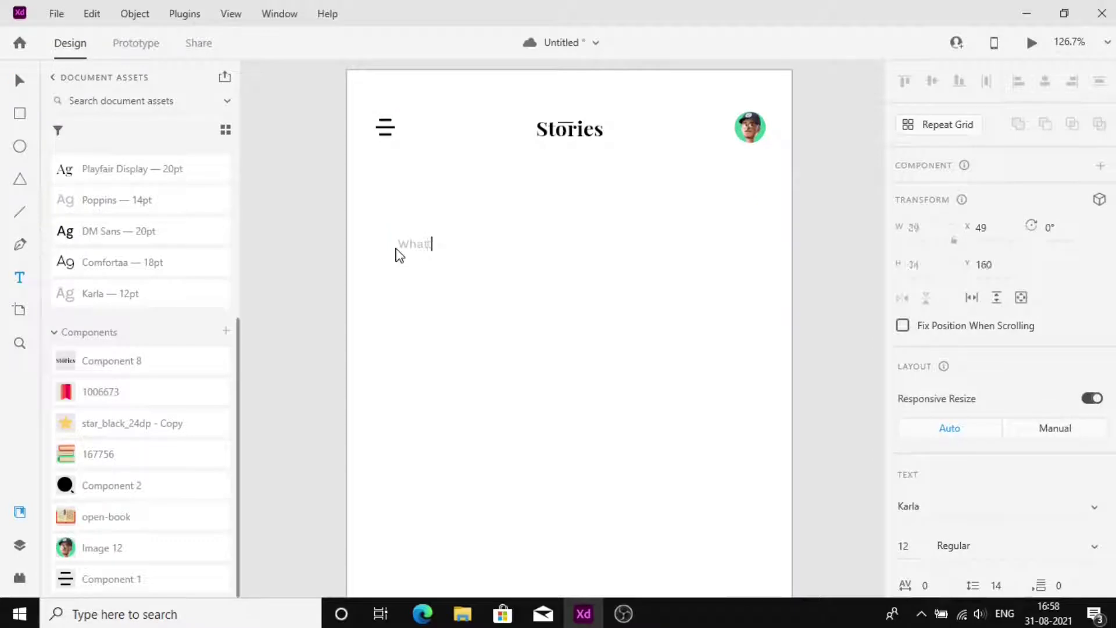
text( would you)
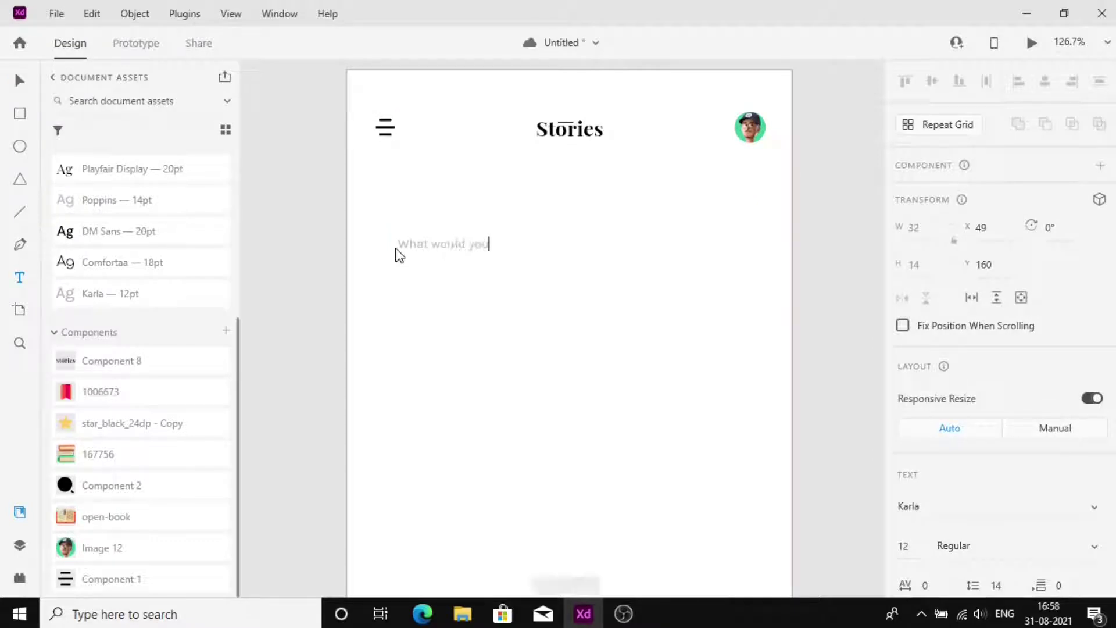
text( like to read?)
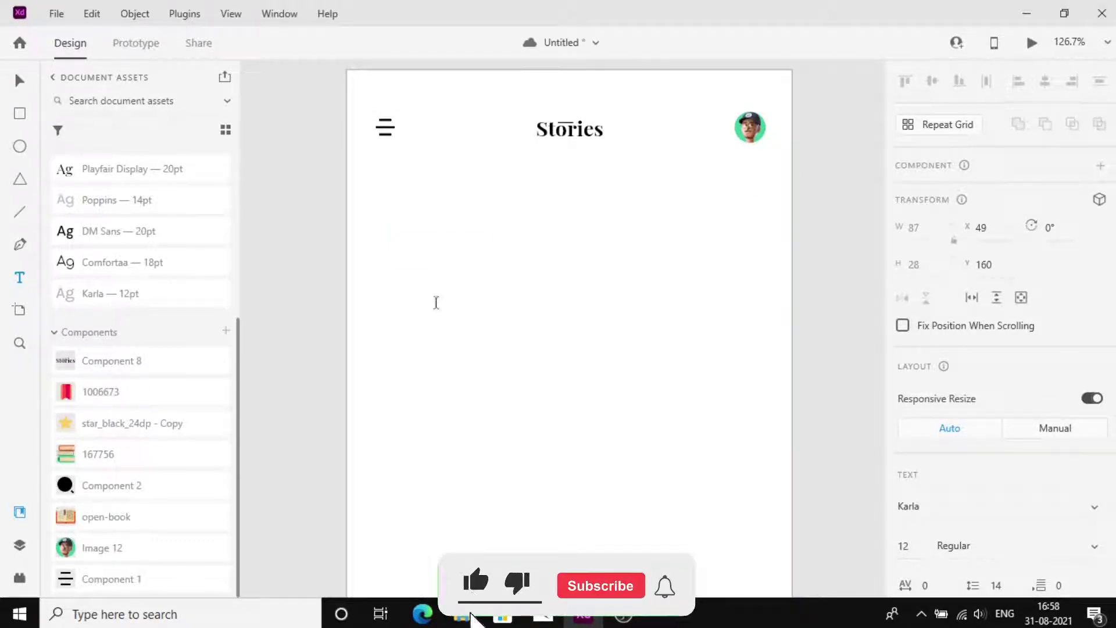
key(Escape)
- Apply the Playfair Display — 20pt character style to the heading and set its font size to 26
click(137, 175)
click(921, 552)
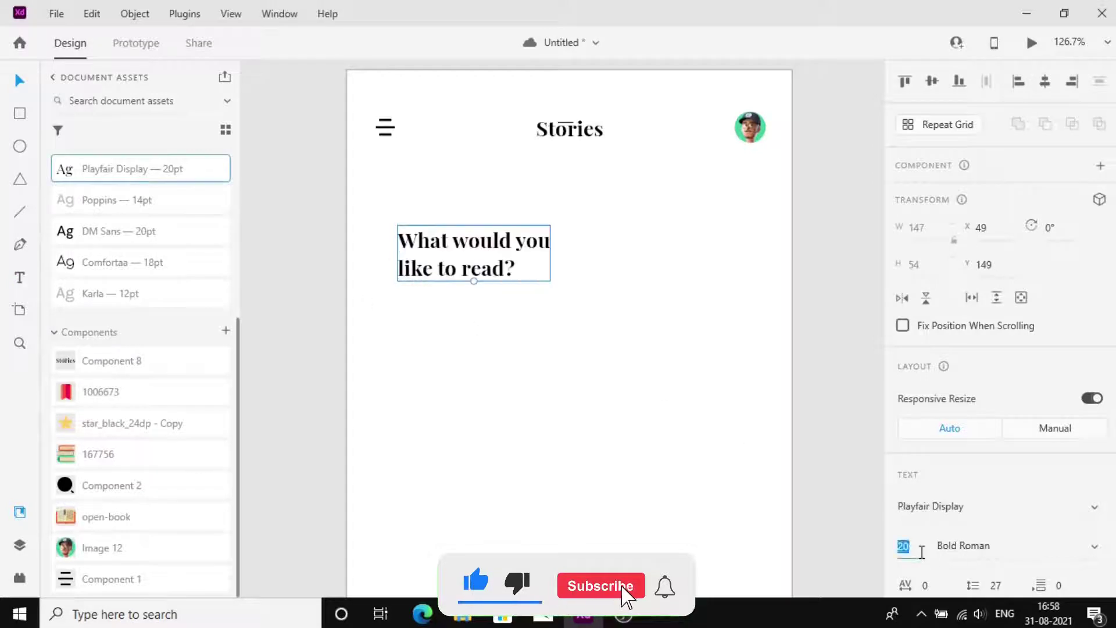
text(26)
key(Return)
- Move the heading to X 25 so it lines up with the menu icon, and nudge it up closer to the header row
drag(545, 245, 527, 244)
key(Left)
key(Left)
key(Left)
key(Left)
key(Left)
key(Left)
key(Left)
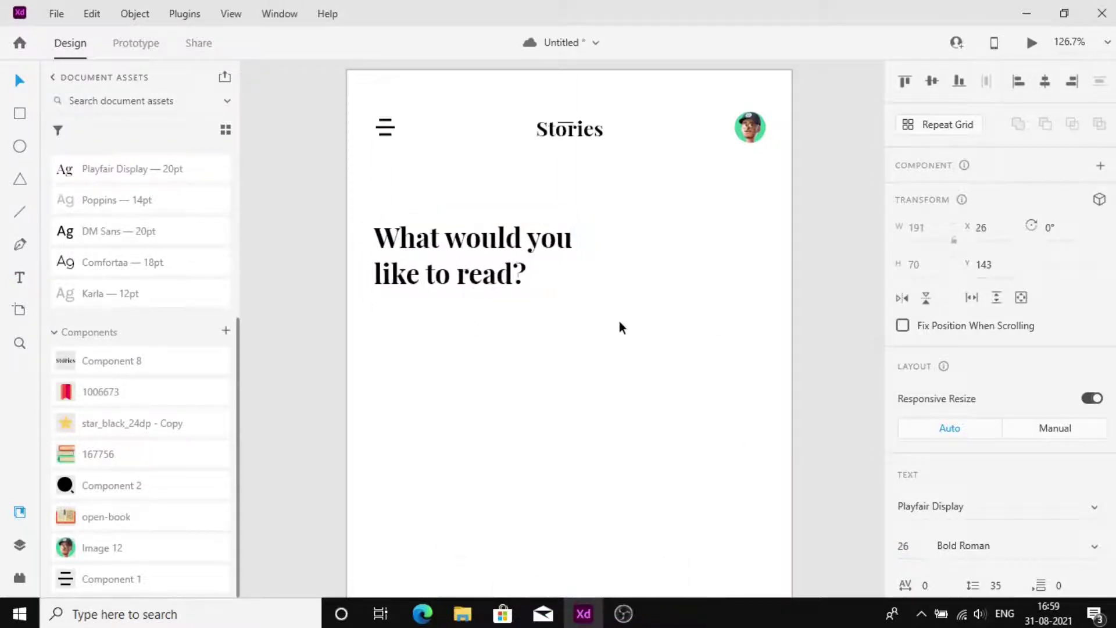
key(Up)
key(shift+Up)
key(shift+Up)
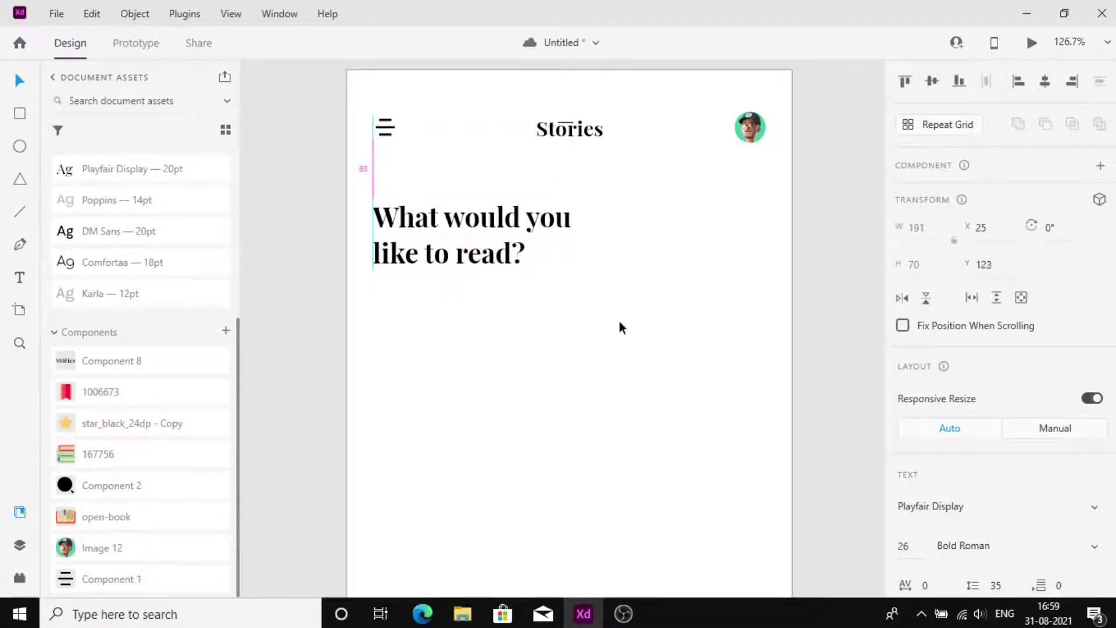
key(Up)
key(Up)
key(Up)
key(Up)
key(Up)
key(Up)
key(Down)
key(Down)
key(Down)
click(619, 321)
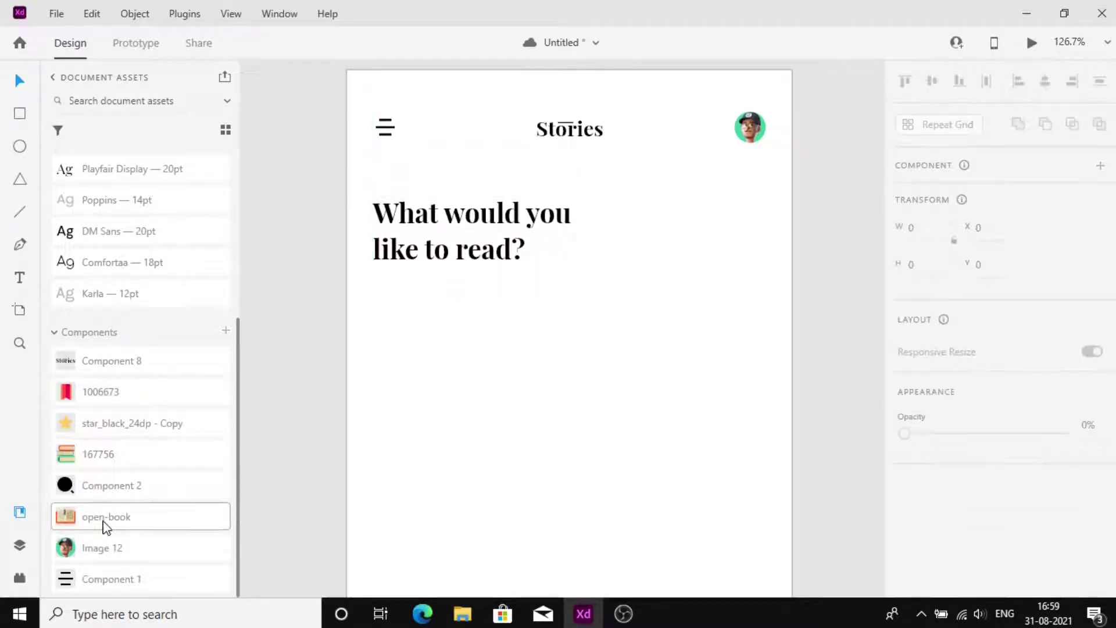
- Place the open-book component at the end of the heading's second line
drag(105, 520, 560, 251)
key(Escape)
scroll(495, 327, down, 1)
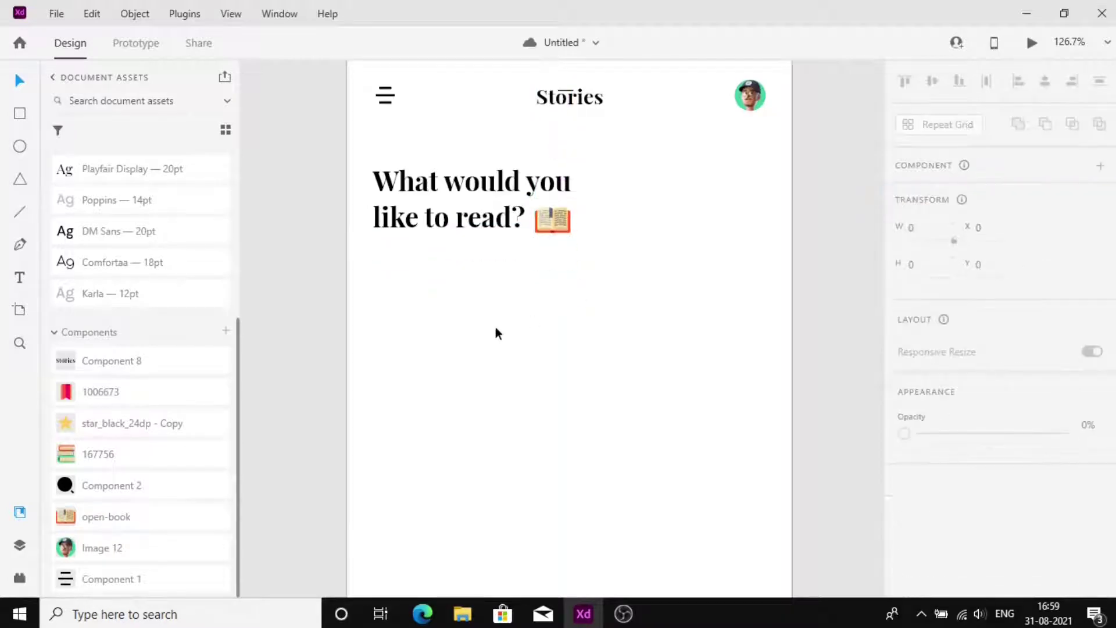
- Draw a search bar rectangle at X 25 below the heading, 315 wide and 45 high, with corners rounded to 17
key(r)
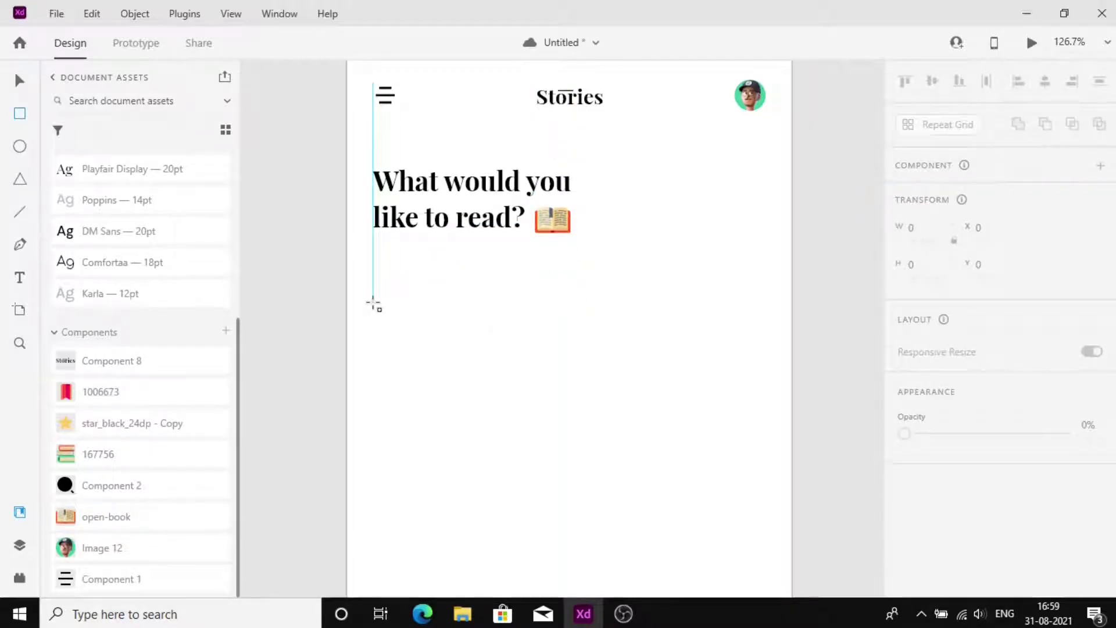
drag(373, 303, 702, 335)
click(921, 234)
text(3)
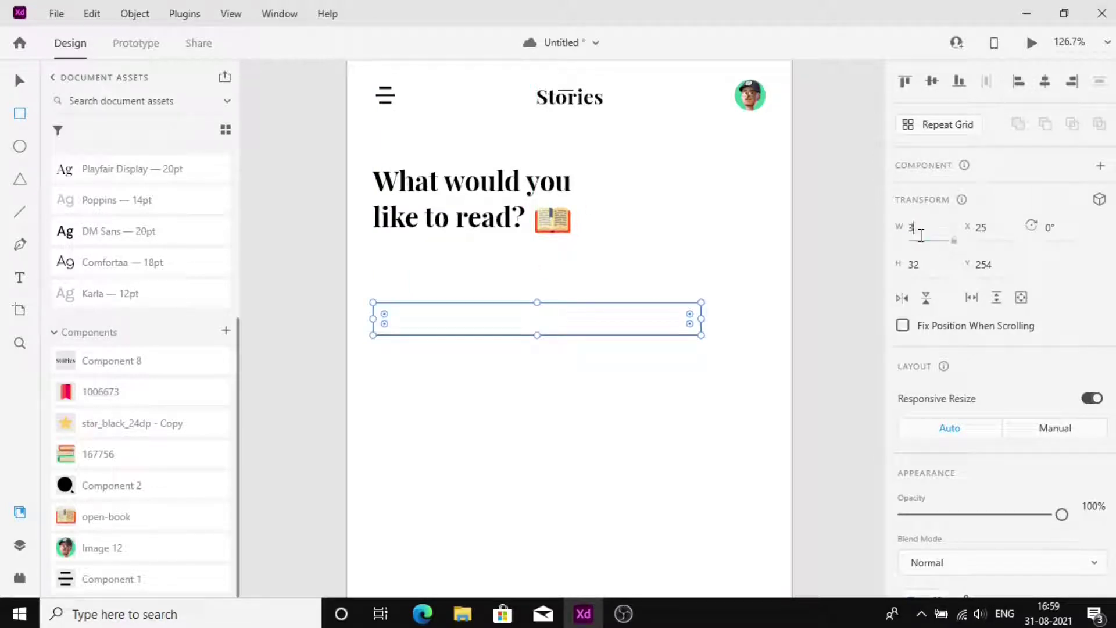
text(15)
key(Return)
text(45)
key(Return)
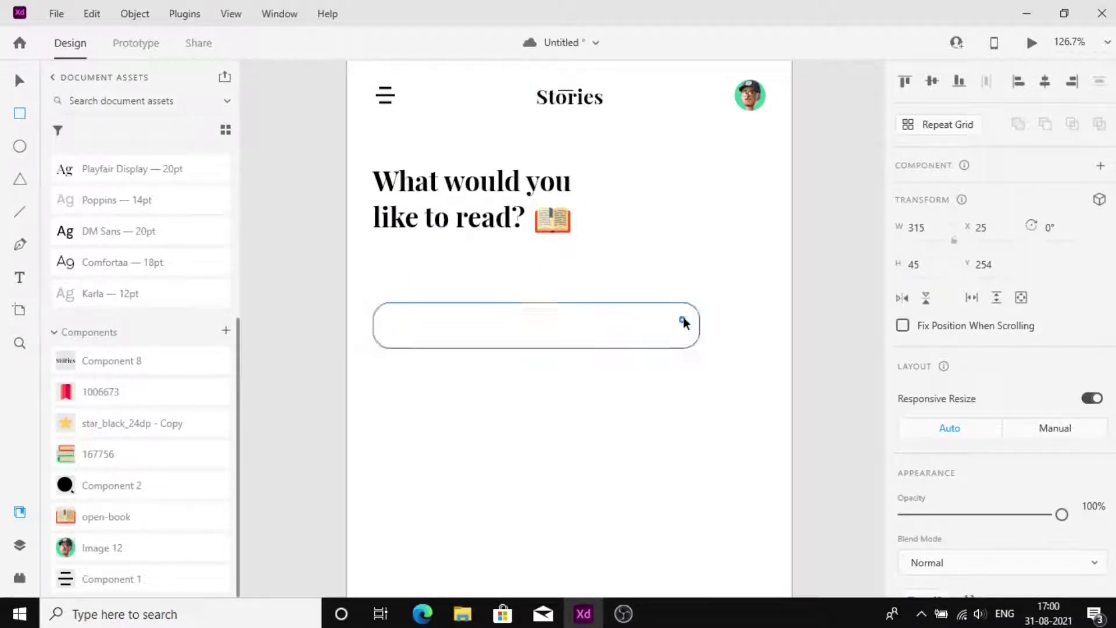
- Apply the #F3F3F3 swatch to the search bar, remove its border, and adjust the fill to a slightly darker grey
scroll(129, 224, up, 5)
click(130, 223)
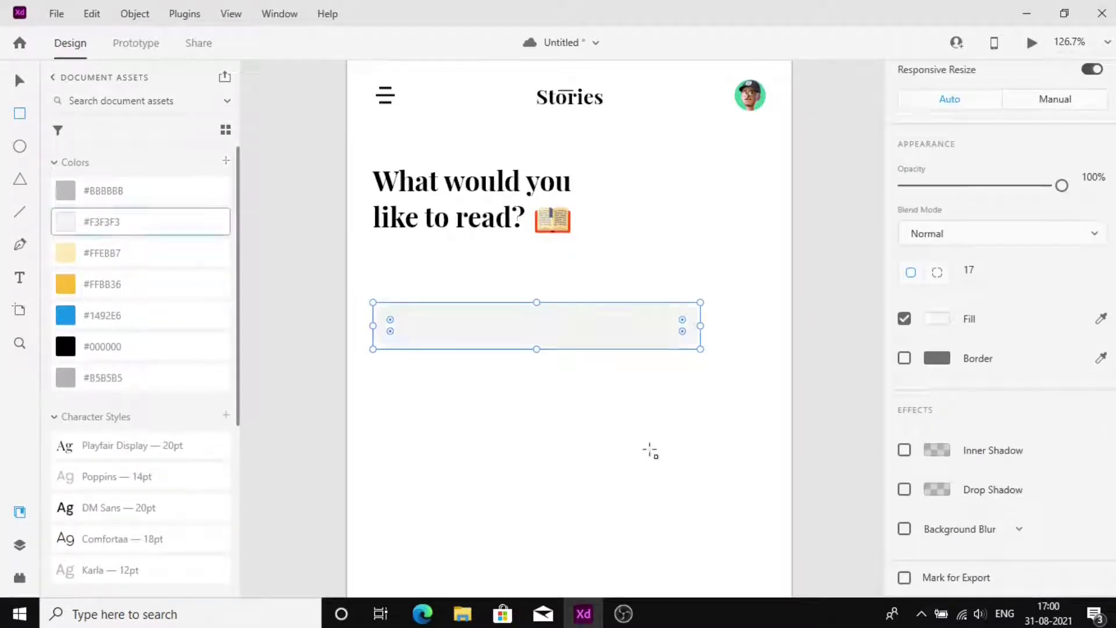
click(937, 318)
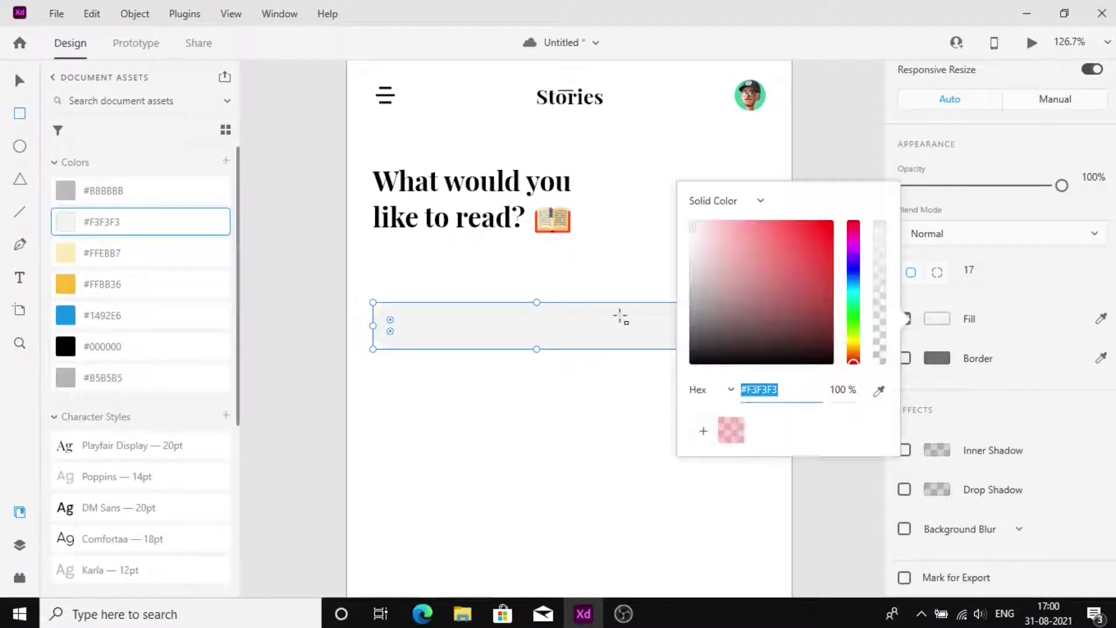
click(595, 418)
click(568, 430)
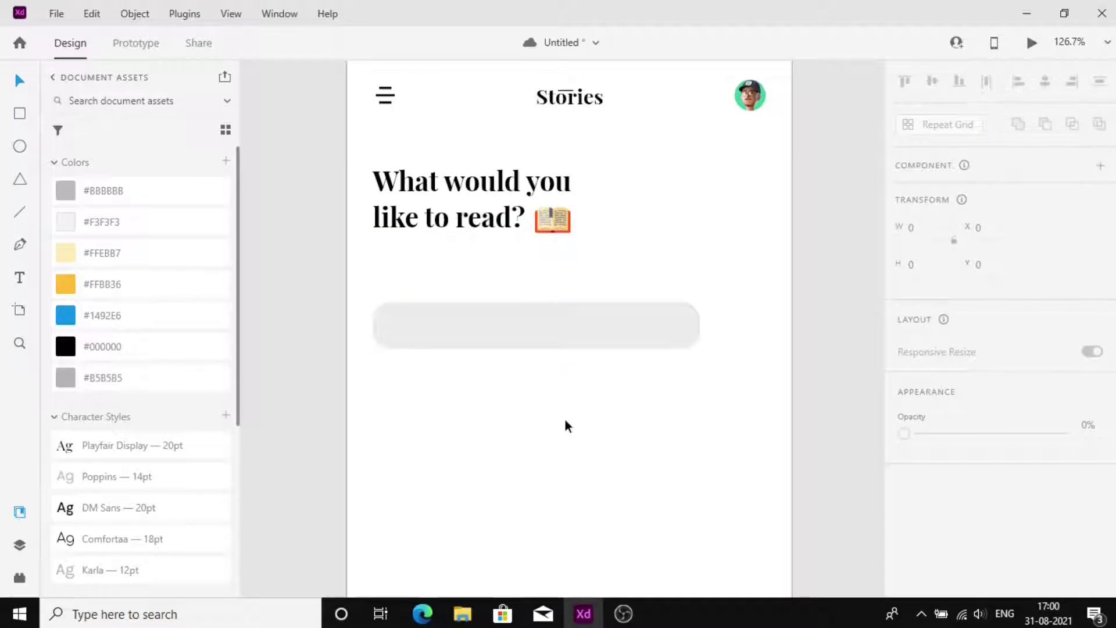
- Add the text "Search book" on top of the search bar
key(t)
click(463, 335)
text(Search )
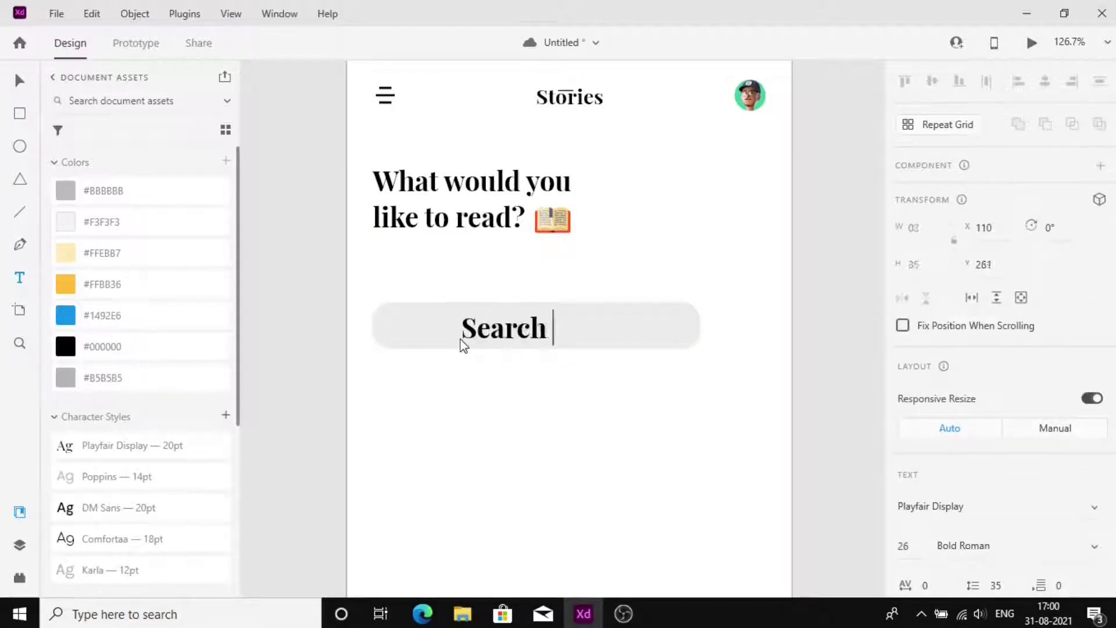
text(book)
key(Escape)
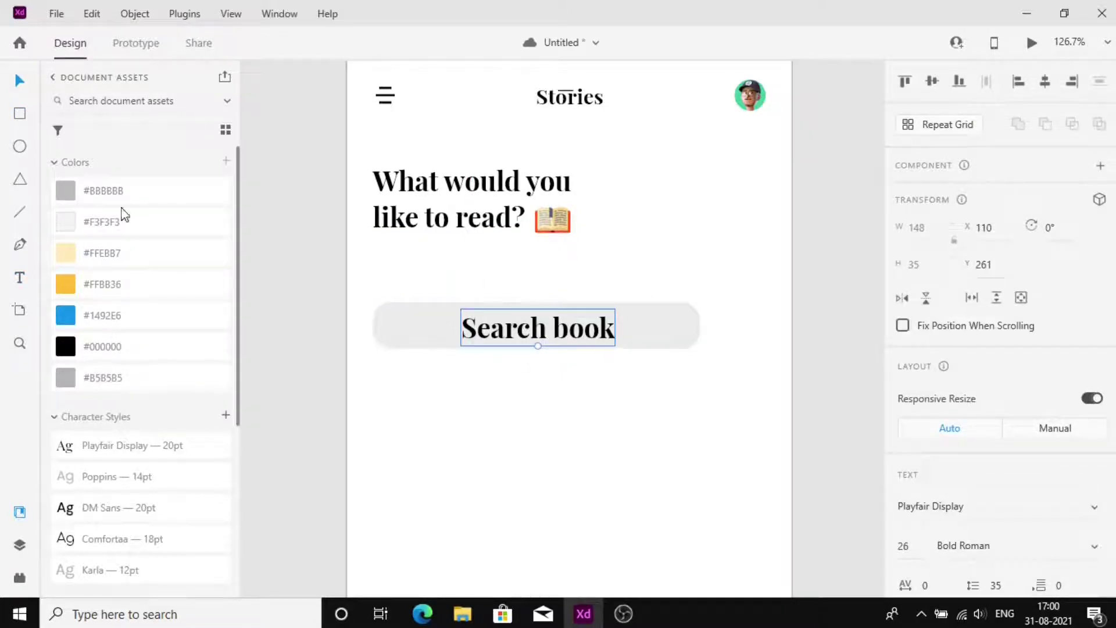
- Apply the Poppins — 14pt character style to "Search book" and center it vertically near the left end of the search bar
click(98, 199)
click(78, 485)
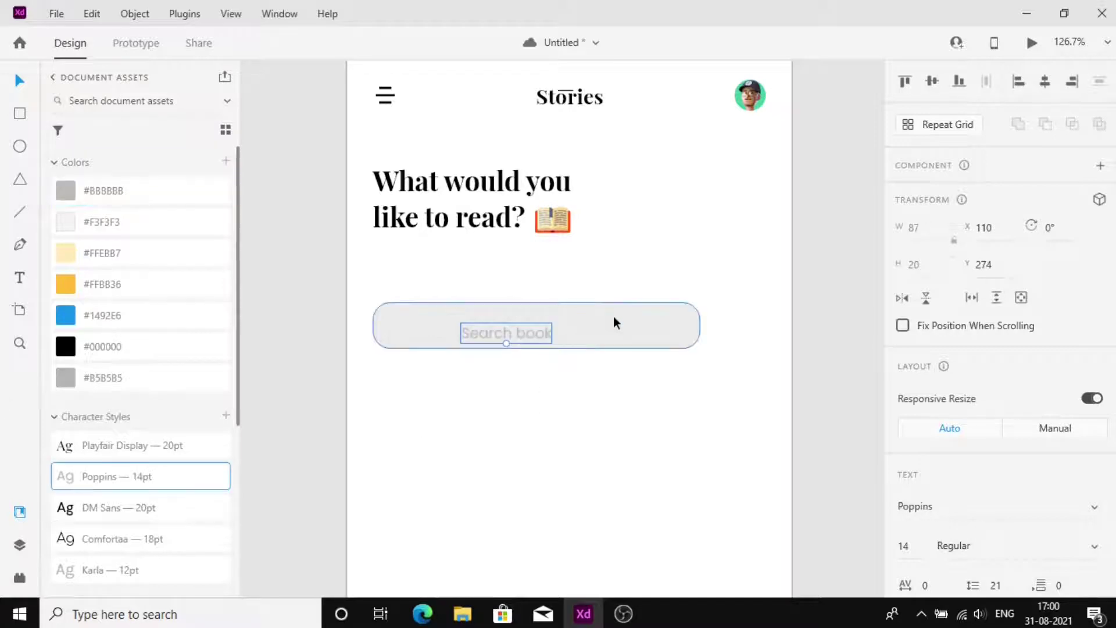
shift+click(613, 316)
click(936, 85)
click(543, 392)
- Duplicate the search bar as a 45-wide square button and place it level with the bar, beneath the profile picture
drag(521, 332, 522, 369)
click(923, 226)
text(45)
key(Return)
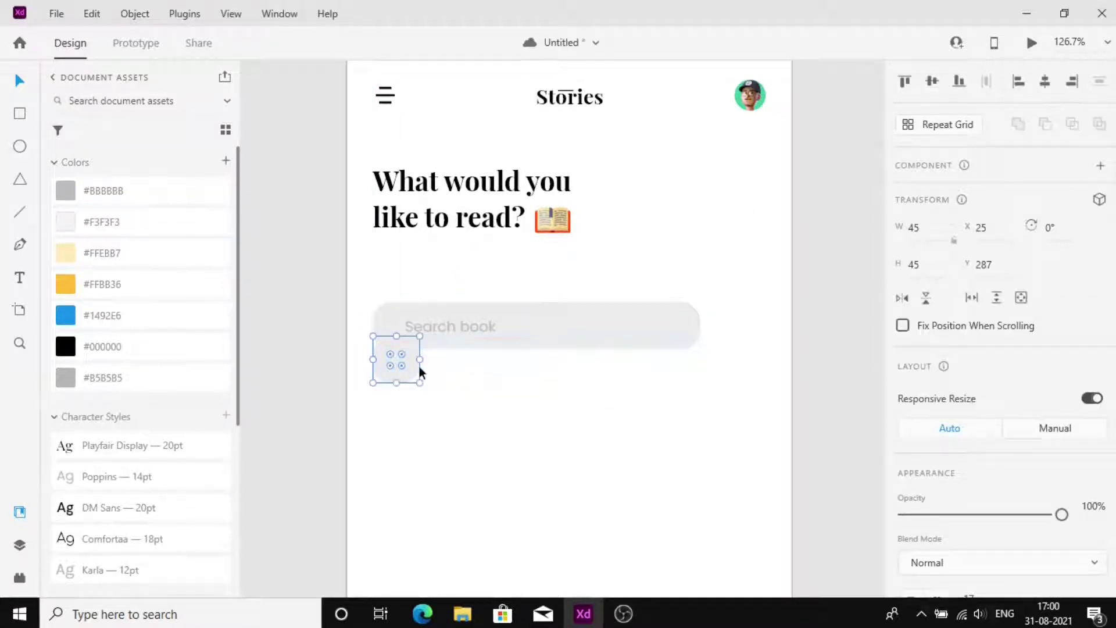
drag(418, 365, 767, 330)
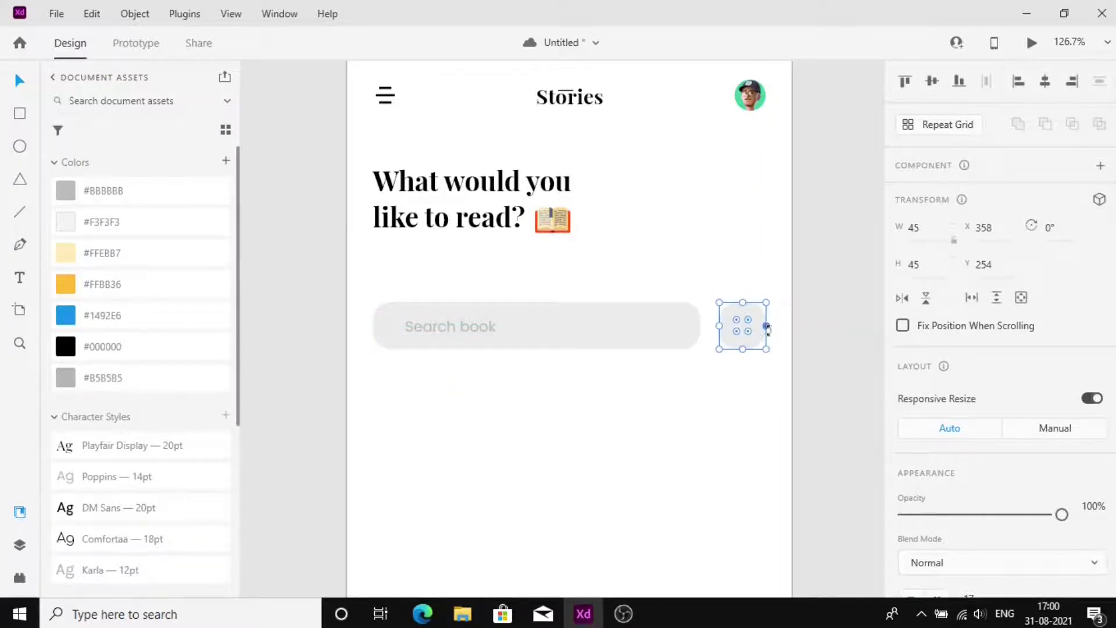
- Place the magnifier icon (Component 2) on the square button and center it horizontally and vertically
scroll(140, 378, down, 5)
drag(110, 486, 743, 302)
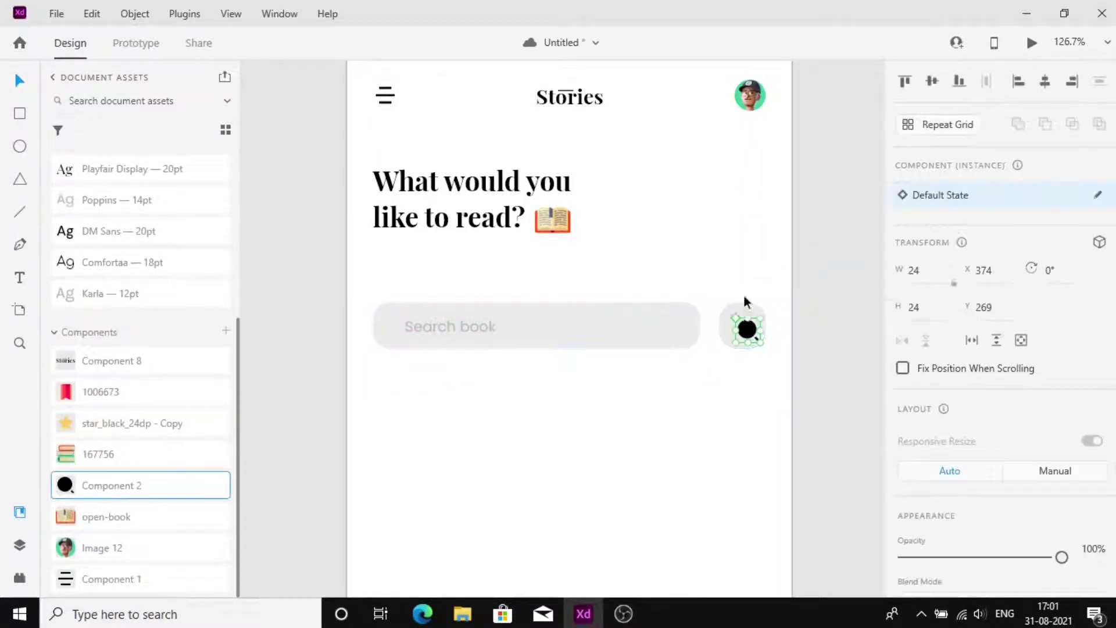
click(933, 80)
click(1045, 85)
click(570, 431)
- Copy the "Search book" text below the search bar, change it to "Trending" and apply the DM Sans — 20pt style
scroll(569, 431, down, 2)
drag(427, 228, 430, 291)
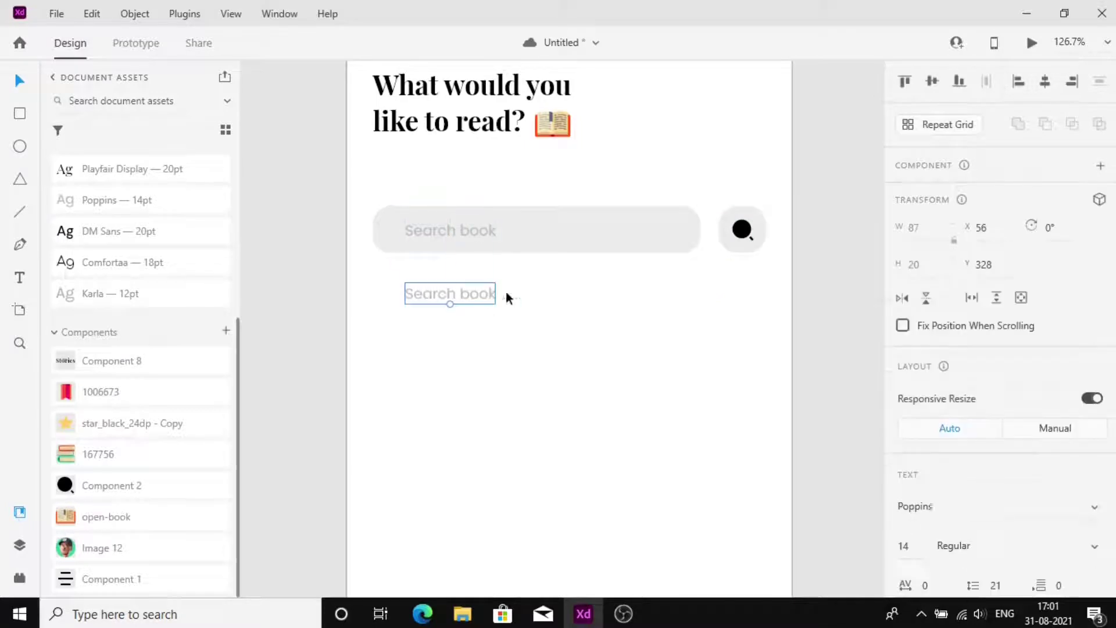
double_click(449, 293)
text(Trending)
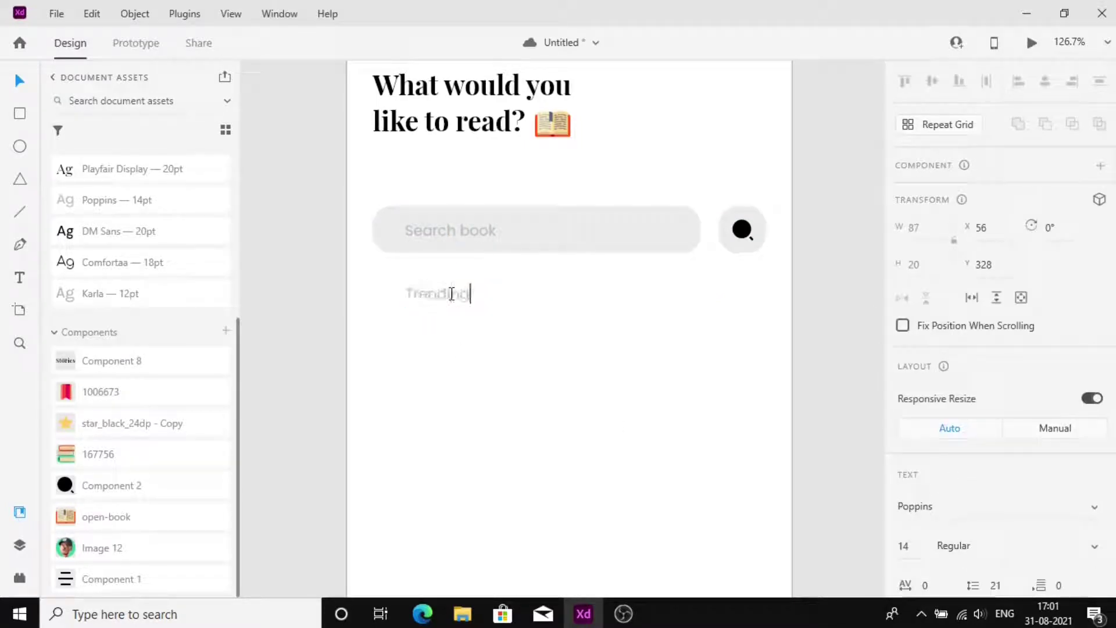
key(Escape)
click(188, 231)
- Align the "Trending" title with the search bar's left edge at X 25 and nudge it up to Y 324
drag(479, 294, 446, 317)
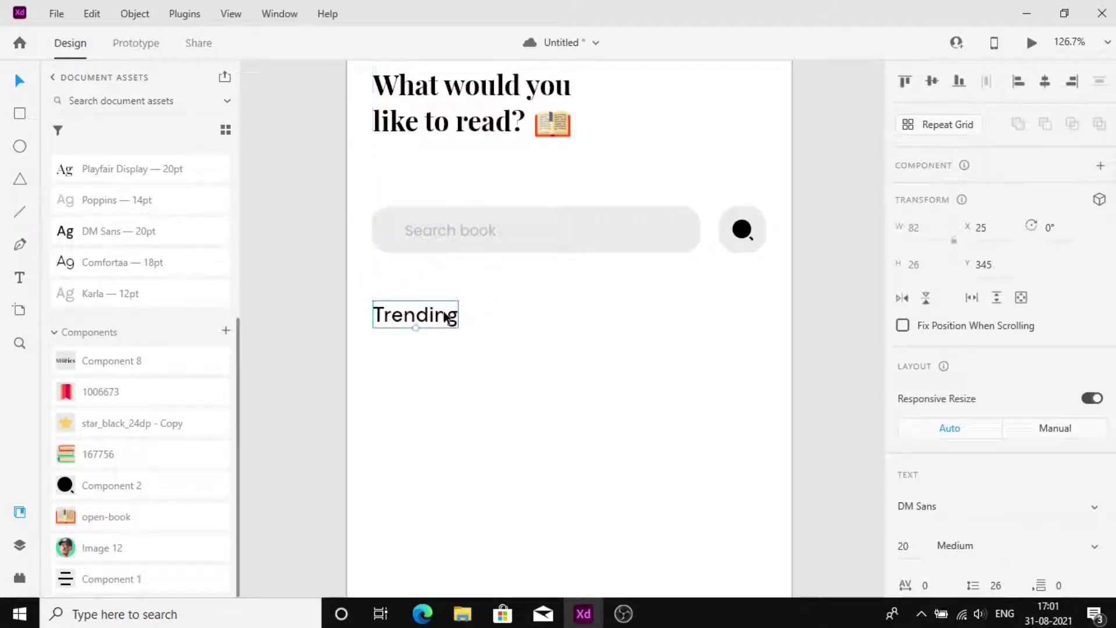
key(Up)
key(Up)
key(Up)
key(Up)
key(Up)
key(Up)
key(Up)
key(Up)
key(Up)
key(Up)
key(Up)
key(Up)
key(Up)
key(Up)
key(Up)
key(Up)
key(Up)
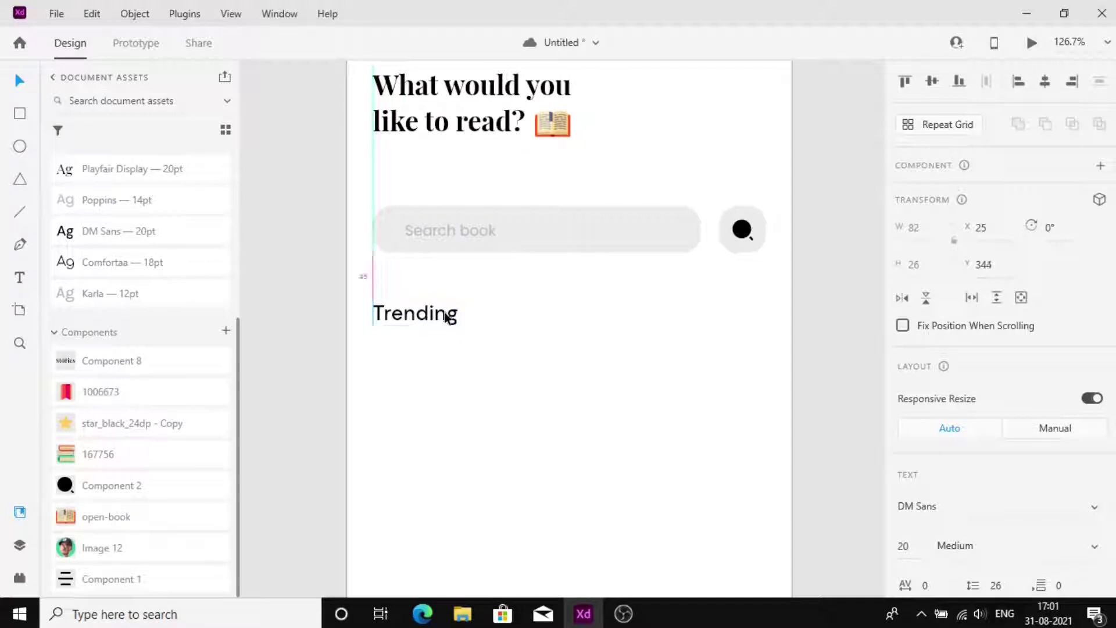
key(Up)
key(Up)
key(Up)
key(Up)
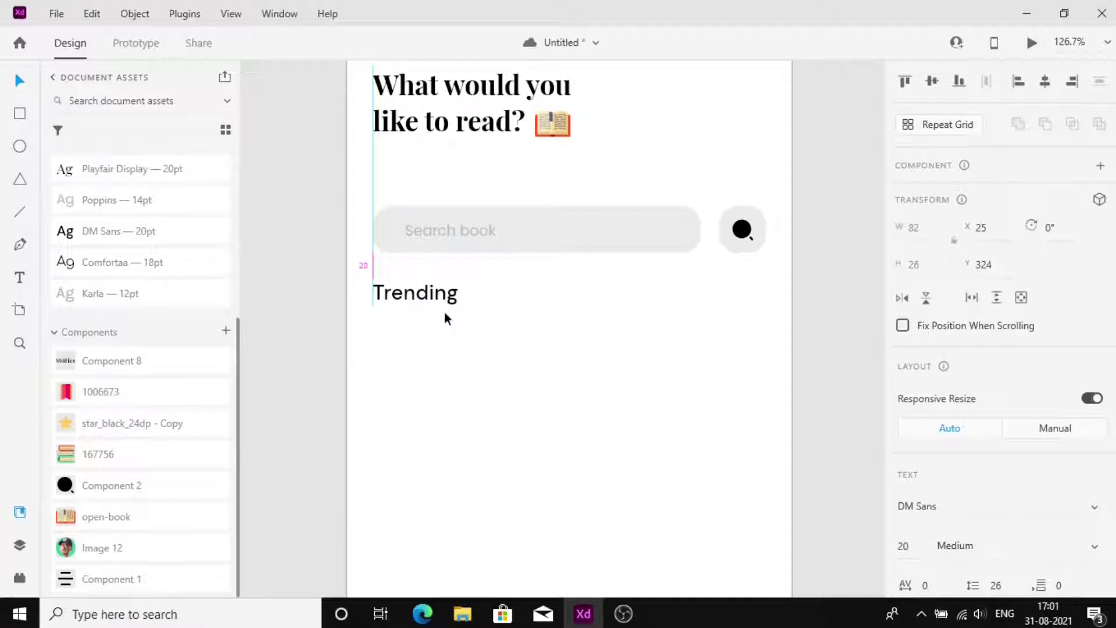
click(470, 354)
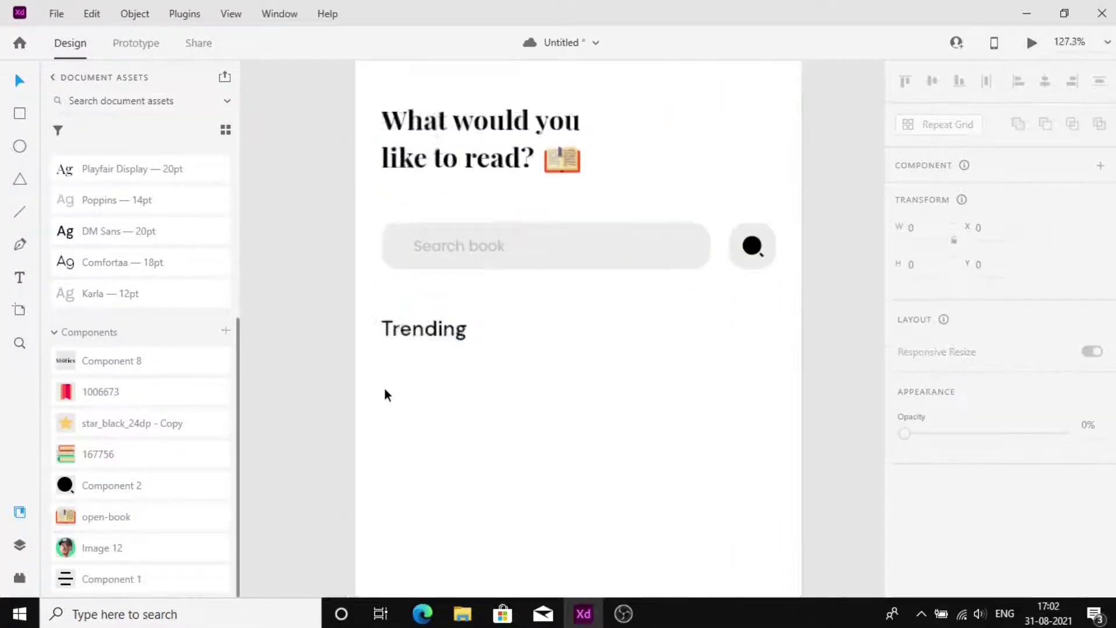
- Draw a book card rectangle at X 25 below "Trending" and set it to 148 wide and 210 high
scroll(385, 388, up, 3)
scroll(385, 388, down, 1)
key(r)
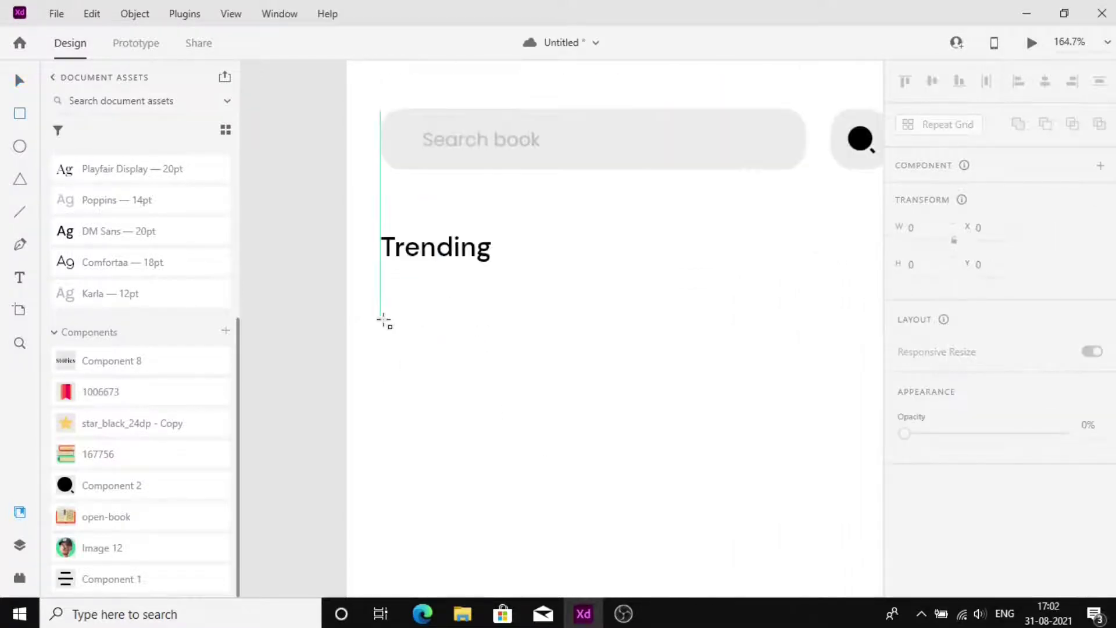
mouse_move(382, 319)
mouse_down()
mouse_move(417, 427)
mouse_move(544, 592)
mouse_move(583, 502)
mouse_up()
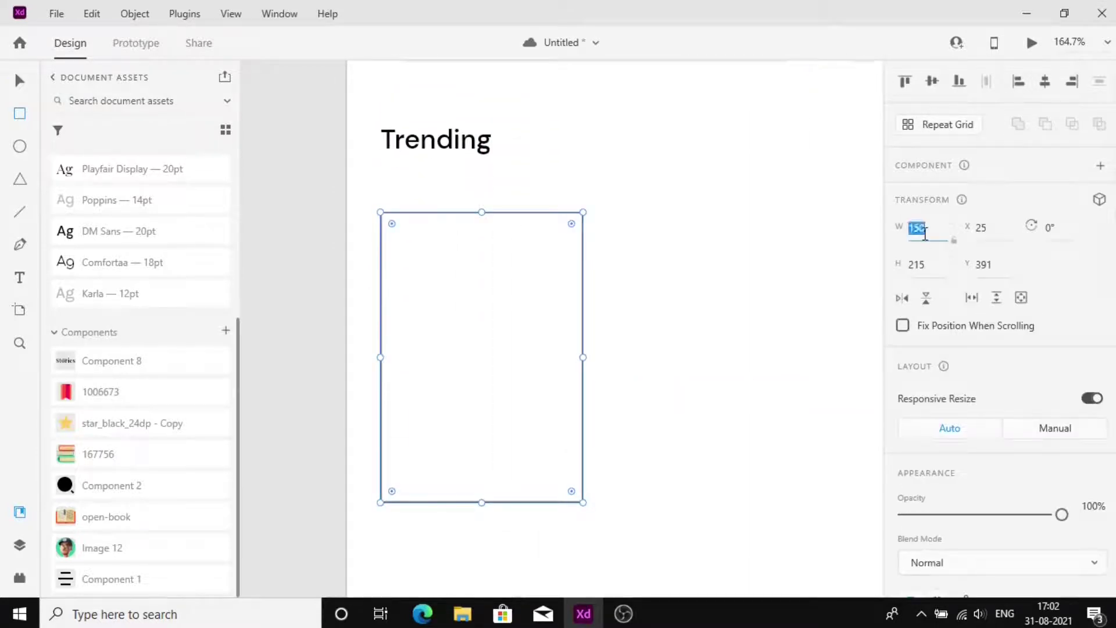
text(148)
key(Return)
click(937, 259)
text(210)
key(Return)
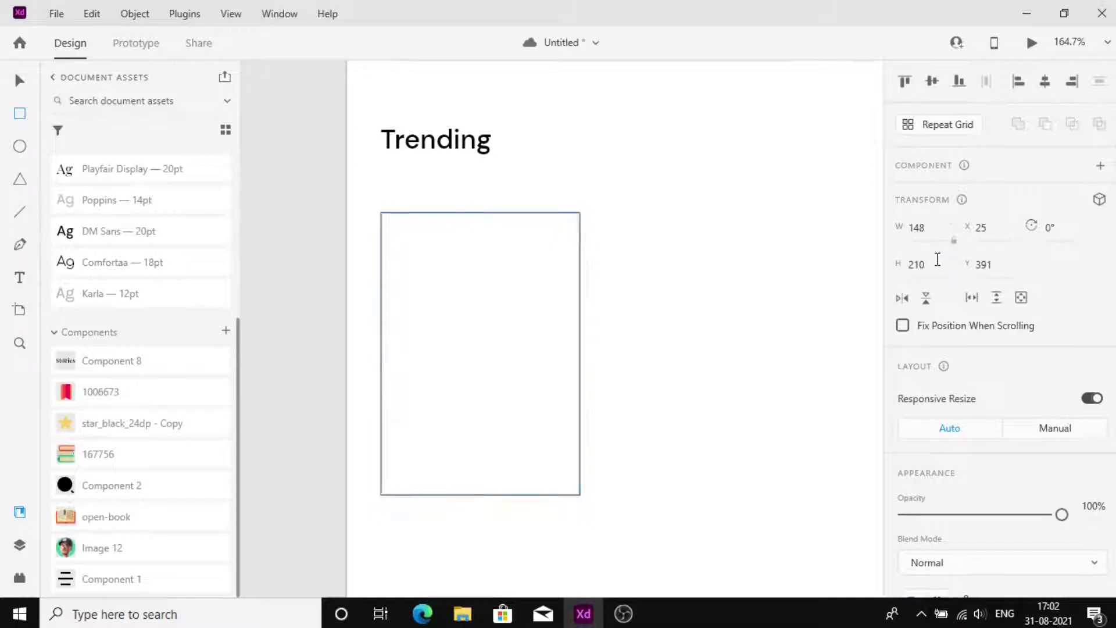
- Round the card's corners and turn it into a horizontal repeat grid of four cards running past the artboard's right edge
drag(568, 228, 847, 289)
scroll(642, 213, down, 3)
key(v)
click(937, 124)
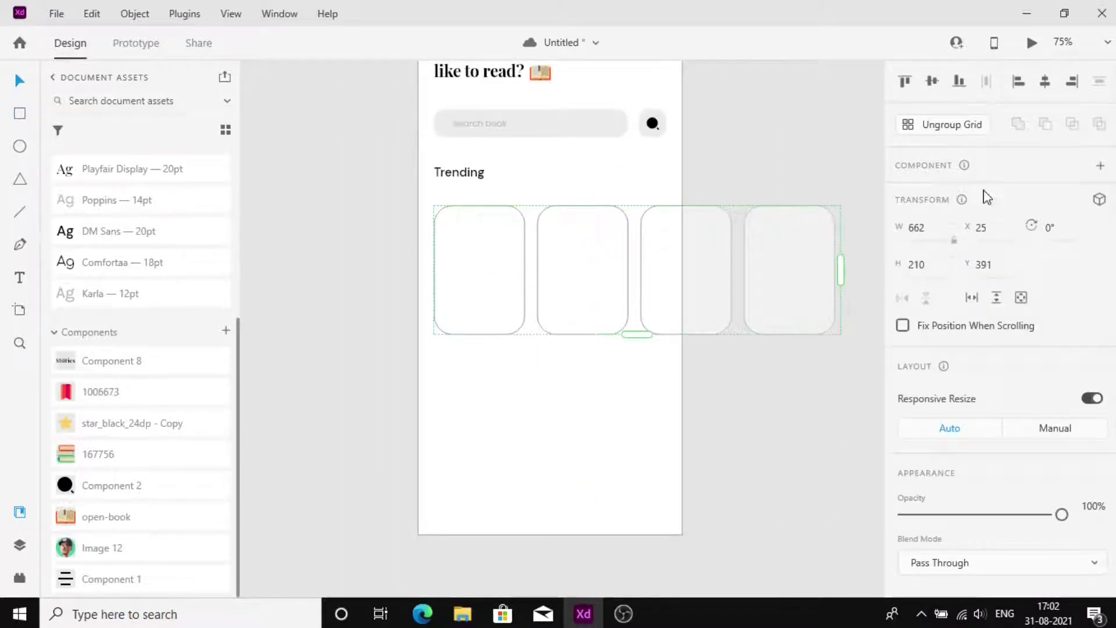
- Ungroup the repeat grid of book cards and nudge the row up to Y 370 below "Trending"
click(962, 128)
key(Up)
key(Up)
key(Up)
key(Up)
key(Up)
key(Up)
key(Up)
key(Up)
key(Up)
key(Up)
key(Up)
key(Up)
key(Up)
key(Up)
key(Up)
key(Up)
key(Up)
key(Up)
key(Up)
key(Up)
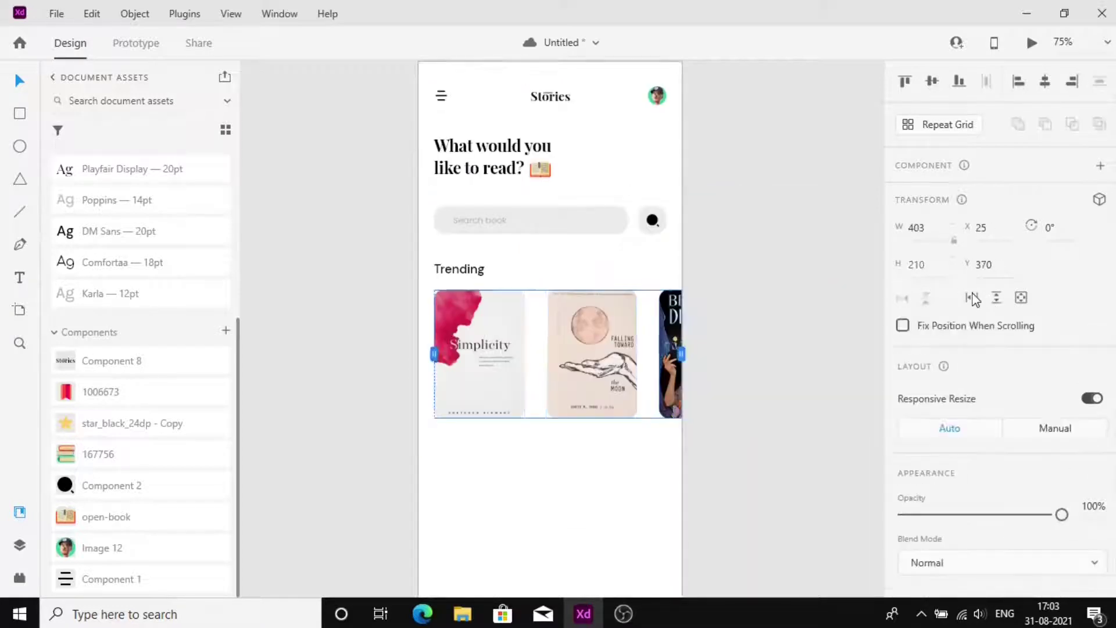
- Extend the Trending row's scroll area on its left side to the artboard's left edge
click(768, 299)
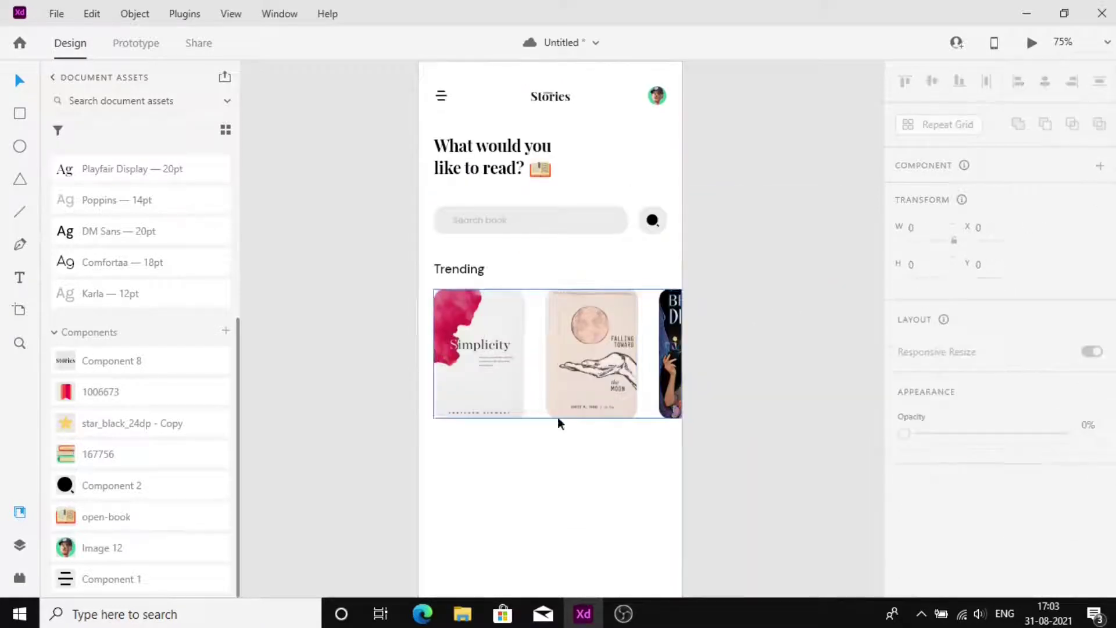
click(500, 386)
drag(434, 355, 418, 357)
click(472, 451)
- Copy the "Trending" title below the book row and change the copy's text to "Other"
scroll(492, 399, down, 2)
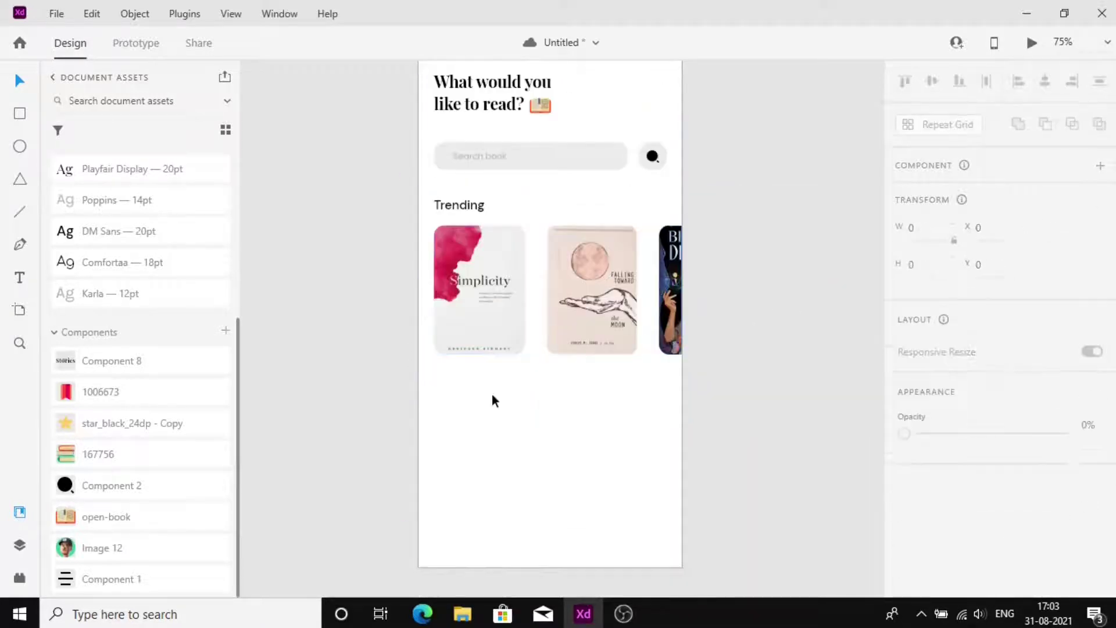
drag(471, 207, 471, 389)
double_click(474, 380)
text(O)
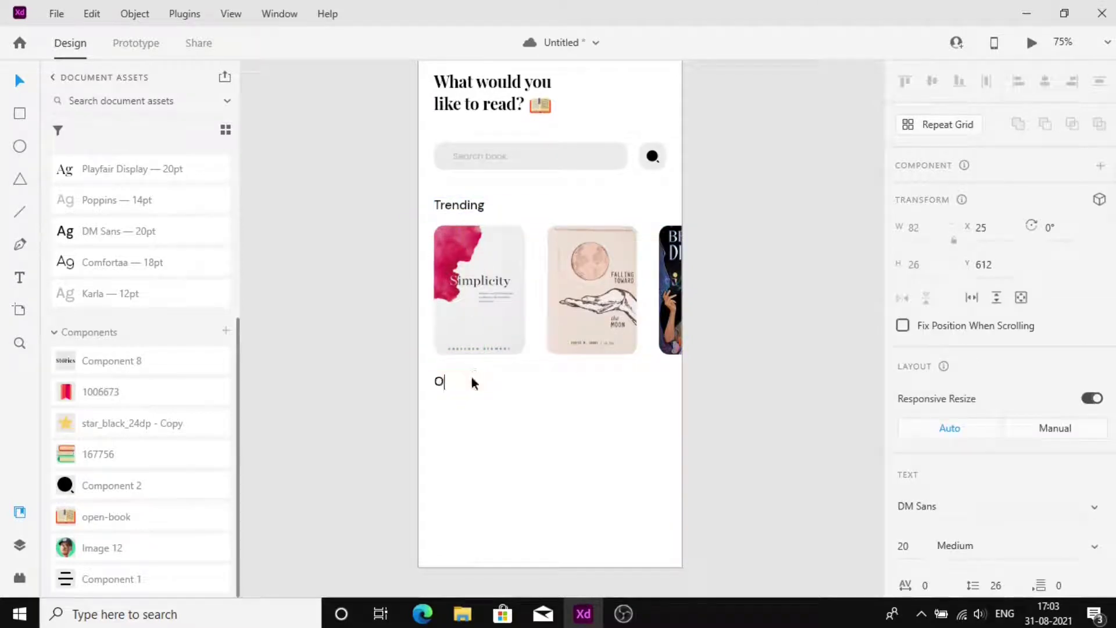
text(ther)
key(Escape)
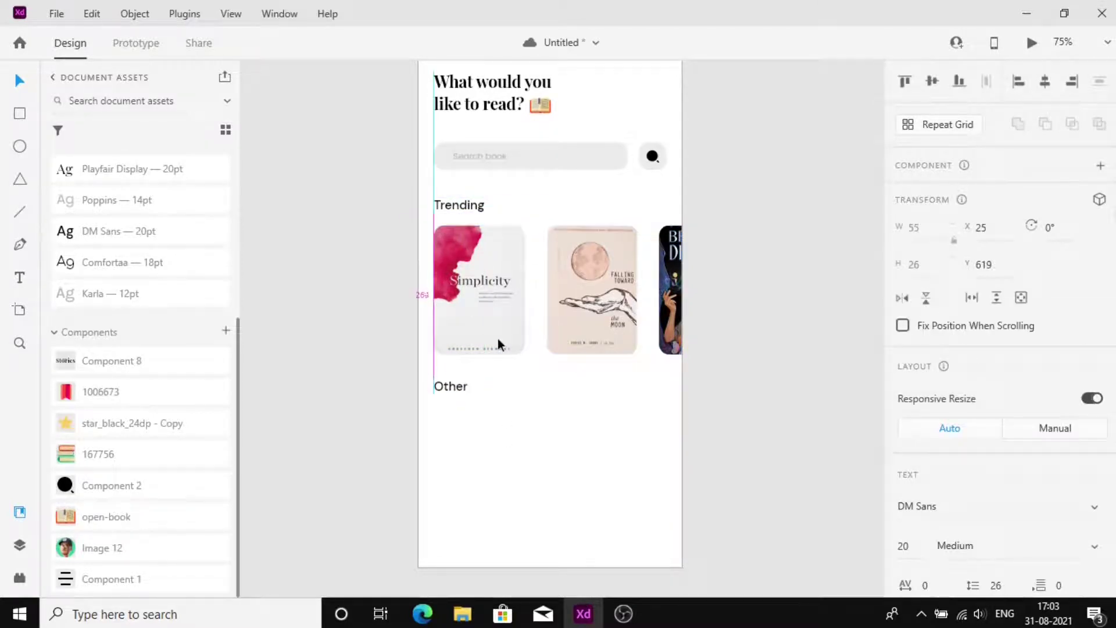
- Nudge the "Other" title down to Y 625
key(Down)
key(Down)
key(Down)
key(Down)
key(Down)
key(Down)
key(Down)
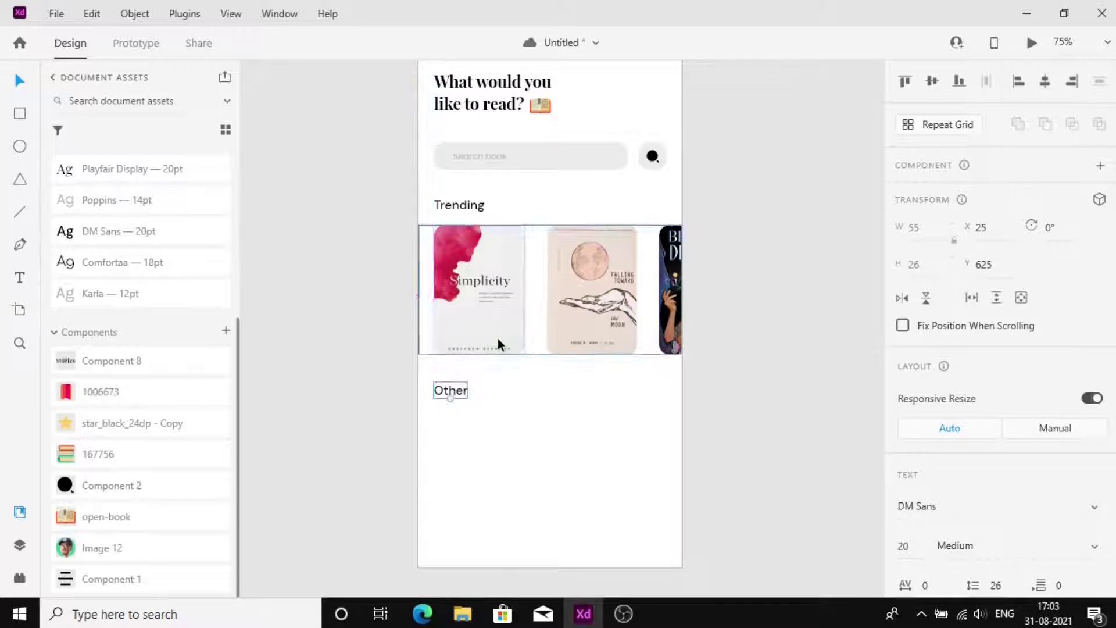
- Draw a card rectangle below "Other" and set it to 358 wide and 151 high
click(537, 456)
scroll(537, 455, down, 3)
key(r)
mouse_move(452, 332)
mouse_down()
mouse_move(600, 409)
mouse_move(657, 415)
mouse_up()
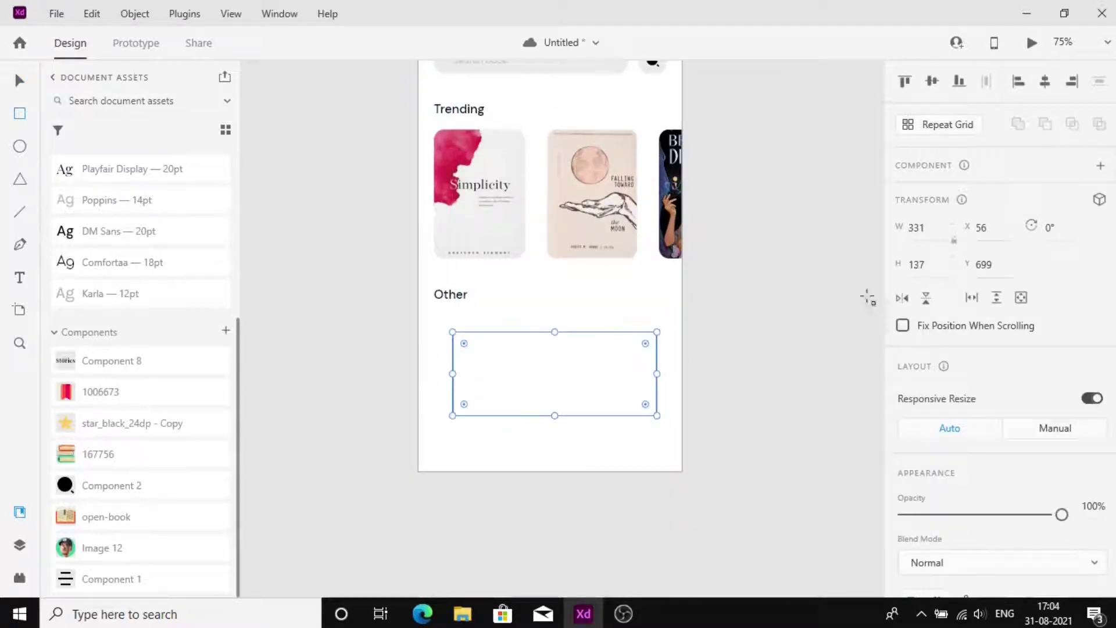
click(930, 223)
text(358)
key(Return)
click(947, 252)
text(151)
key(Return)
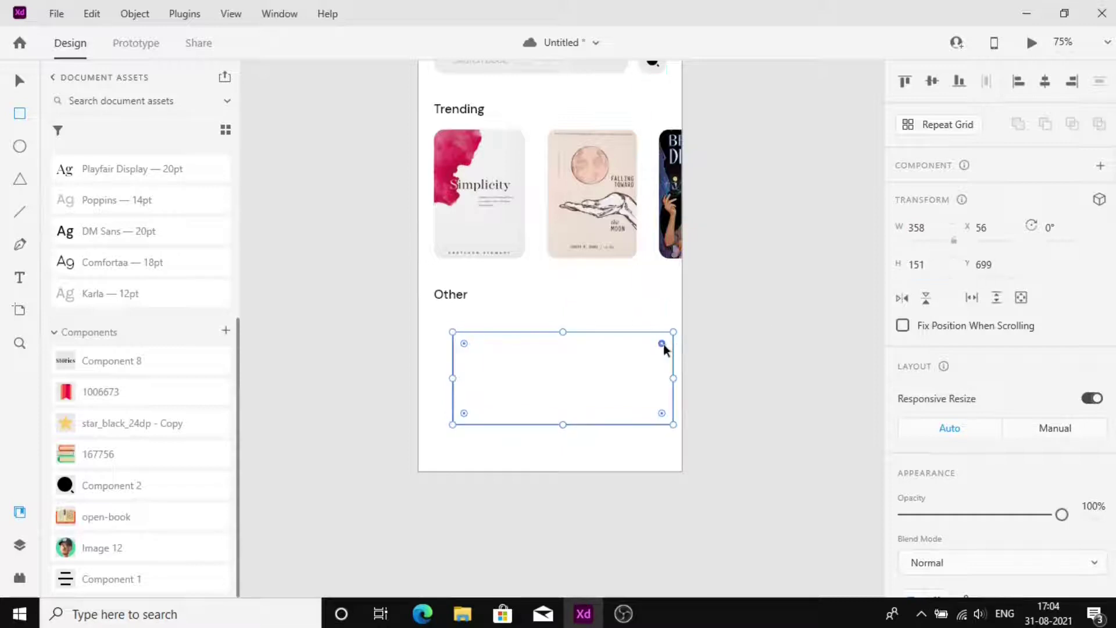
- Round the card's corners with a radius of 17
drag(662, 343, 651, 354)
scroll(1048, 381, down, 6)
click(981, 152)
text(17)
key(Return)
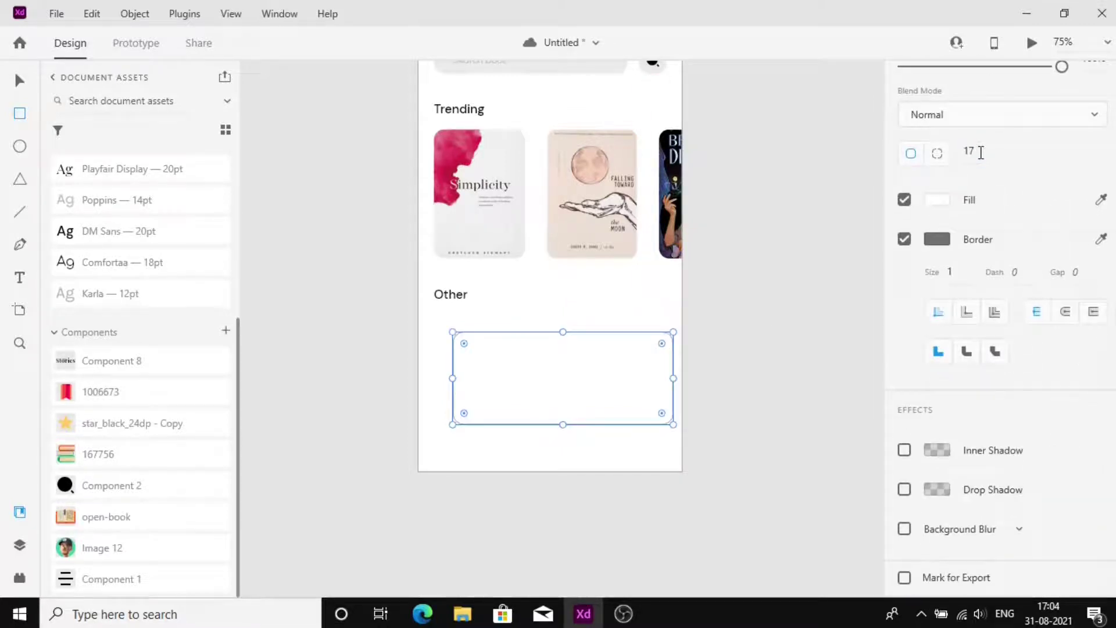
- Remove the card's border and give it a drop shadow with X 1, Y 5 and blur 14
click(905, 489)
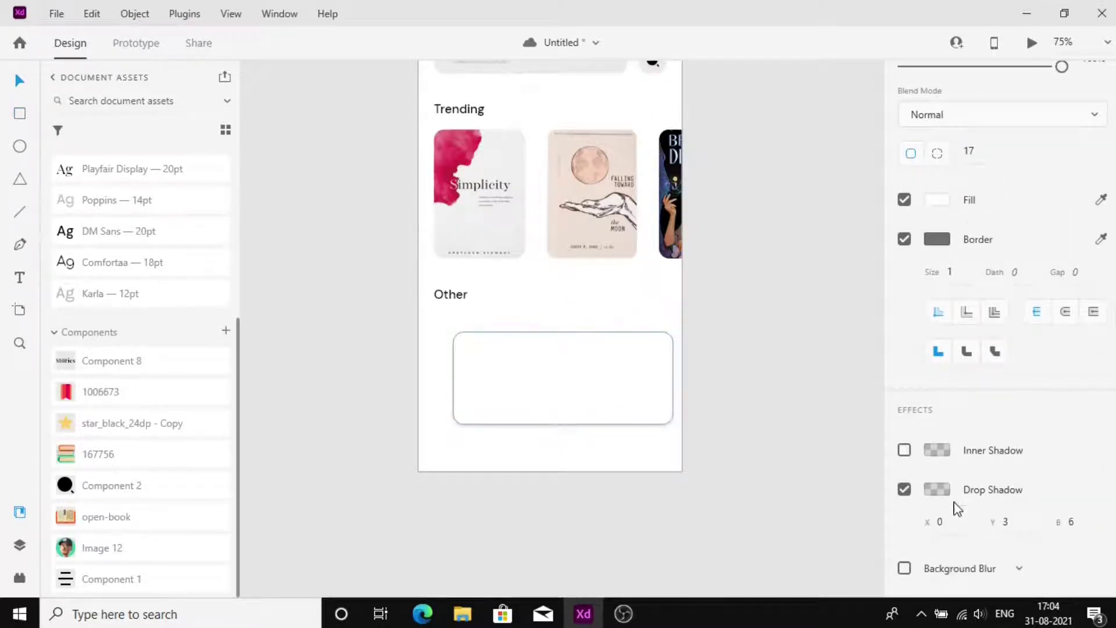
click(966, 526)
click(906, 240)
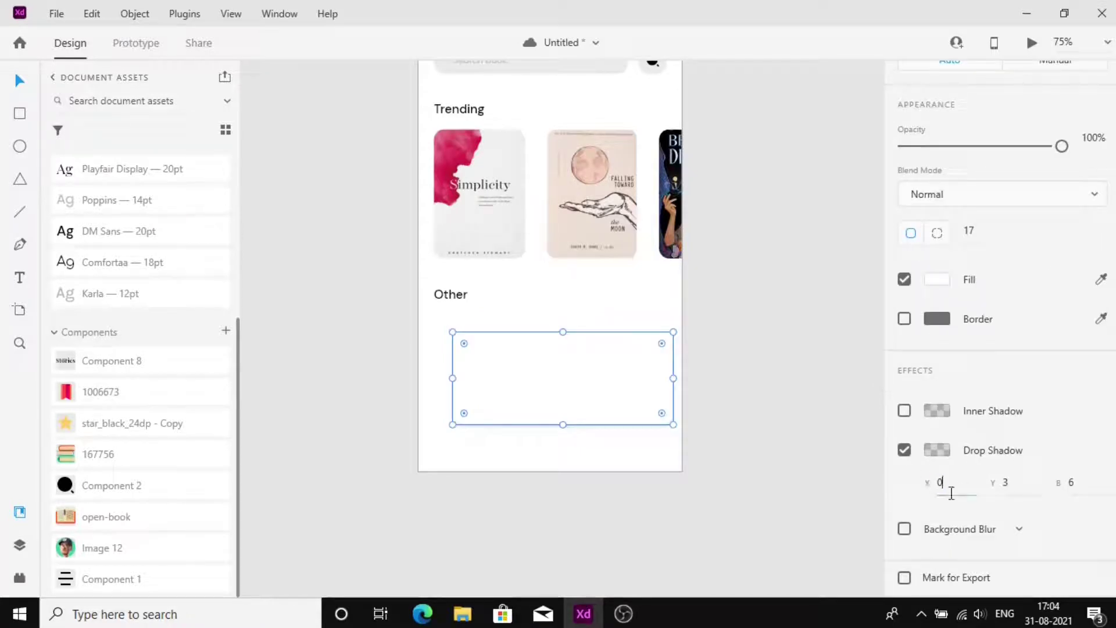
key(Return)
click(1018, 490)
text(5)
click(1071, 482)
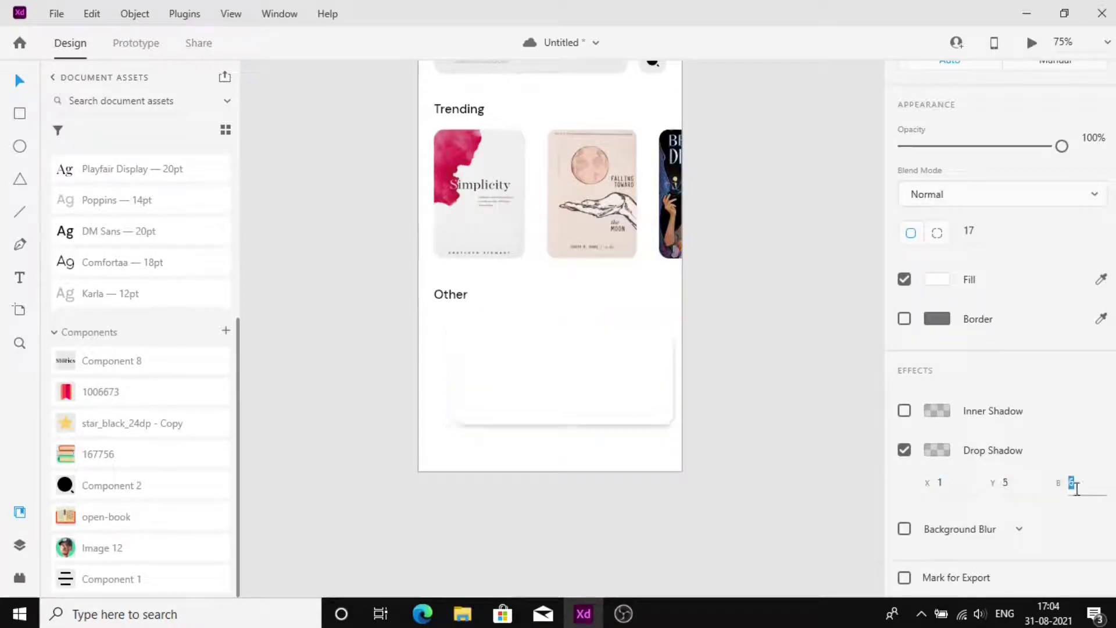
text(14)
key(Return)
- Lower the opacity of the card's black drop shadow to 12%
click(937, 451)
click(835, 509)
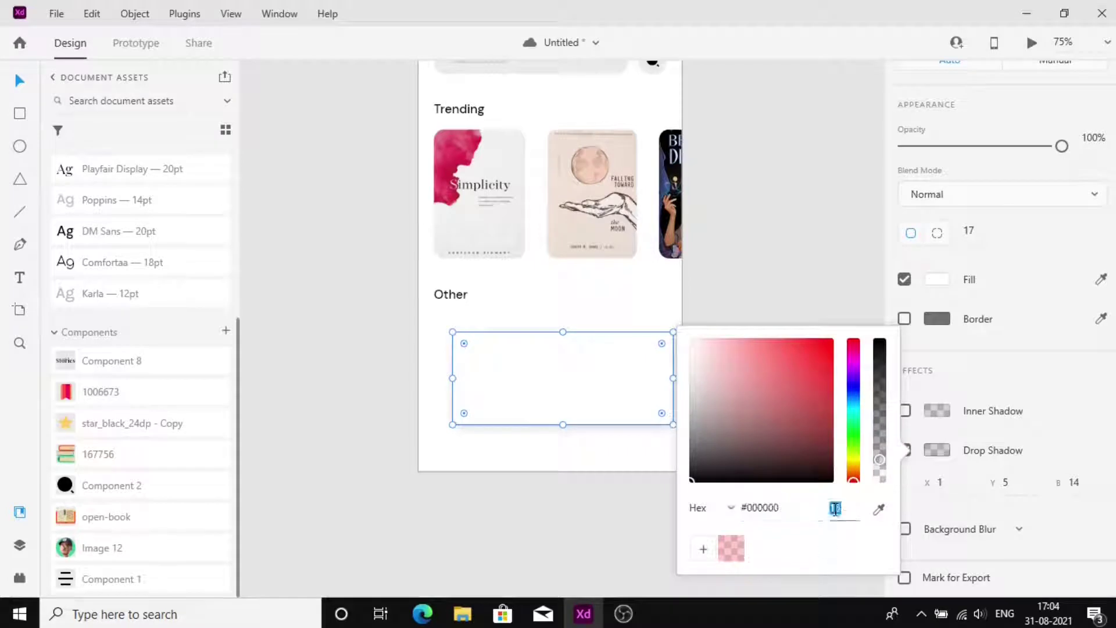
text(13)
key(Return)
key(Return)
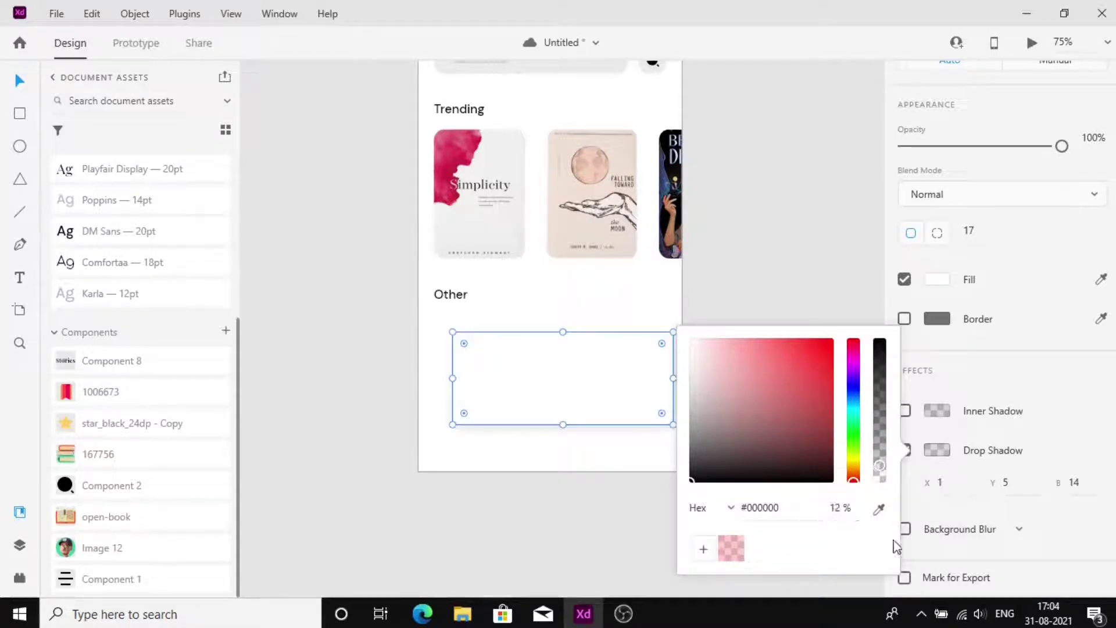
- Align the card with the "Other" title at X 25 and nudge it up to Y 671
click(623, 381)
drag(623, 382, 606, 375)
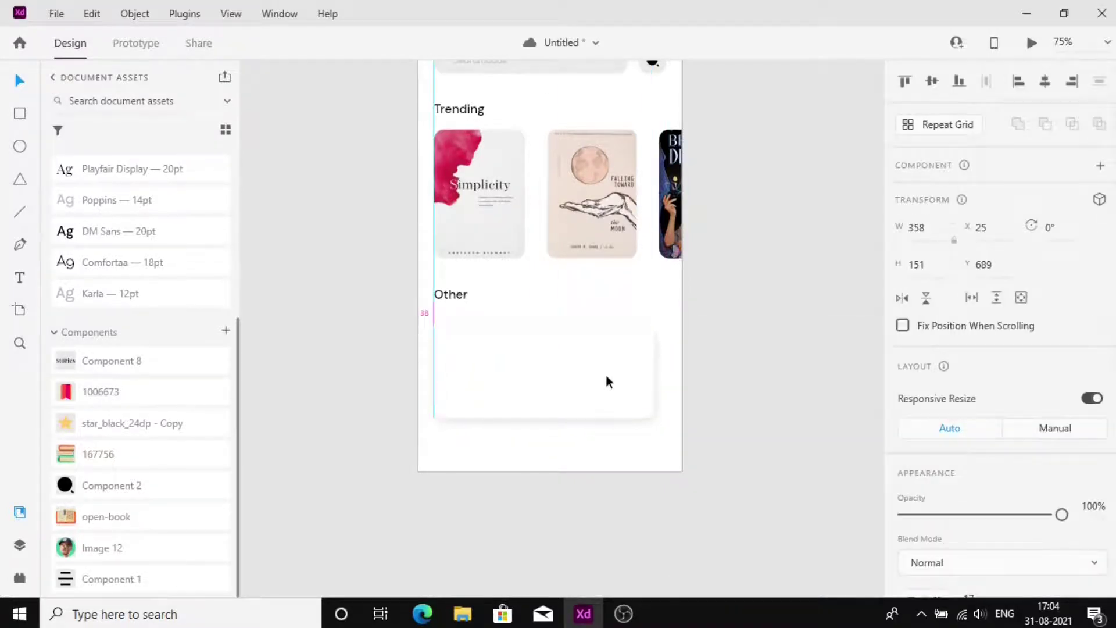
key(Up)
key(Up)
key(Up)
key(Up)
key(Up)
key(Up)
key(Up)
key(Up)
key(Up)
key(Up)
key(Up)
key(Up)
key(Up)
key(Up)
key(Up)
key(Up)
key(Up)
key(Up)
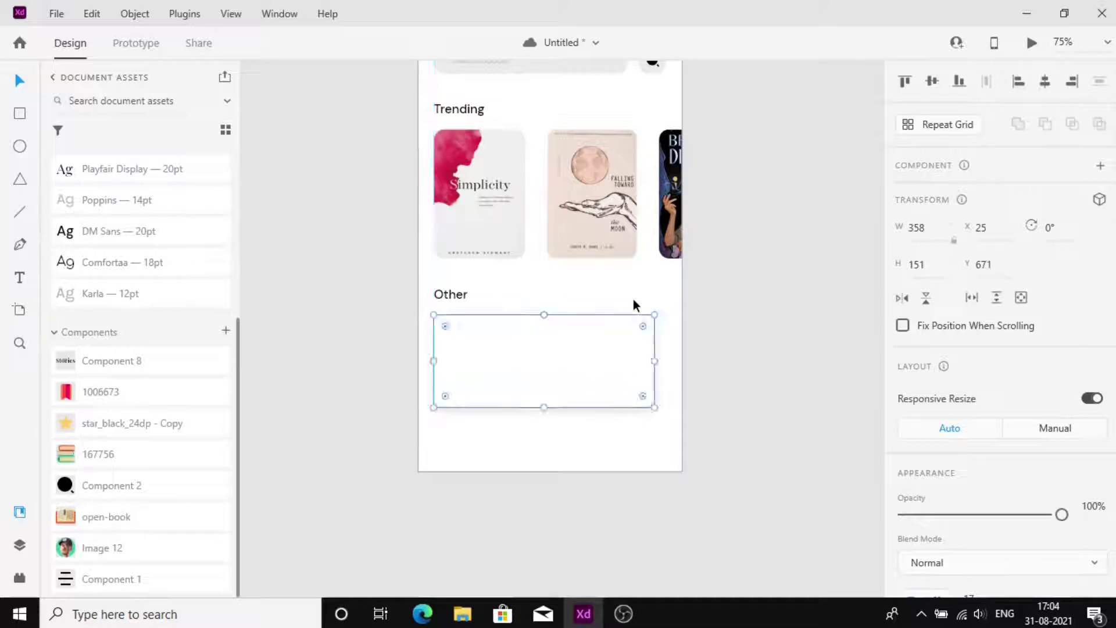
click(456, 423)
- Draw a cover rectangle in the left part of the card and set it to 89 wide and 124 high
scroll(455, 416, up, 5)
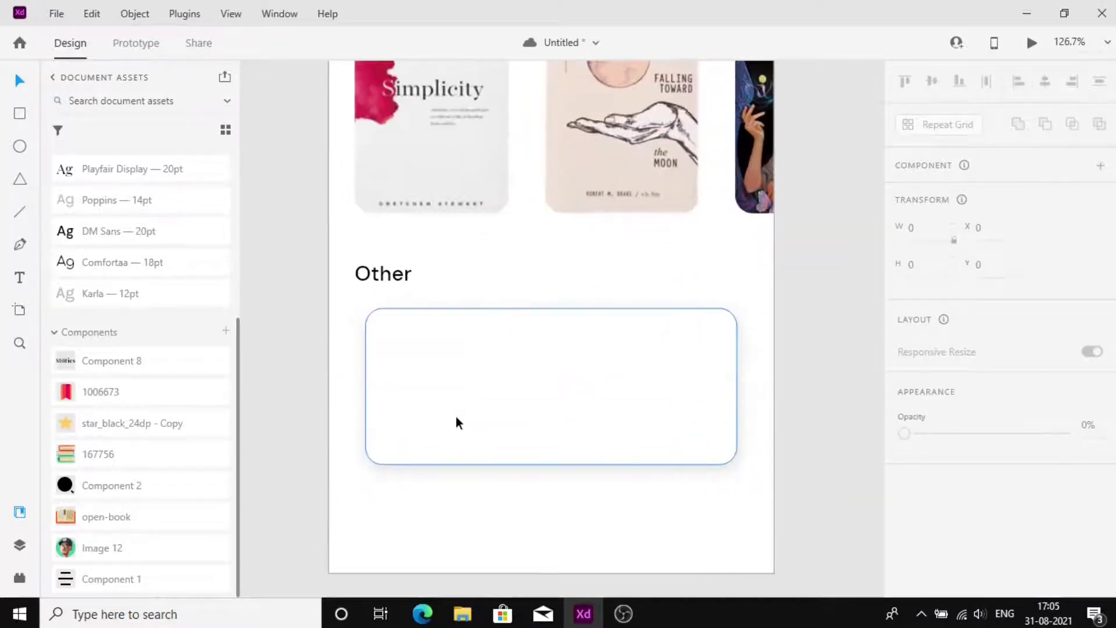
key(r)
drag(384, 339, 471, 444)
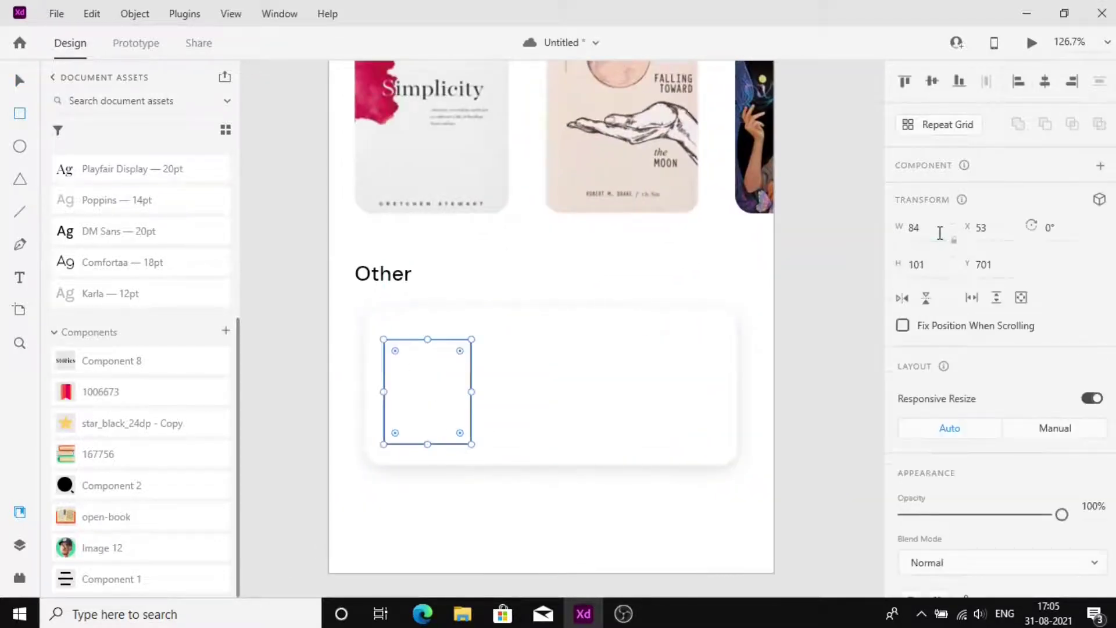
text(89)
click(937, 265)
text(124)
key(Return)
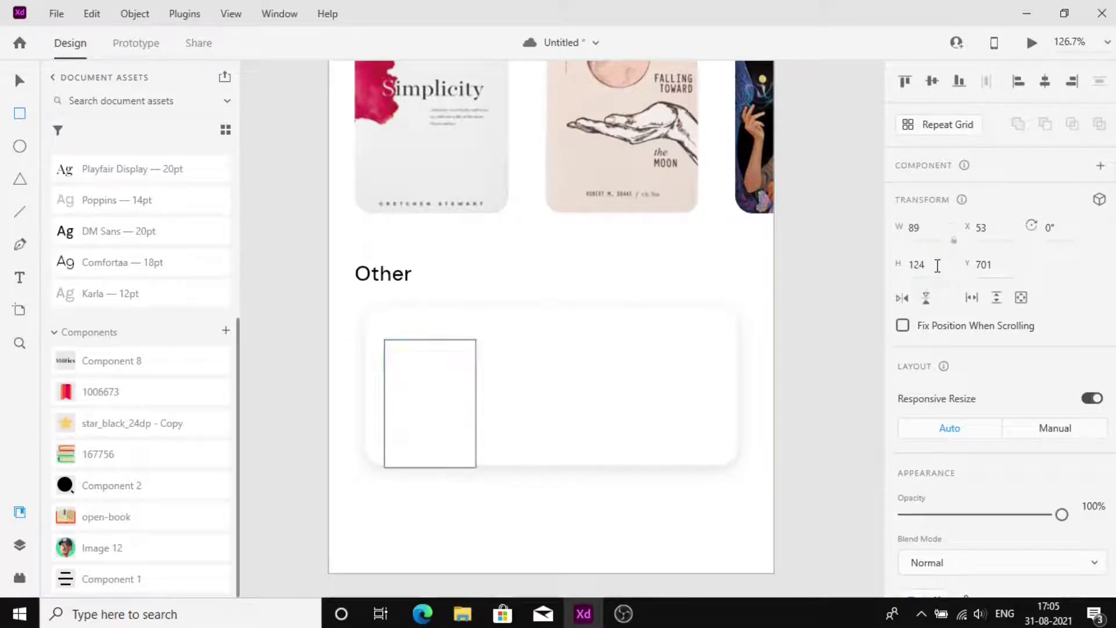
- Move the cover rectangle to X 55, Y 685 and paste in the Simplicity book cover
key(Up)
key(Up)
key(Up)
key(Up)
key(Up)
key(Up)
key(Up)
key(Up)
key(Up)
key(Up)
key(Up)
key(Up)
key(Up)
key(Up)
key(Up)
key(Up)
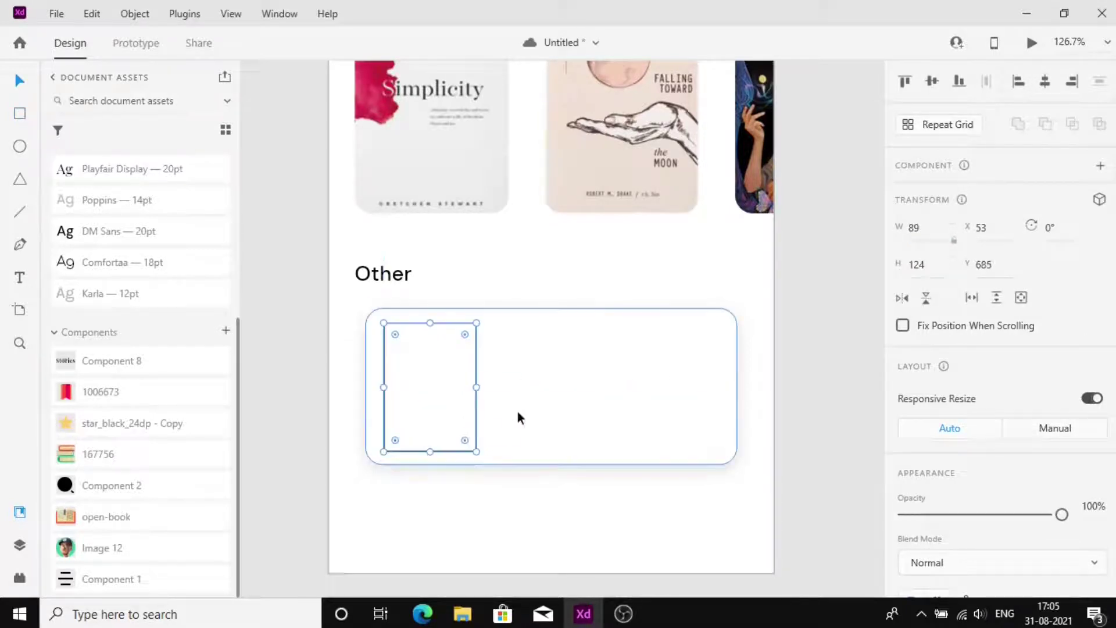
key(Left)
key(Left)
key(Right)
key(Right)
key(Right)
key(Right)
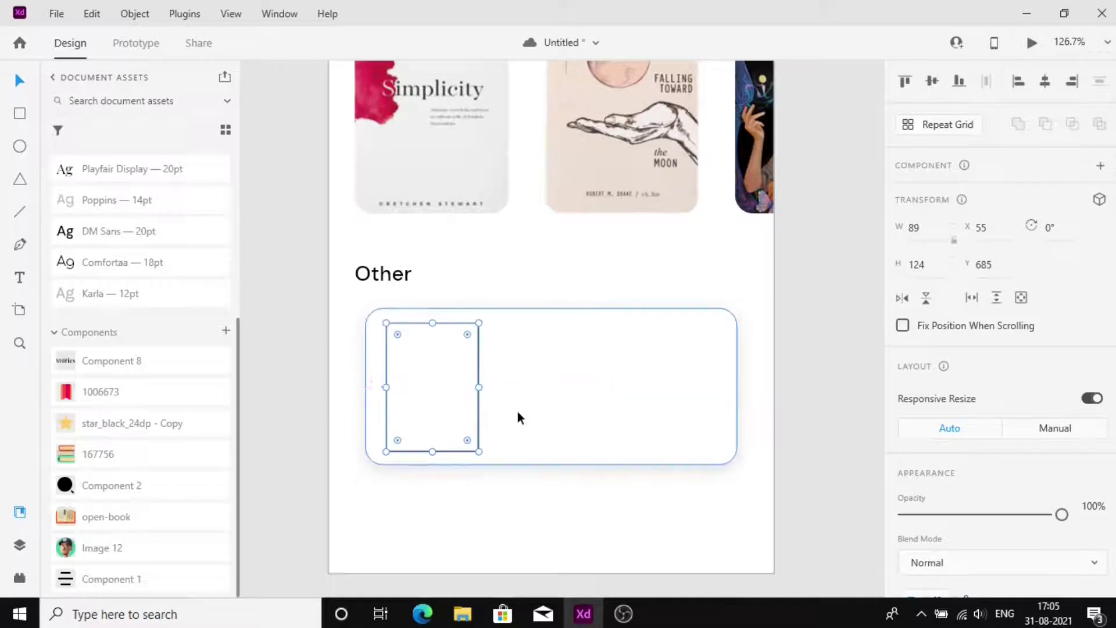
key(ctrl+v)
- Add the title text "Simplicity" beside the cover and apply the Comfortaa — 18pt style
key(t)
click(530, 354)
text(Simpli)
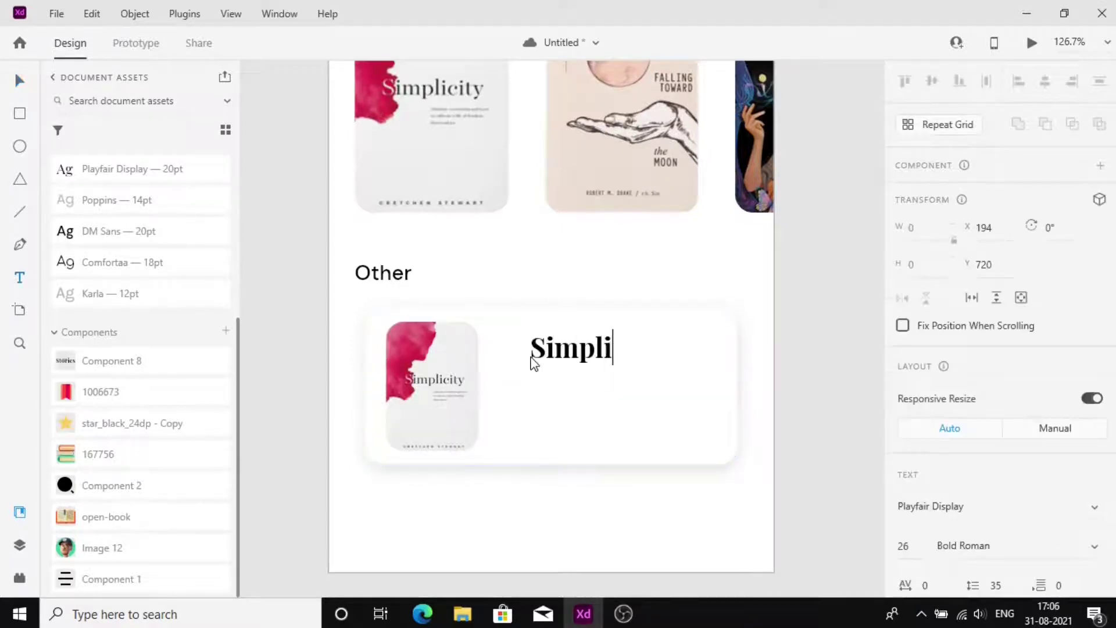
key(Escape)
click(210, 262)
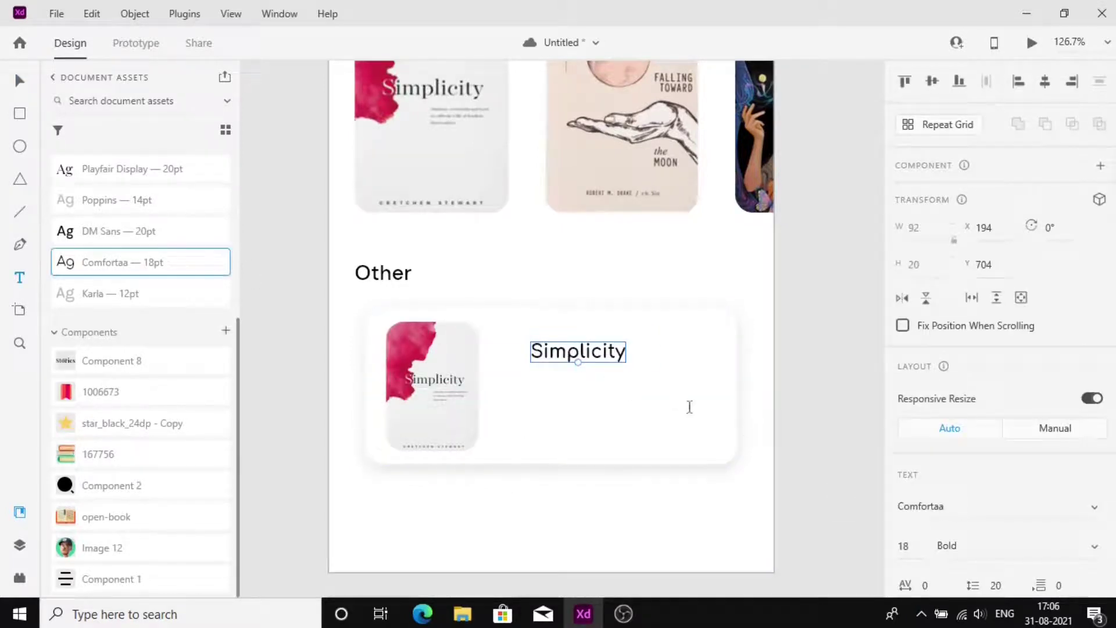
click(666, 397)
key(Escape)
- Shift the "Simplicity" title left to X 169 and nudge it up slightly
key(v)
click(608, 354)
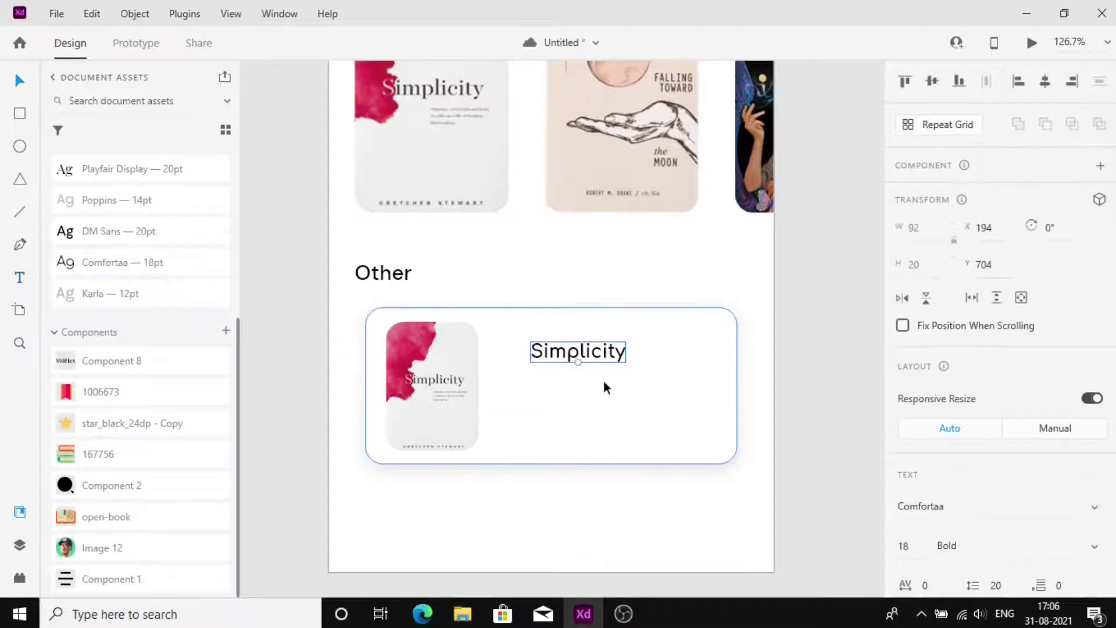
key(shift+Left)
key(Left)
key(Left)
key(Left)
key(Left)
key(alt)
key(Left)
key(Left)
key(Left)
key(Left)
key(Left)
key(Left)
key(Left)
key(Left)
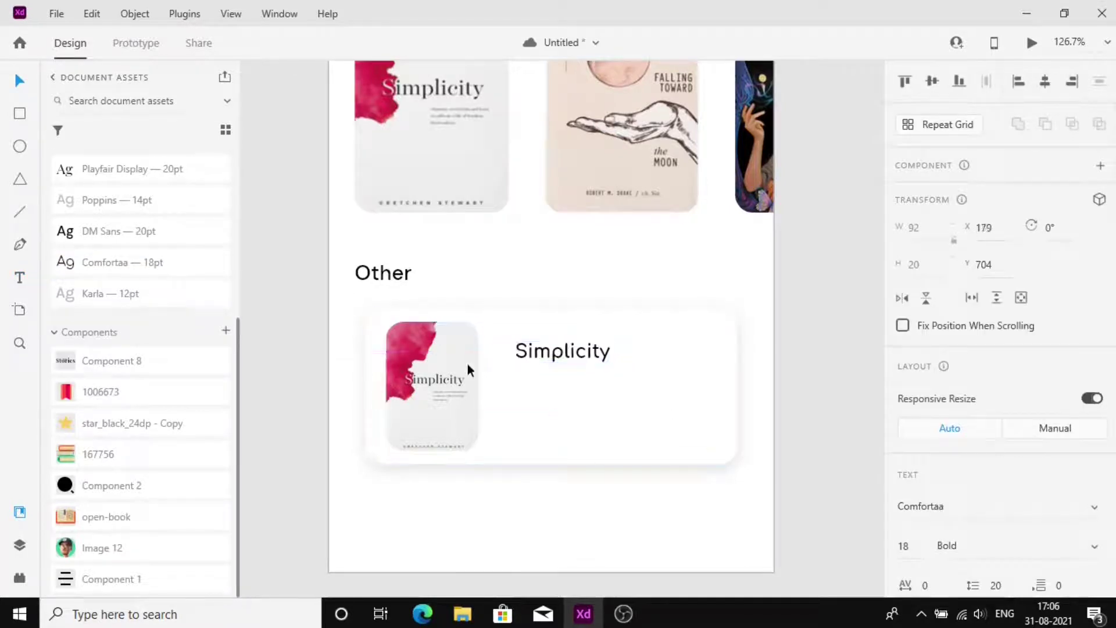
key(Left)
key(Left)
key(Left)
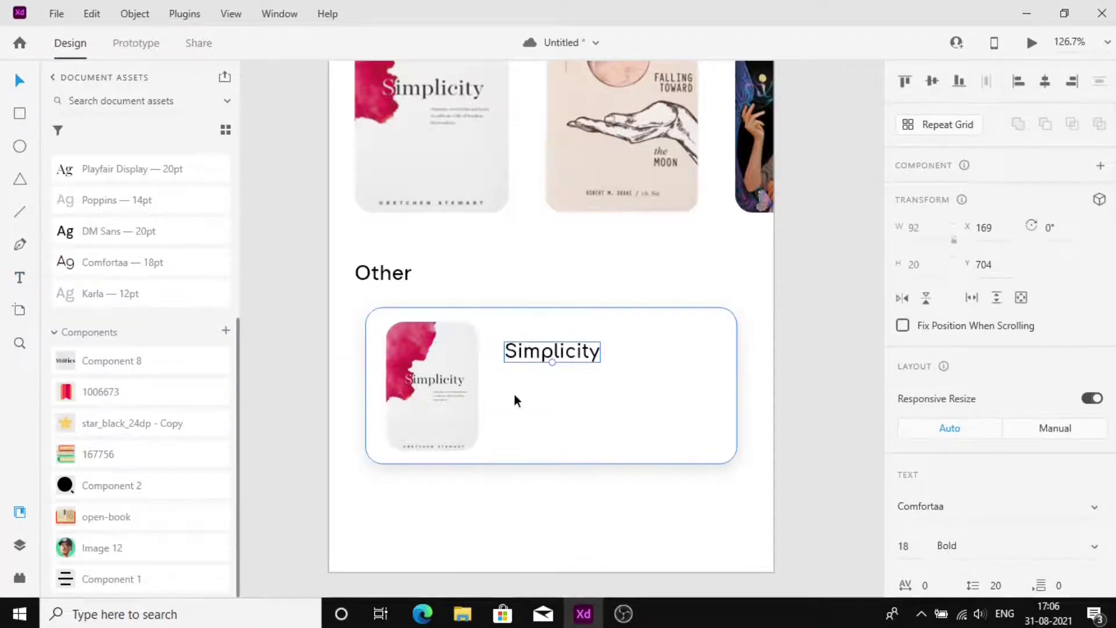
key(Up)
- Copy the "Simplicity" title just below, apply the Karla — 12pt style and change it to "Book by" followed by the author's full name
drag(522, 354, 522, 379)
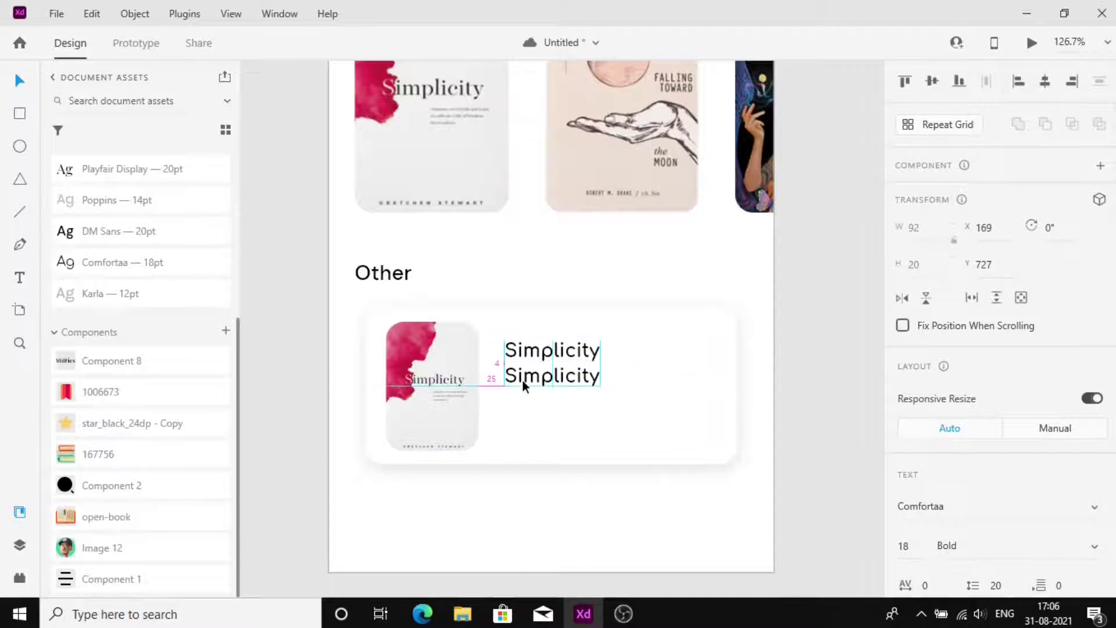
click(192, 299)
double_click(553, 373)
text(Book by)
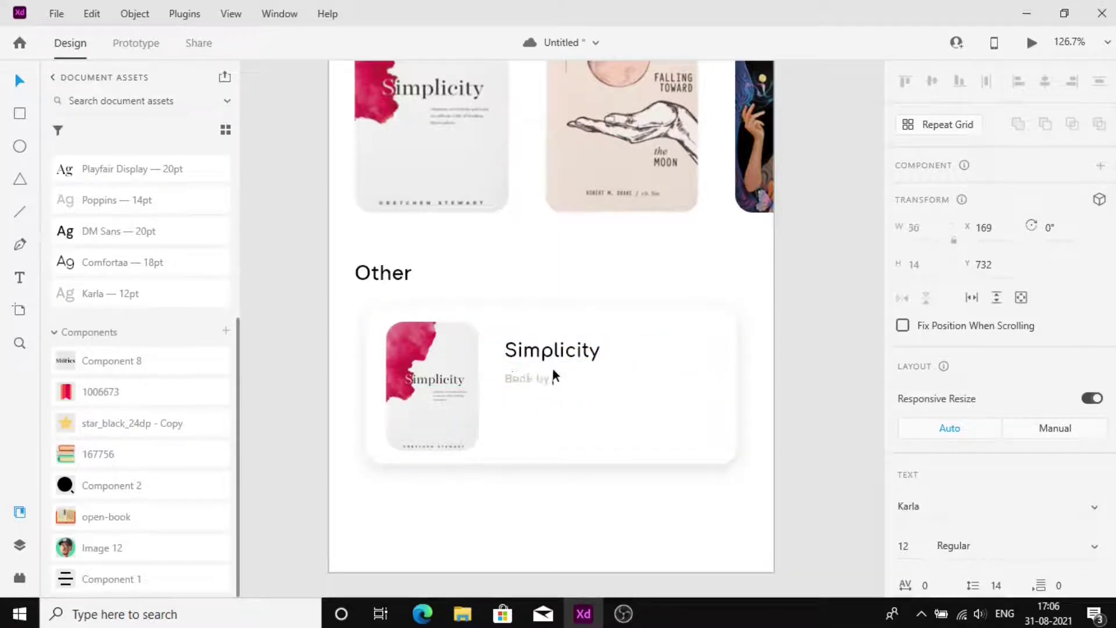
text( Gretchen Strewart)
key(Escape)
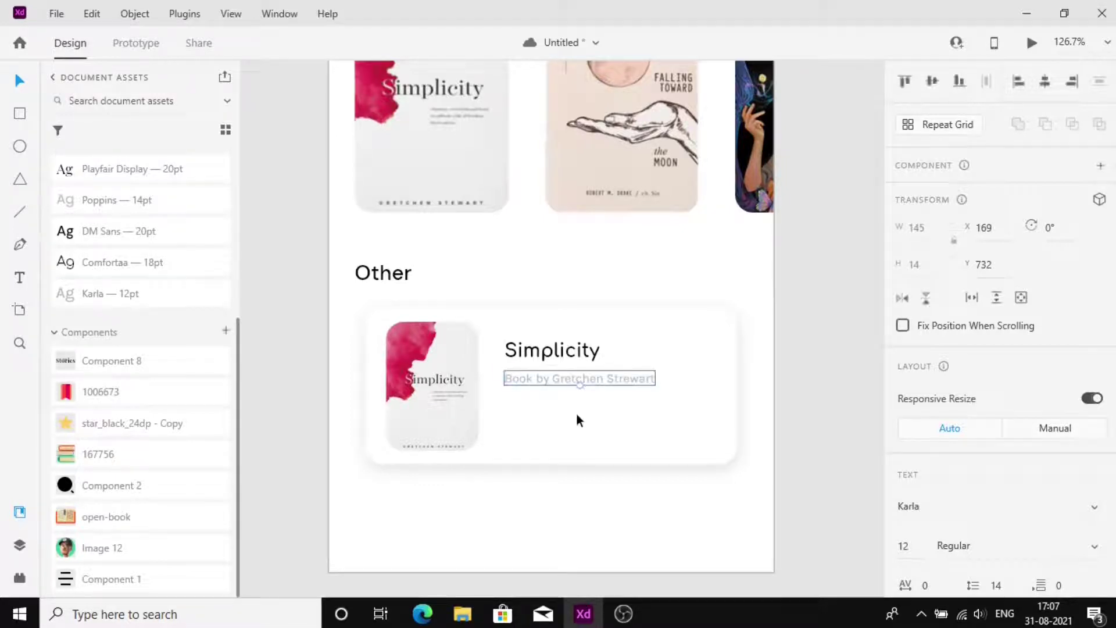
- Nudge the author line up closer to the "Simplicity" title
key(Up)
key(Up)
key(Up)
key(Up)
click(593, 487)
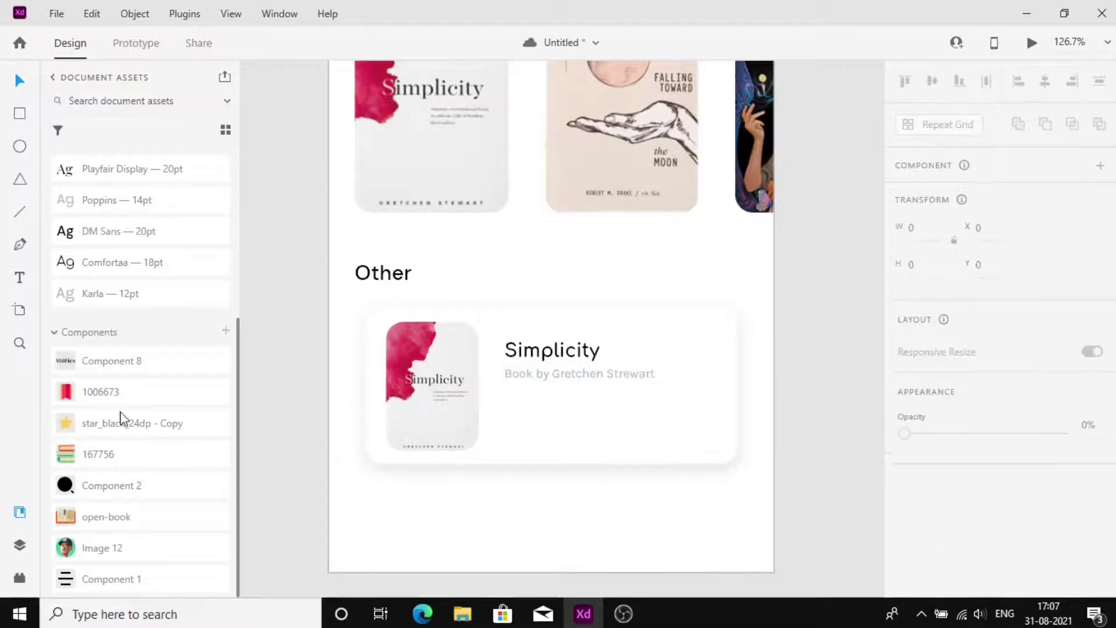
- Place the star_black_24dp - Copy component in the card below the author line at X 167, Y 769
drag(122, 417, 473, 374)
scroll(518, 421, up, 5)
key(ctrl+shift+k)
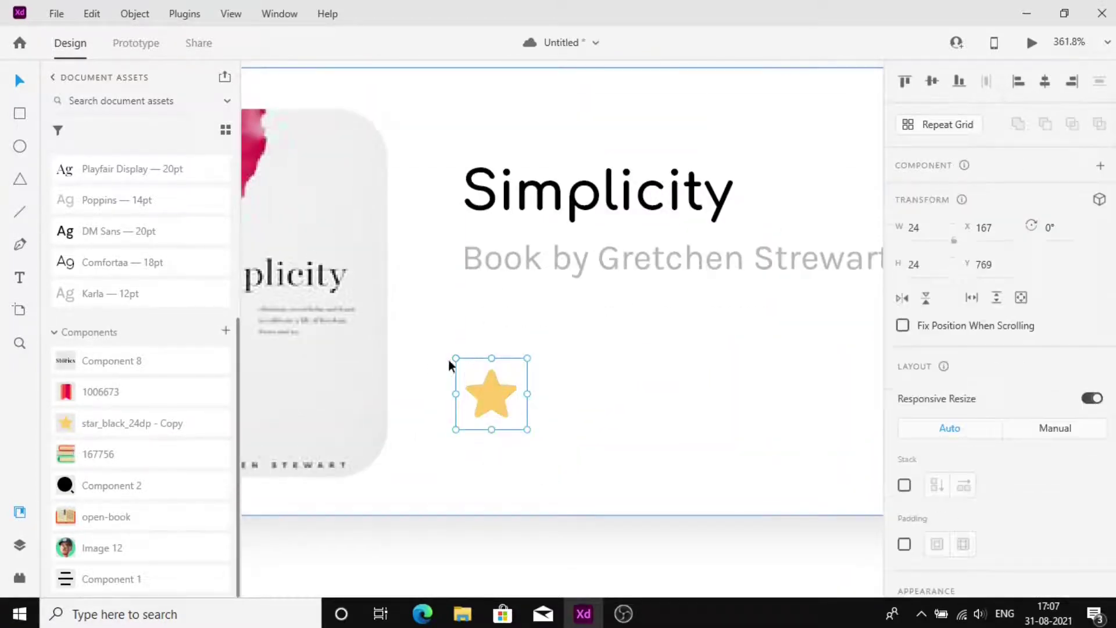
- Shrink the star to about 17.74 × 17.74 and duplicate it into an evenly spaced row of five stars
scroll(94, 491, up, 3)
drag(457, 359, 488, 364)
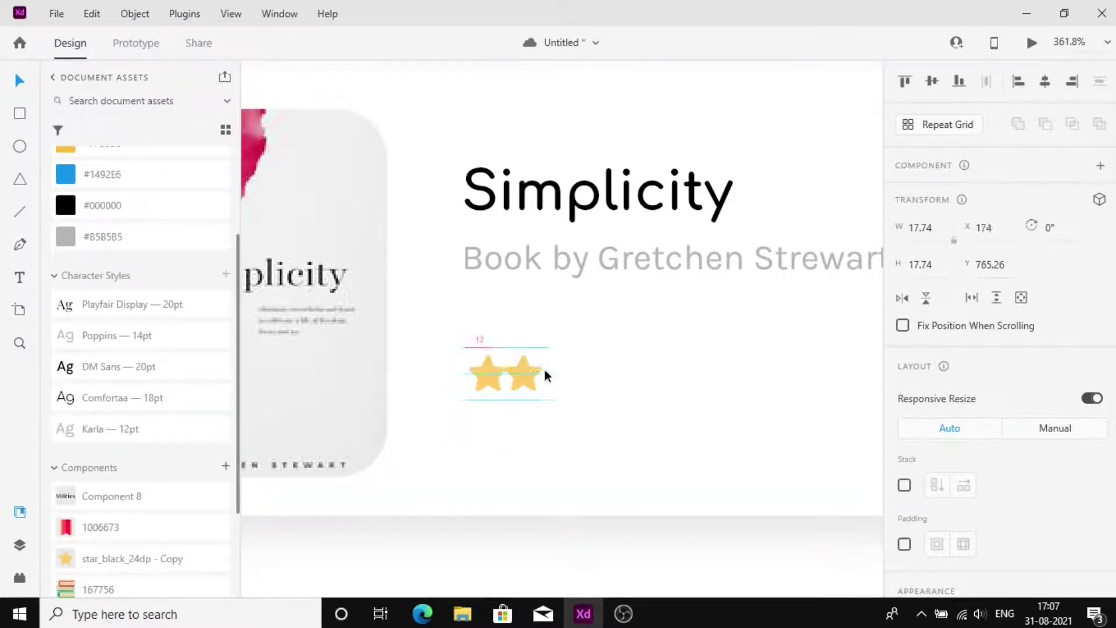
drag(560, 371, 709, 362)
drag(709, 362, 786, 365)
scroll(552, 255, right, 3)
- Duplicate the author line just above the stars and change the copy's text to "5.0"
shift+click(556, 259)
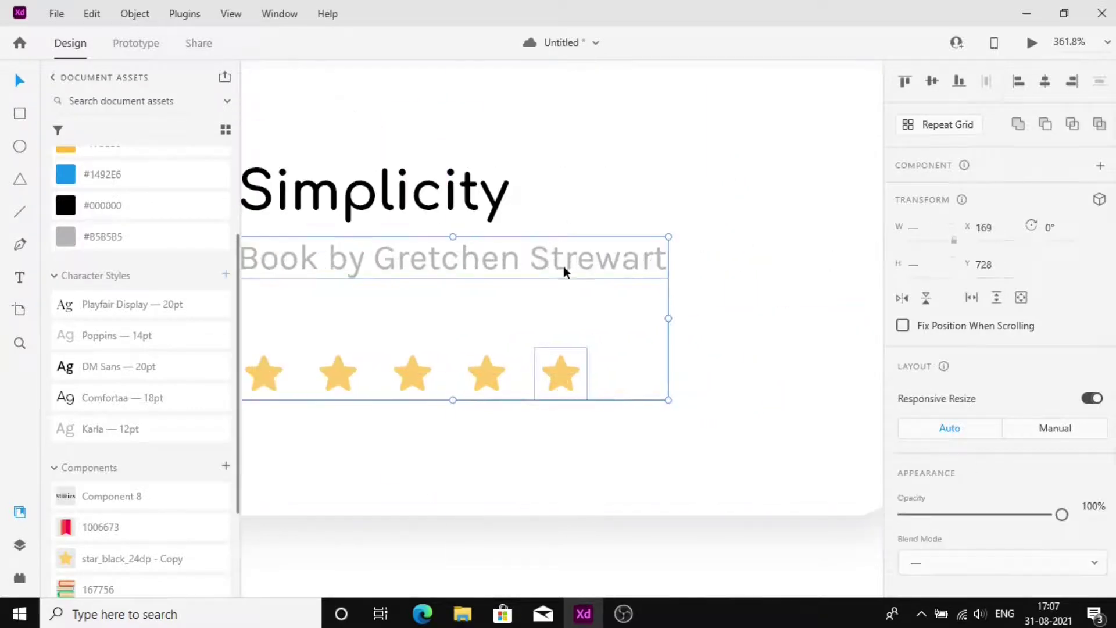
click(565, 293)
click(566, 264)
key(ctrl+d)
drag(566, 264, 651, 341)
double_click(647, 337)
key(BackSpace)
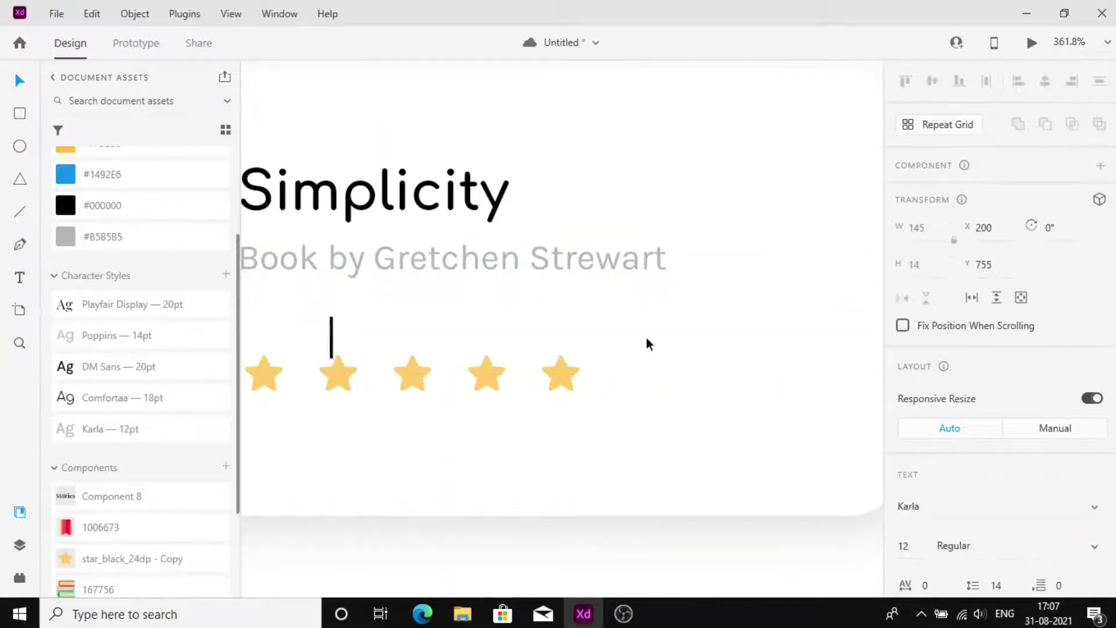
text(5.5)
key(BackSpace)
text(0)
key(Escape)
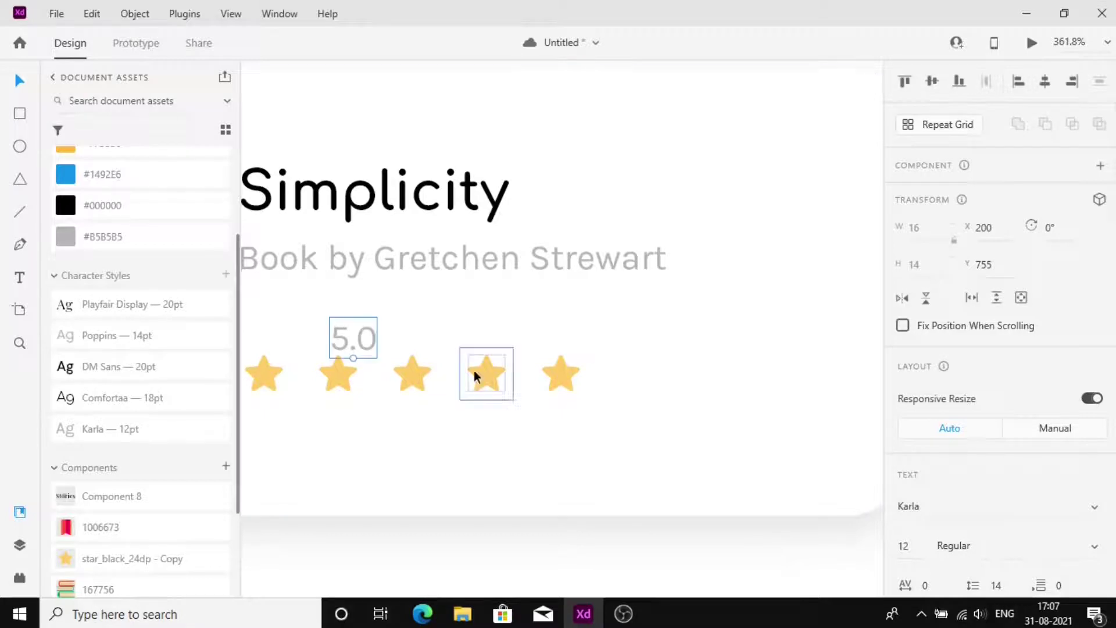
- Apply the stars' yellow colour to the "5.0" text and place it directly after the fifth star
key(i)
click(418, 372)
drag(351, 341, 613, 380)
- Nudge the star row together with the "5.0" score right to X 169, in line with the title
scroll(613, 380, down, 5)
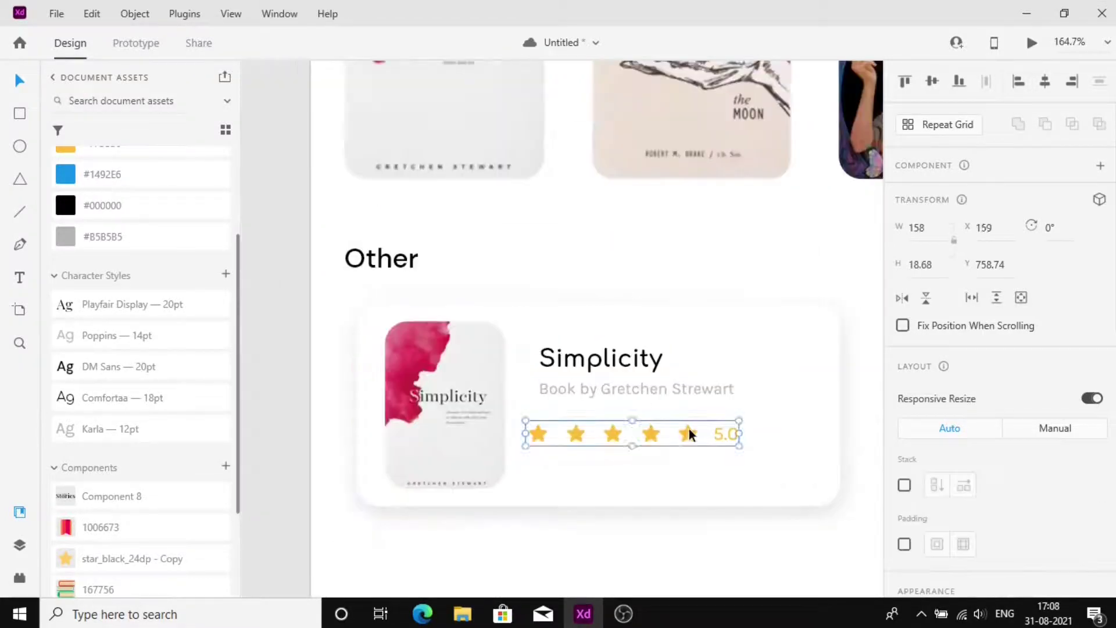
key(Right)
key(Right)
key(Right)
key(Right)
key(Right)
key(Right)
click(688, 428)
shift+click(552, 358)
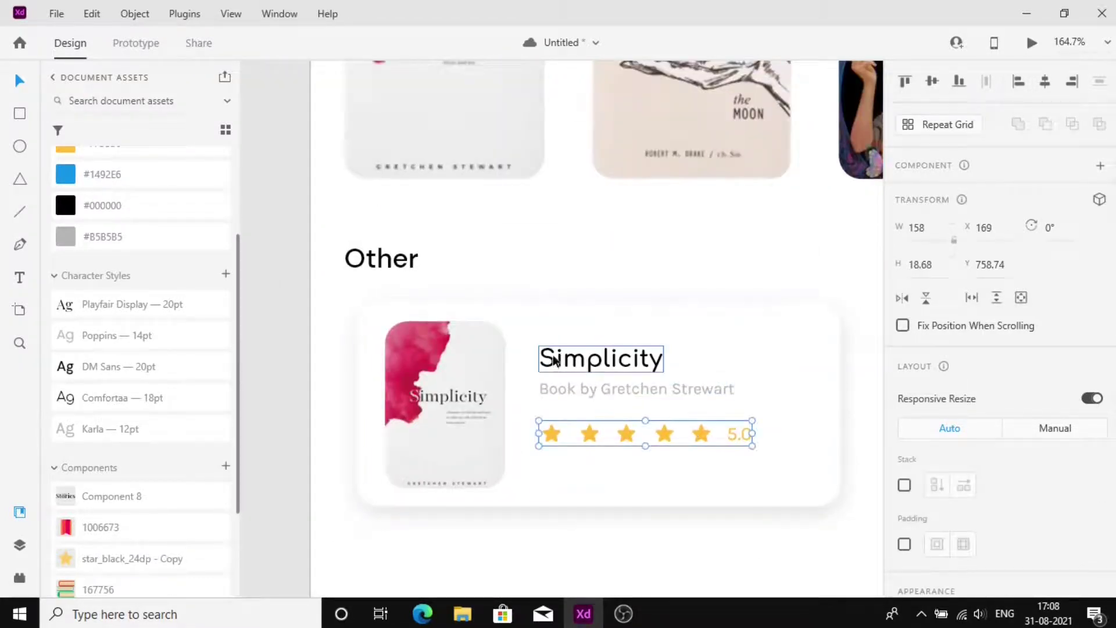
shift+click(561, 379)
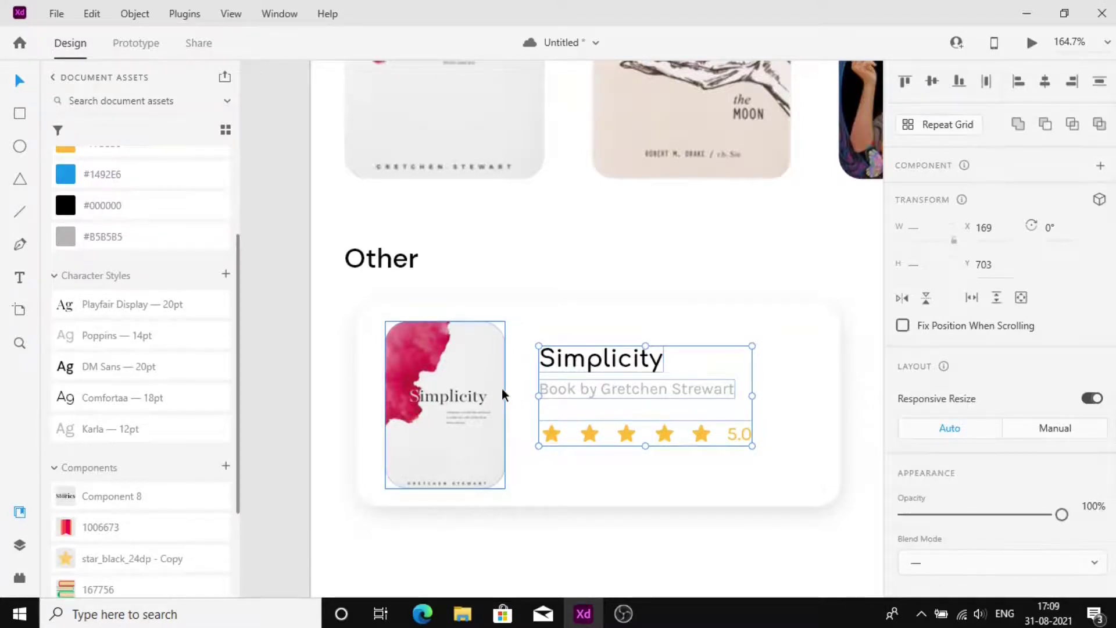
click(600, 414)
click(592, 431)
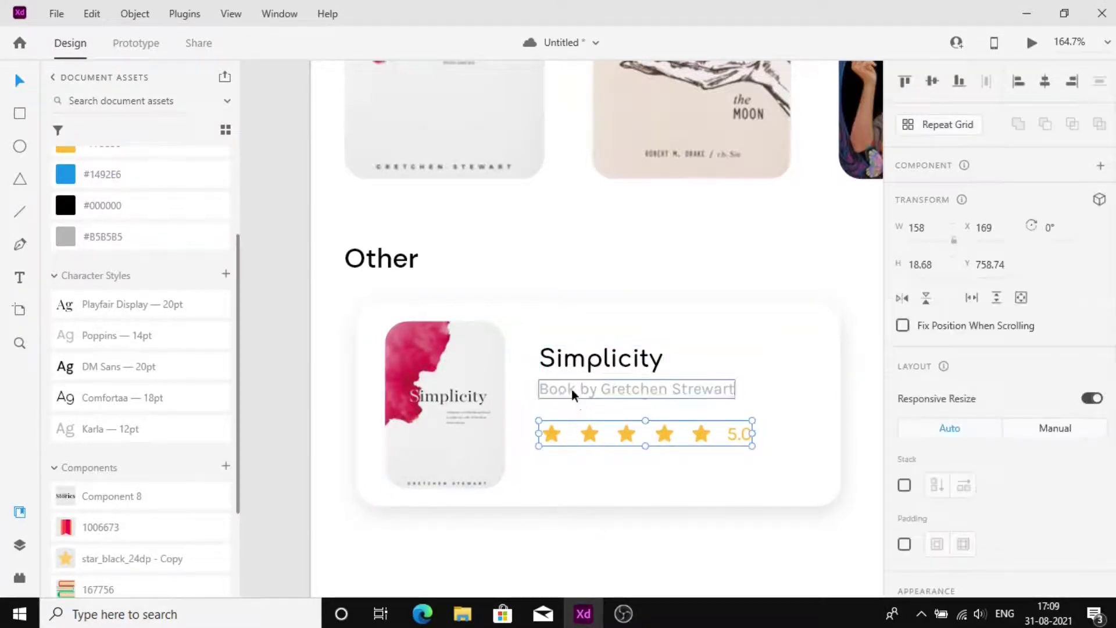
- Draw a rectangle at the lower-right corner of the Simplicity card and set its size to 84 × 29
key(r)
drag(840, 505, 752, 464)
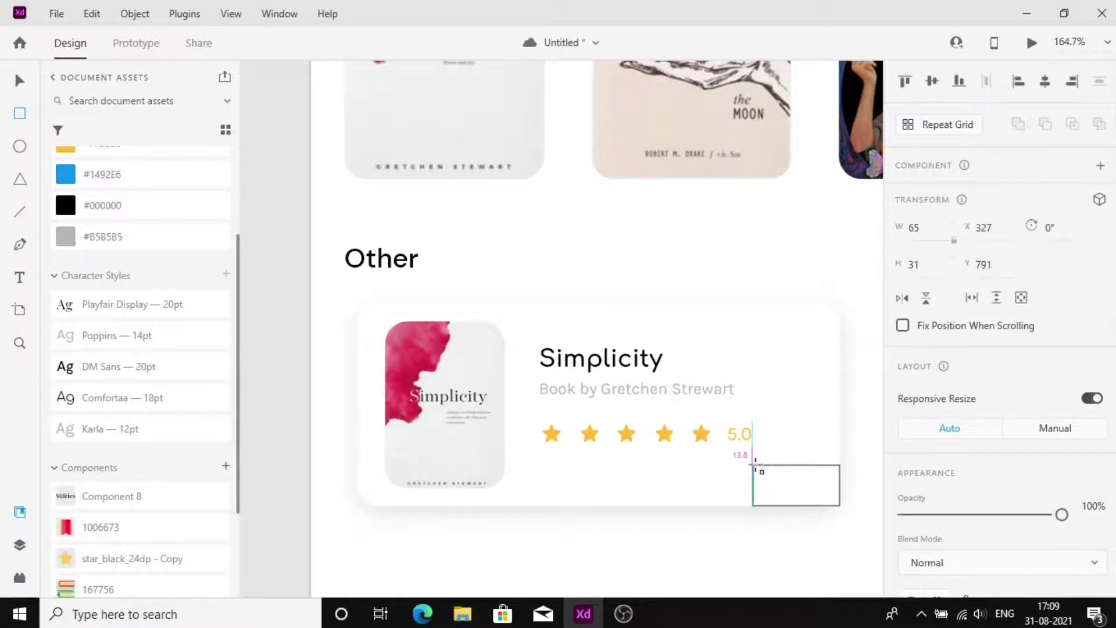
text(84)
key(Return)
click(928, 264)
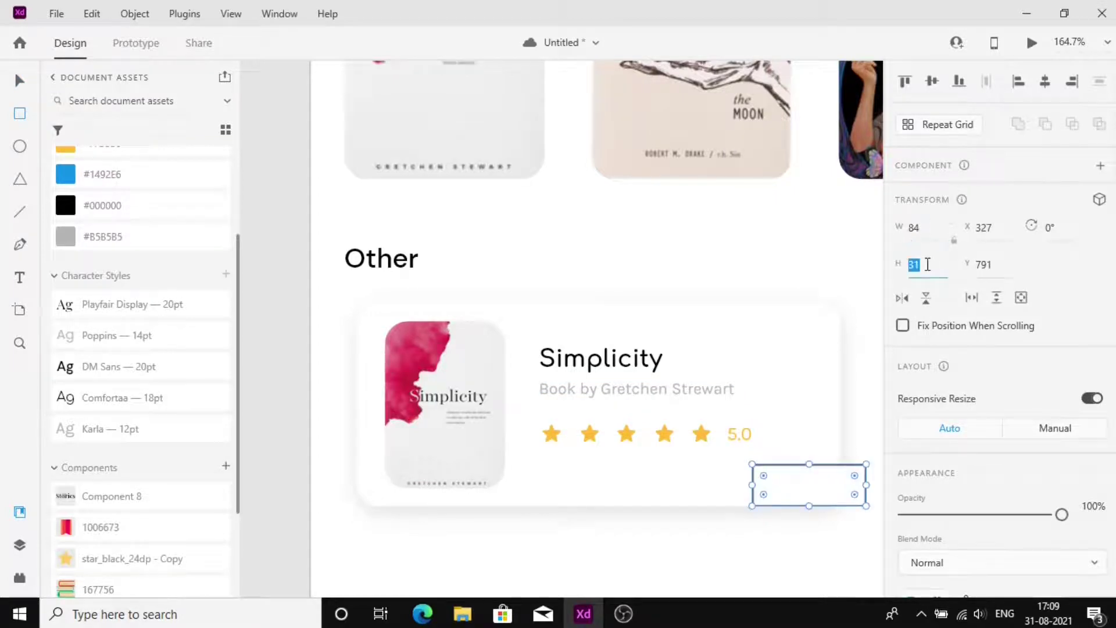
text(29)
key(Return)
- Align the rectangle with the card's lower-right corner and set its corner radii to 5, 0, 18 and 0
drag(780, 490, 817, 490)
key(v)
scroll(980, 469, down, 8)
drag(739, 478, 732, 474)
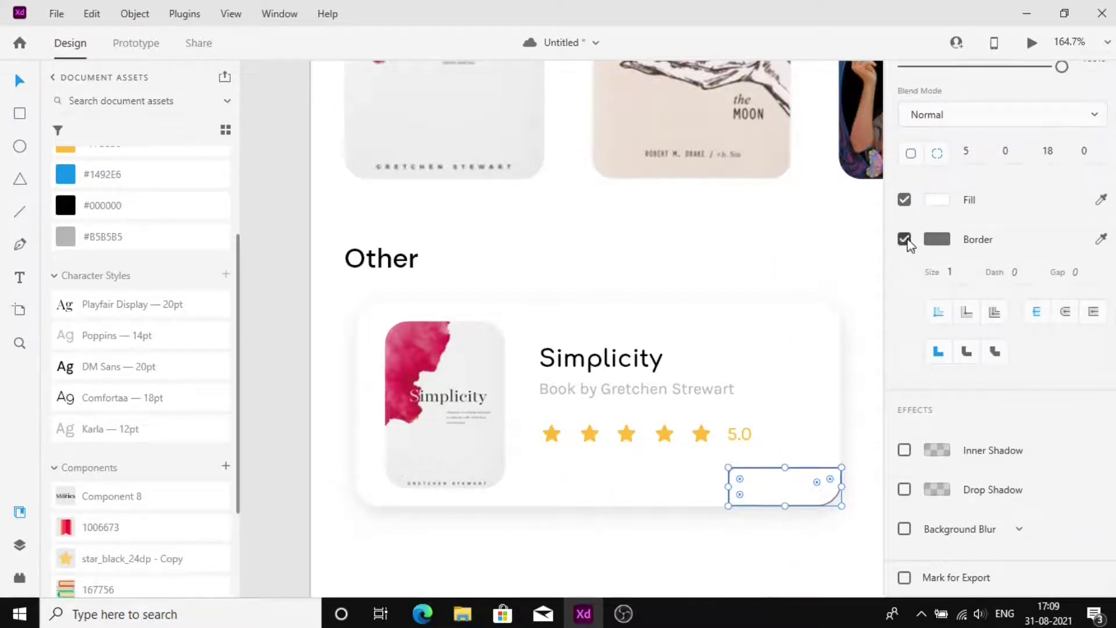
- Remove the small rectangle's border and fill it with the #1492E6 colour
click(905, 239)
click(150, 174)
click(644, 505)
click(724, 525)
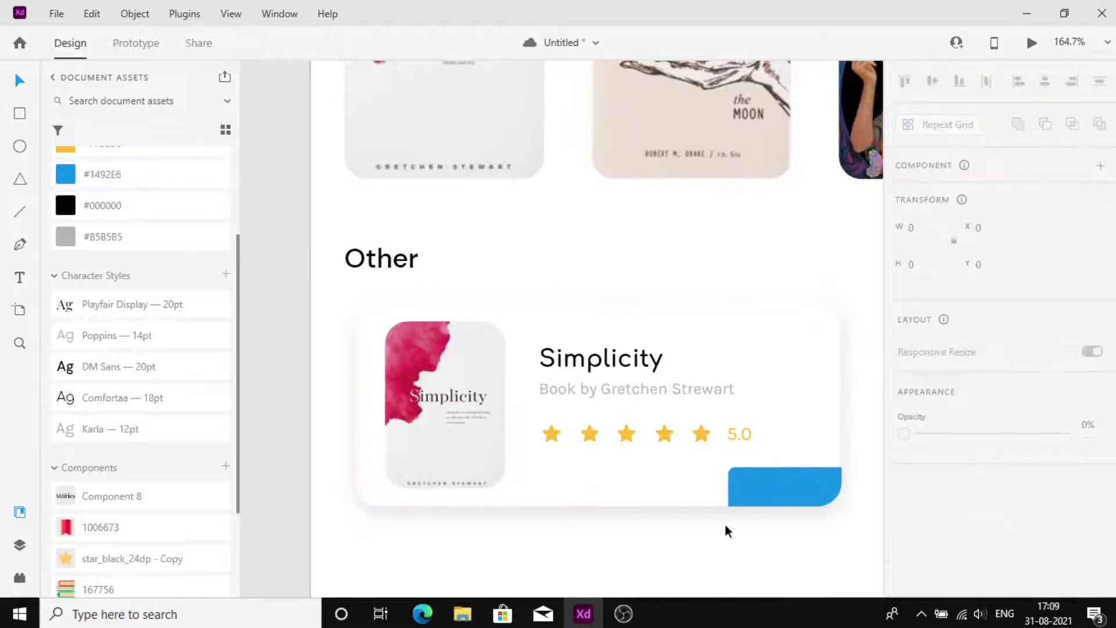
- Copy the "Simplicity" title to the front of the blue rectangle and turn it into a smaller, white, centred "Read" label
double_click(582, 359)
drag(580, 366, 782, 479)
right_click(783, 480)
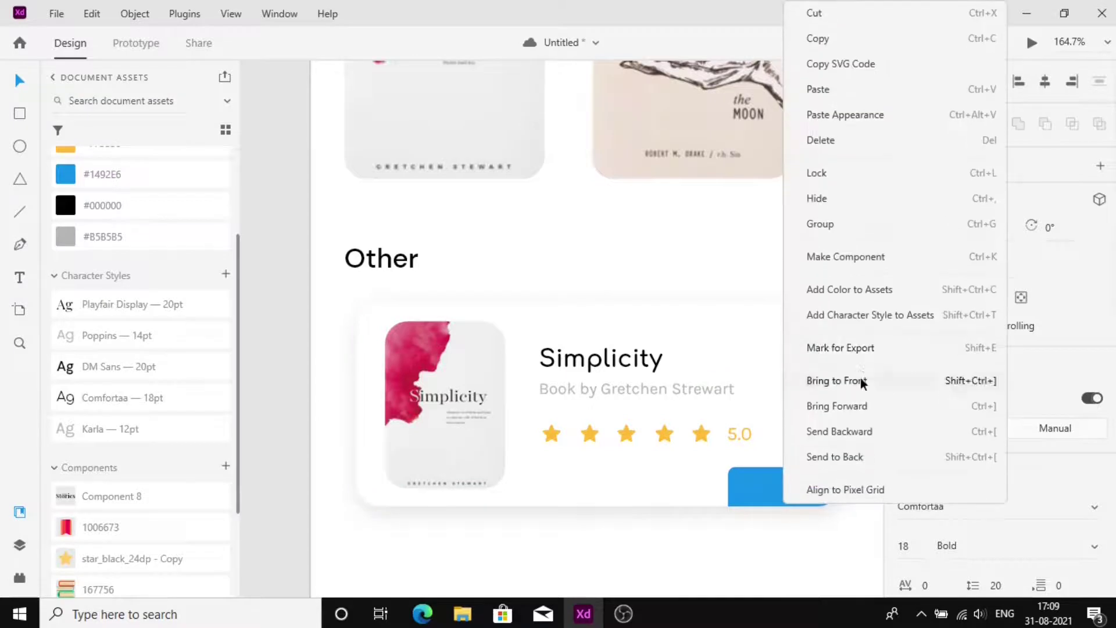
click(860, 380)
double_click(802, 486)
text(Read)
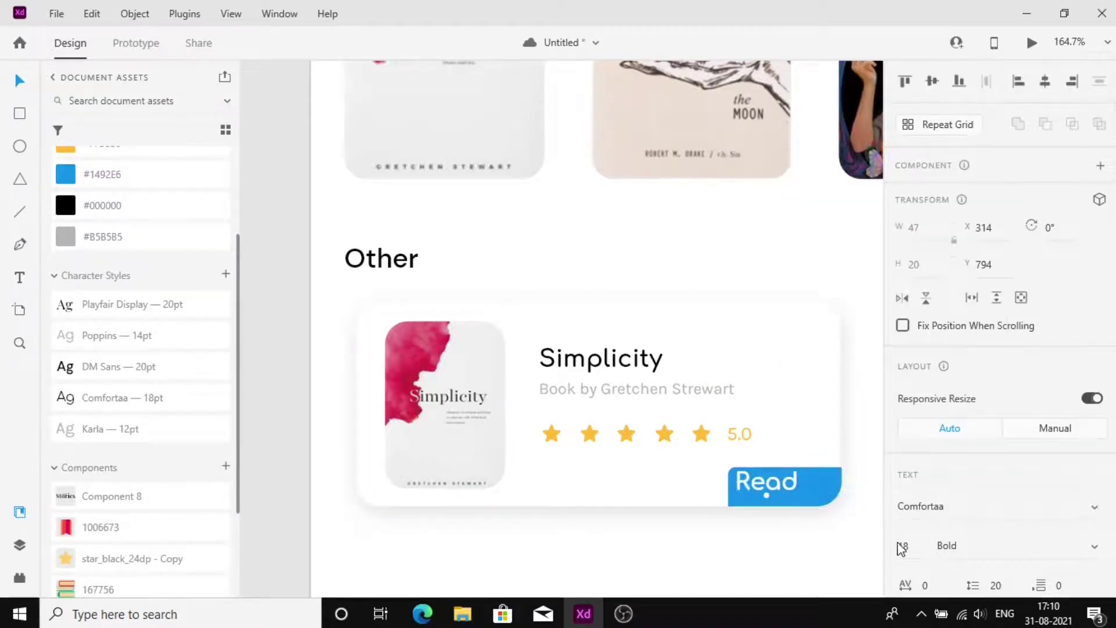
key(Escape)
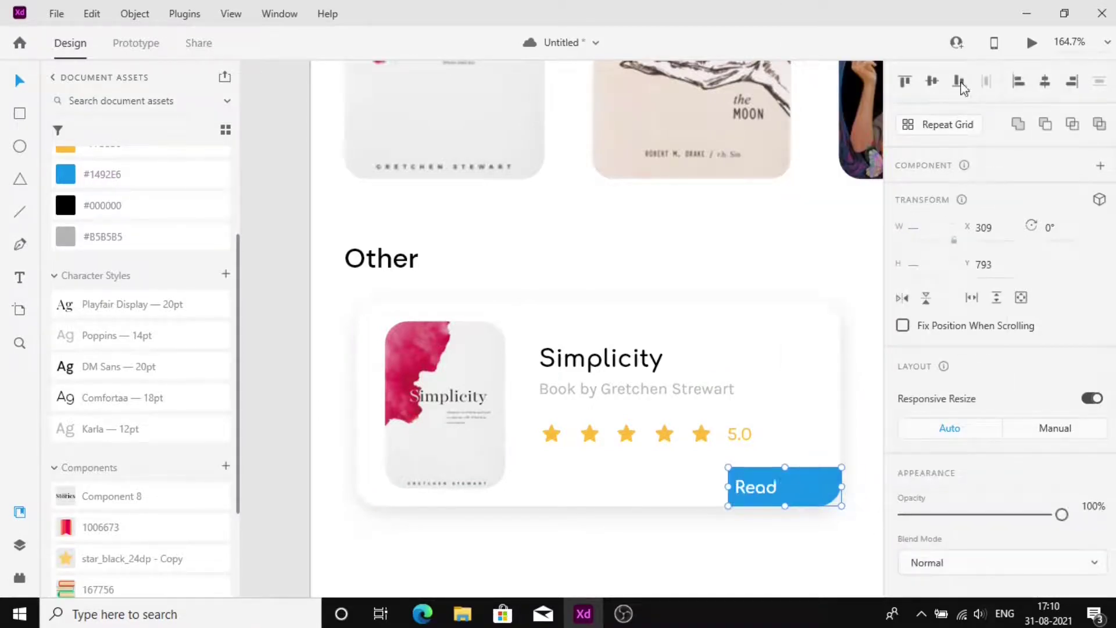
key(Escape)
- Turn the whole Simplicity card into a Repeat Grid and extend it downward to four stacked cards
scroll(776, 483, down, 4)
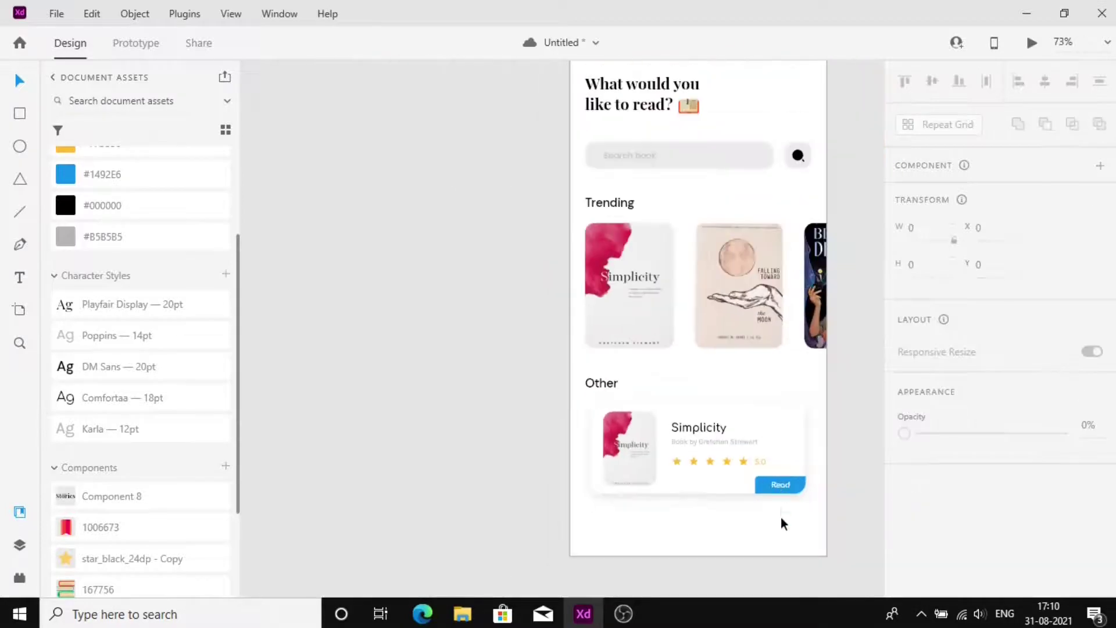
drag(742, 526, 646, 384)
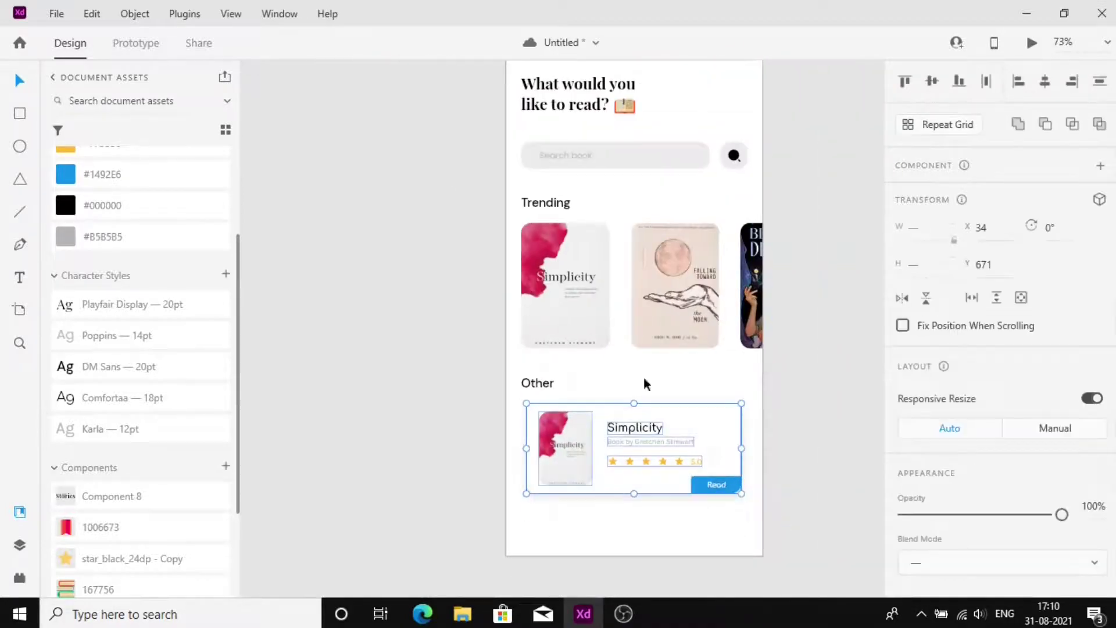
click(948, 124)
scroll(628, 378, down, 3)
drag(628, 378, 628, 588)
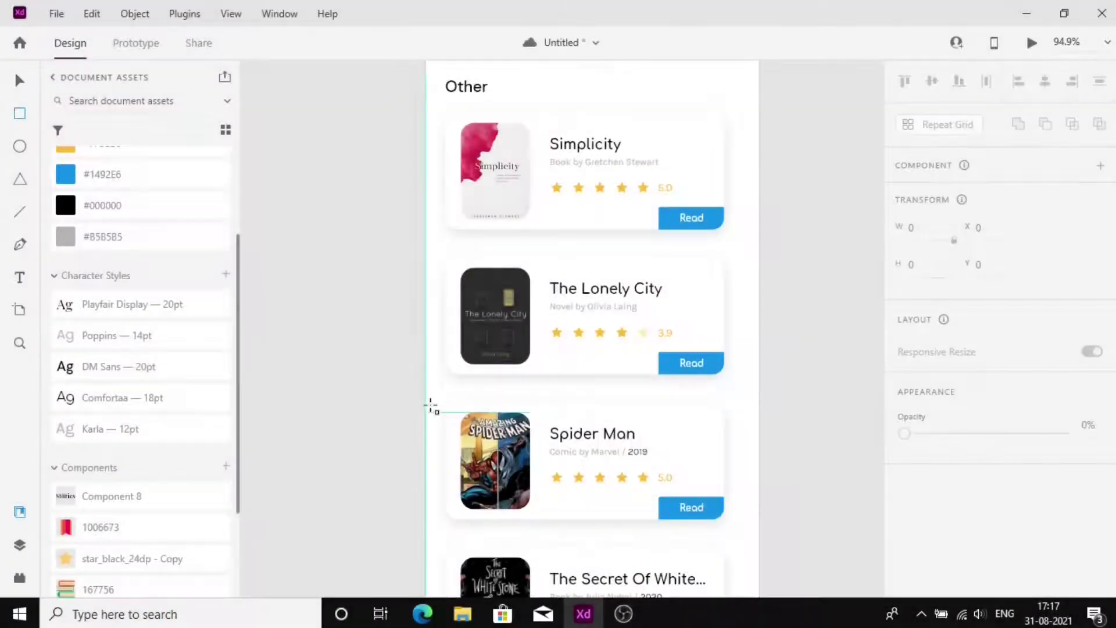
- Draw a rectangle on the empty canvas beside the artboard and set its size to 388 × 58
scroll(430, 384, left, 8)
mouse_move(375, 325)
mouse_down()
mouse_move(557, 377)
mouse_move(628, 368)
mouse_up()
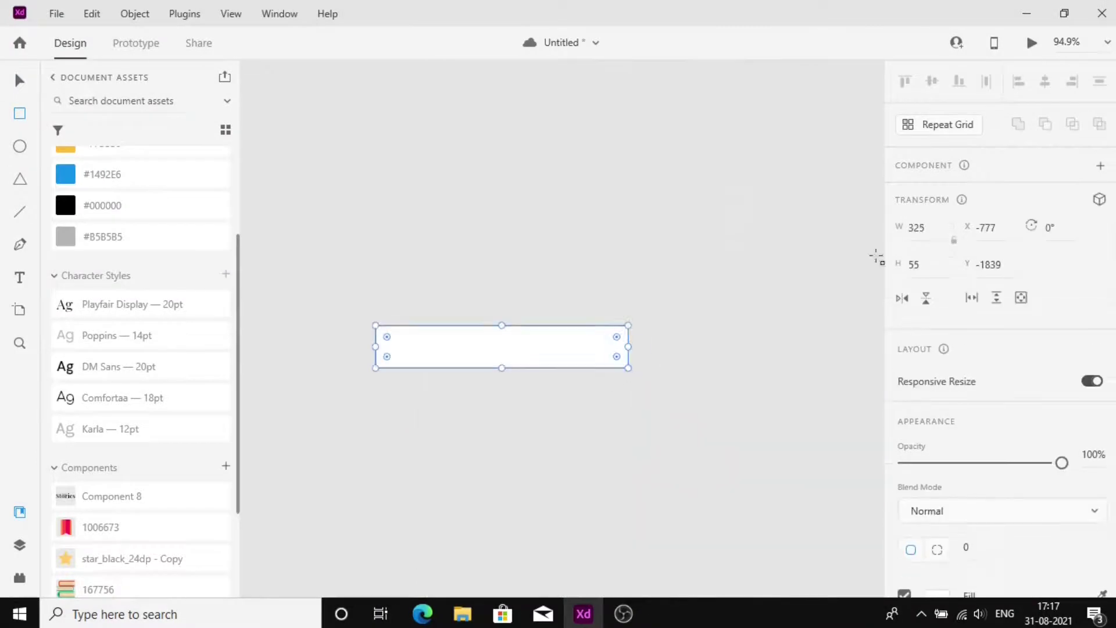
click(917, 230)
text(388)
key(Return)
text(58)
key(Return)
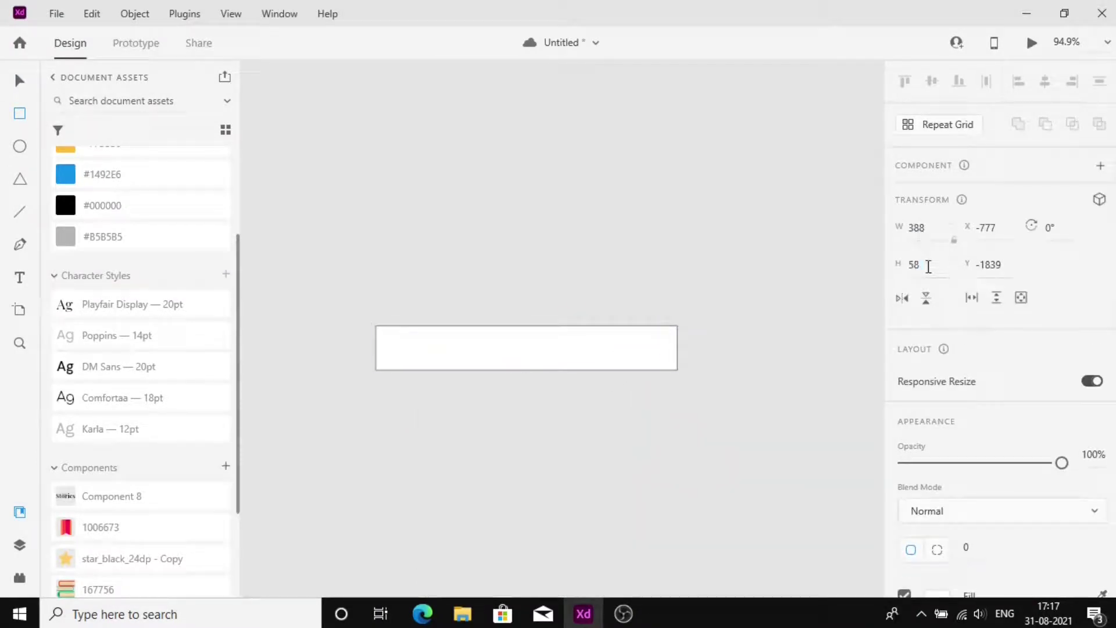
- Set the bar's corner radius to 13 and its opacity to 100%
key(1)
key(3)
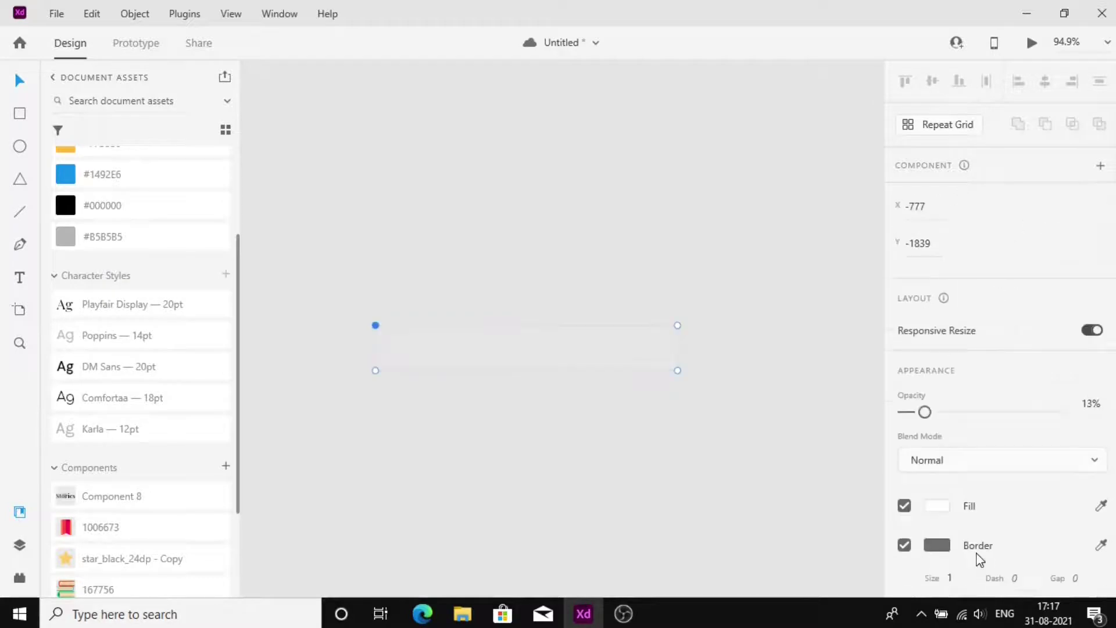
click(984, 550)
text(13)
key(Return)
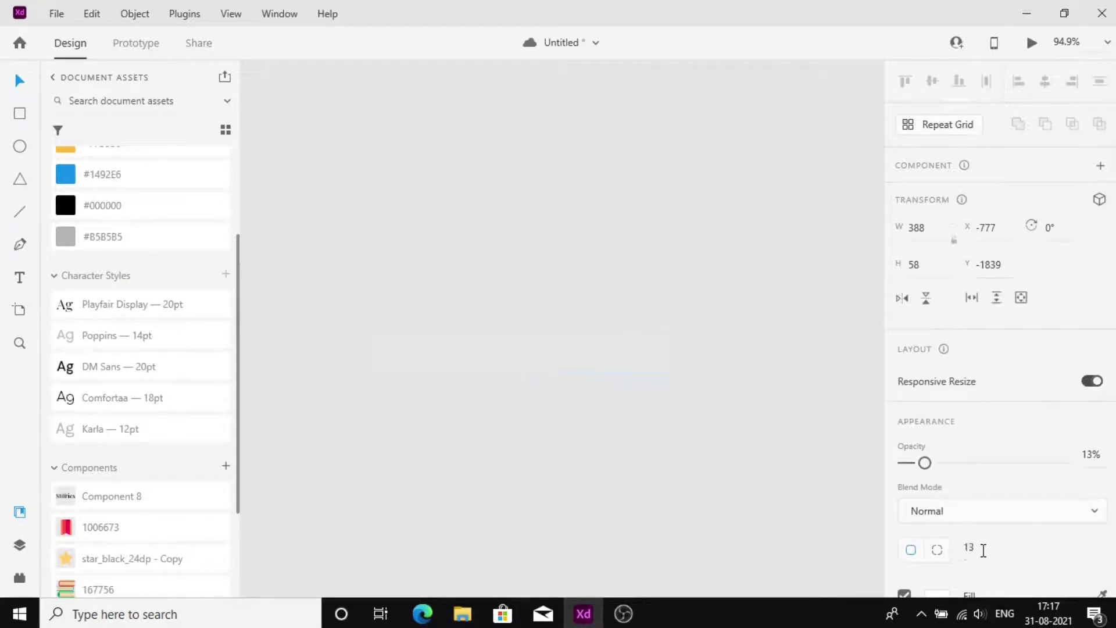
drag(924, 467, 924, 470)
key(0)
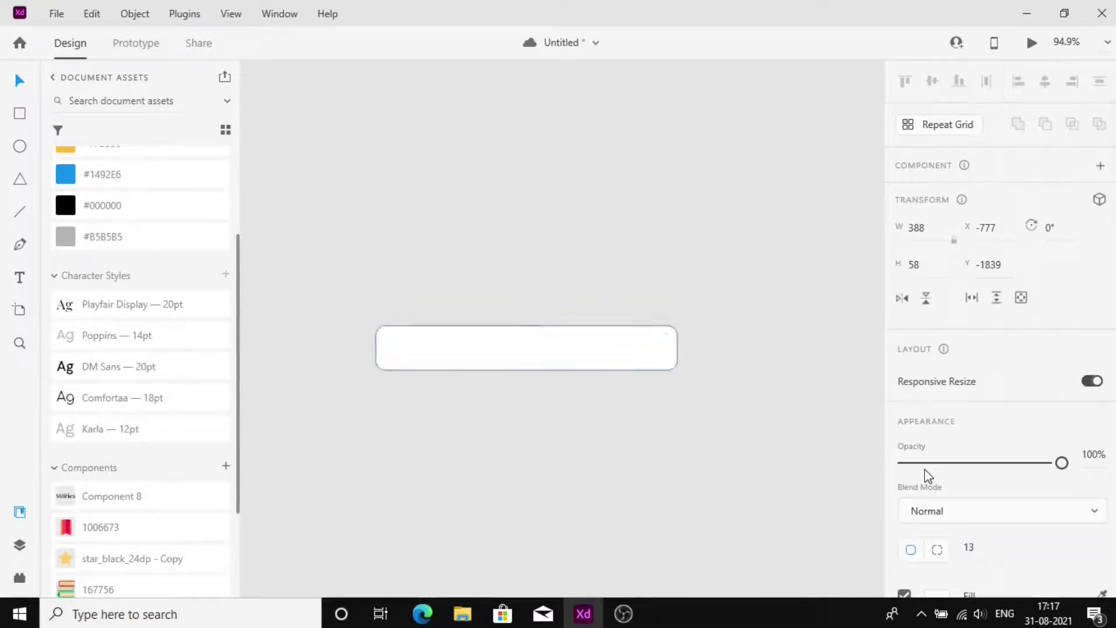
- Remove the bar's border and add a drop shadow with X 1, Y 4 and B 15
scroll(926, 436, down, 5)
scroll(912, 407, up, 2)
click(905, 490)
click(940, 521)
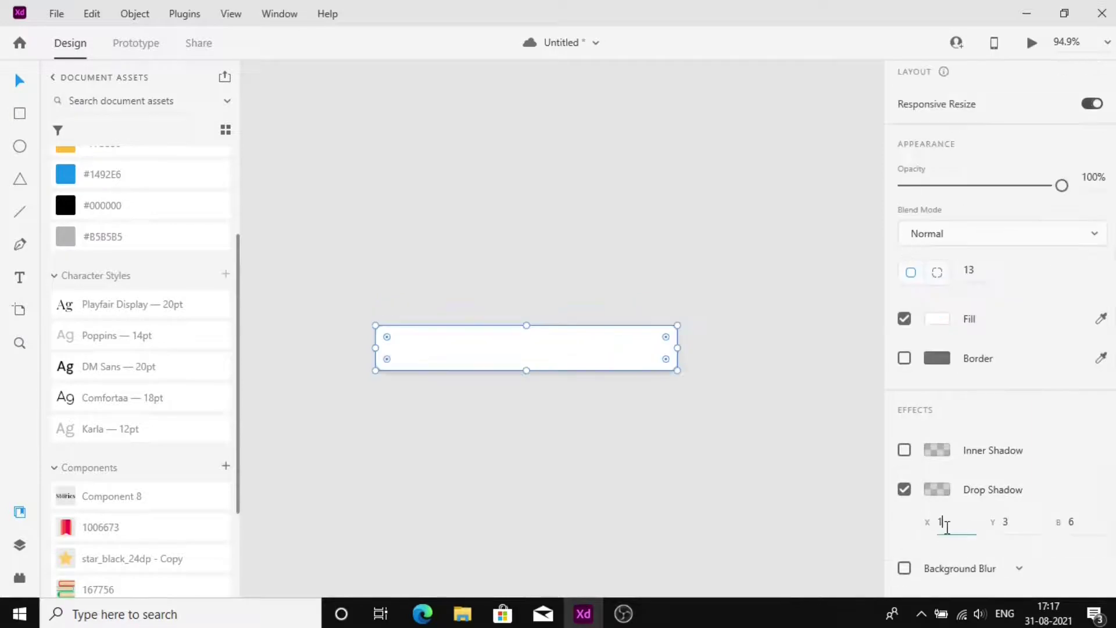
text(1)
click(1004, 521)
text(4)
click(1074, 524)
text(15)
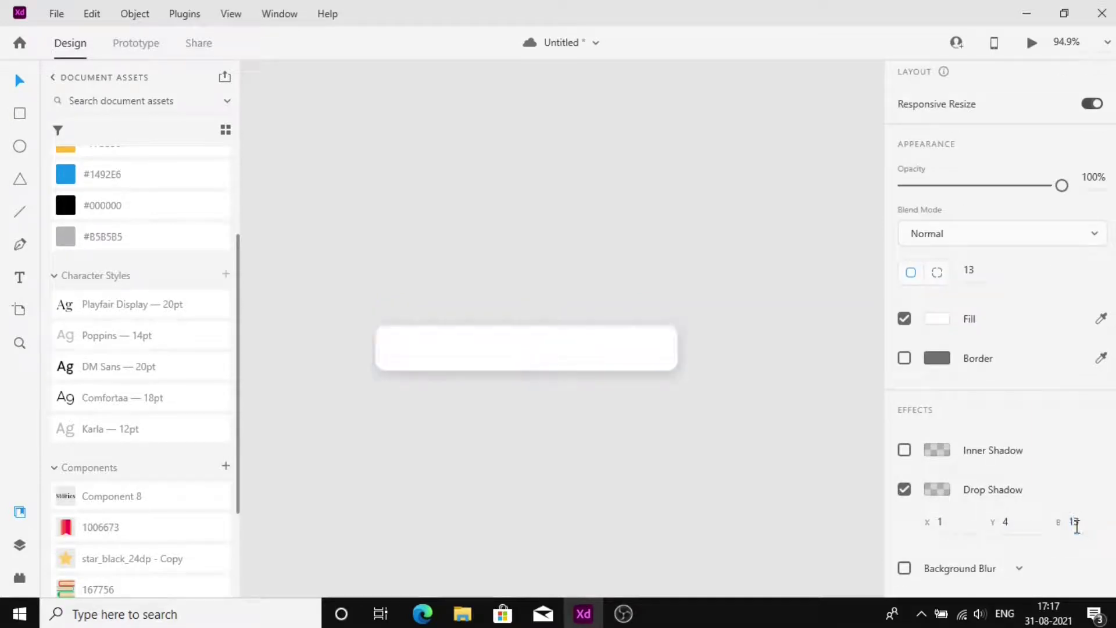
key(Return)
- Set the opacity of the bar's drop shadow colour to 12%
click(937, 489)
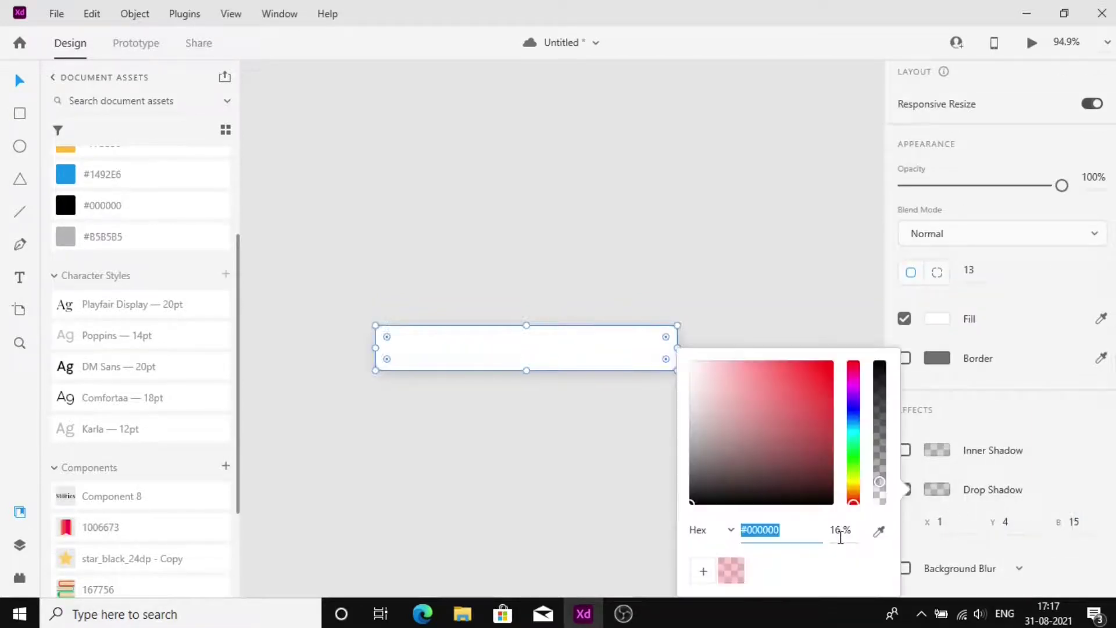
click(840, 533)
text(12)
key(Return)
click(651, 317)
- Place the 1006673, star_black_24dp - Copy and 167756 components on the white bar
scroll(651, 328, down, 3)
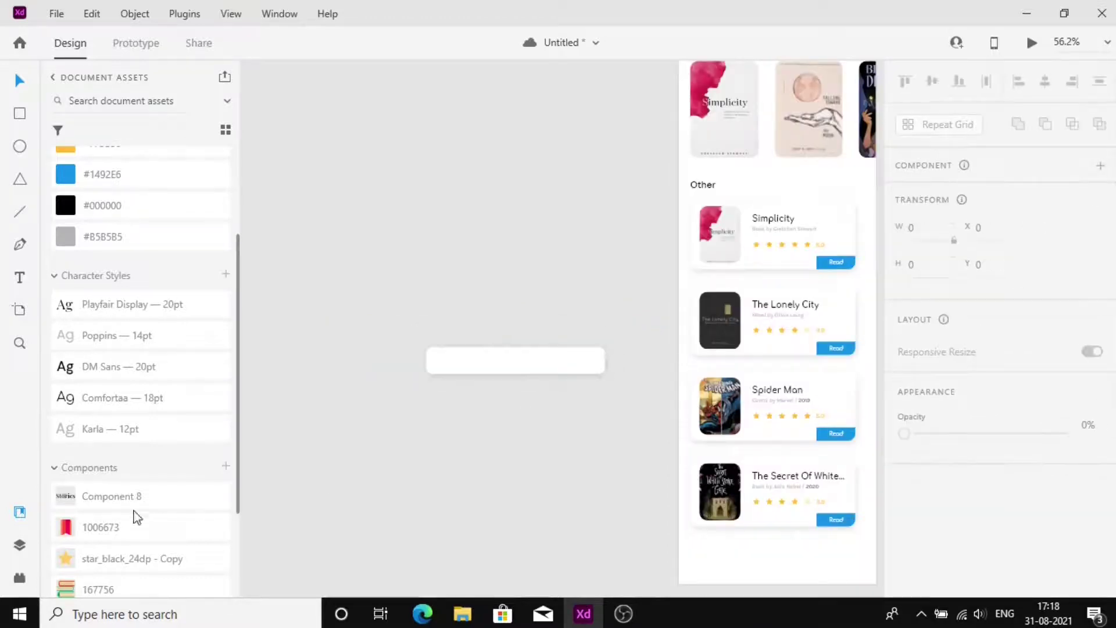
scroll(135, 516, down, 3)
drag(102, 391, 520, 365)
drag(116, 423, 488, 368)
drag(157, 453, 459, 352)
- Align the books, star and bookmark icons to the vertical middle of the bar
scroll(418, 380, up, 7)
shift+click(561, 333)
click(932, 82)
shift+click(813, 307)
shift+click(679, 329)
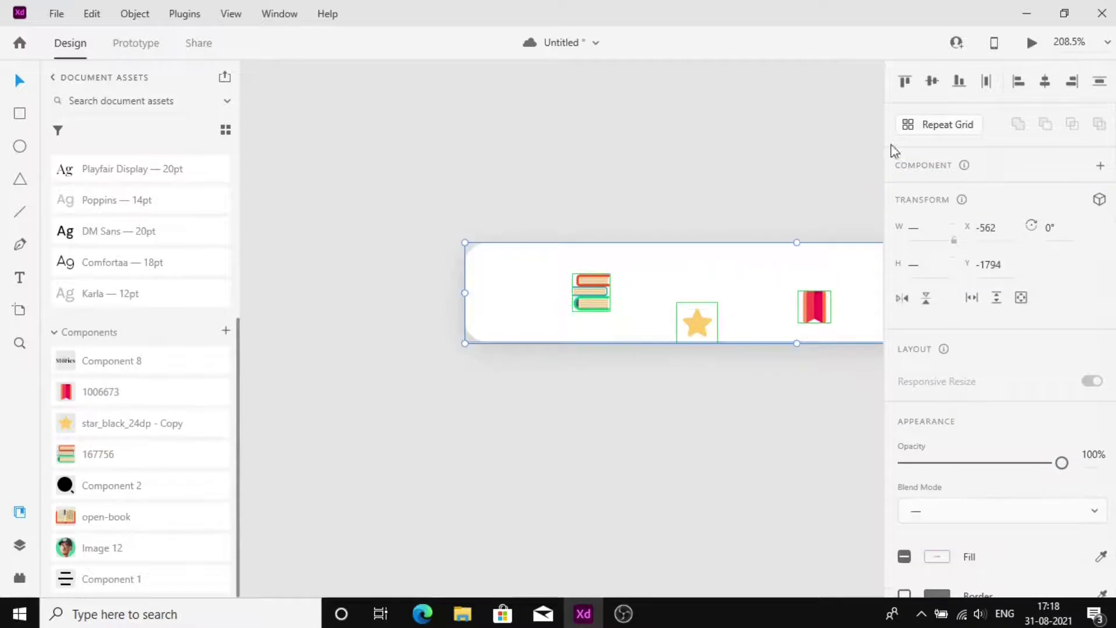
click(931, 81)
click(775, 186)
- Nudge the books icon left, closer to the bar's left end
scroll(638, 288, right, 3)
click(401, 294)
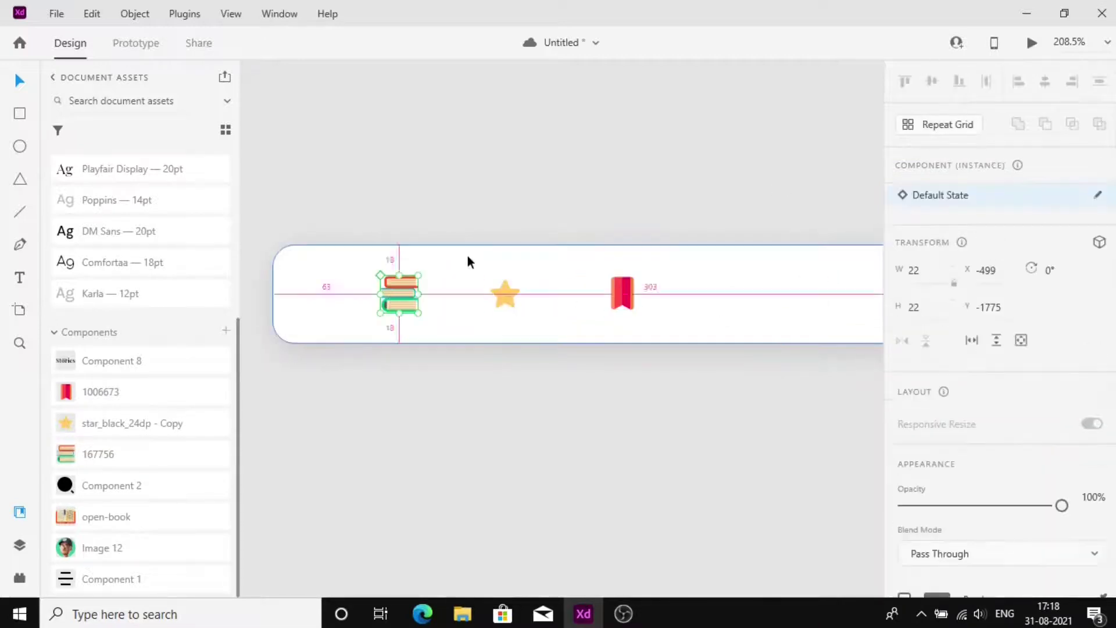
key(Left)
key(Left)
key(Left)
key(Left)
key(Left)
key(Left)
key(Left)
key(Left)
key(Left)
key(Left)
key(Left)
key(Left)
key(Left)
key(Left)
key(Left)
- Move the bookmark icon toward the bar's right end, to about X -240
click(619, 299)
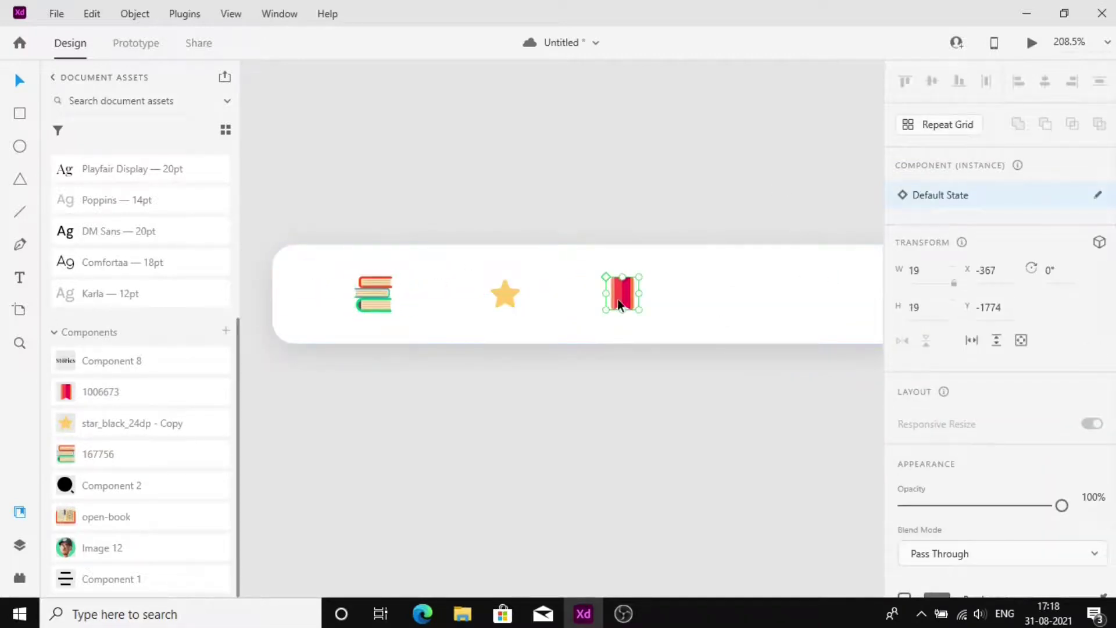
scroll(617, 299, right, 2)
drag(499, 296, 696, 296)
key(Right)
key(Right)
key(Right)
key(Right)
key(Right)
key(Right)
key(Right)
key(Right)
key(Right)
key(Right)
key(Right)
key(Right)
key(Right)
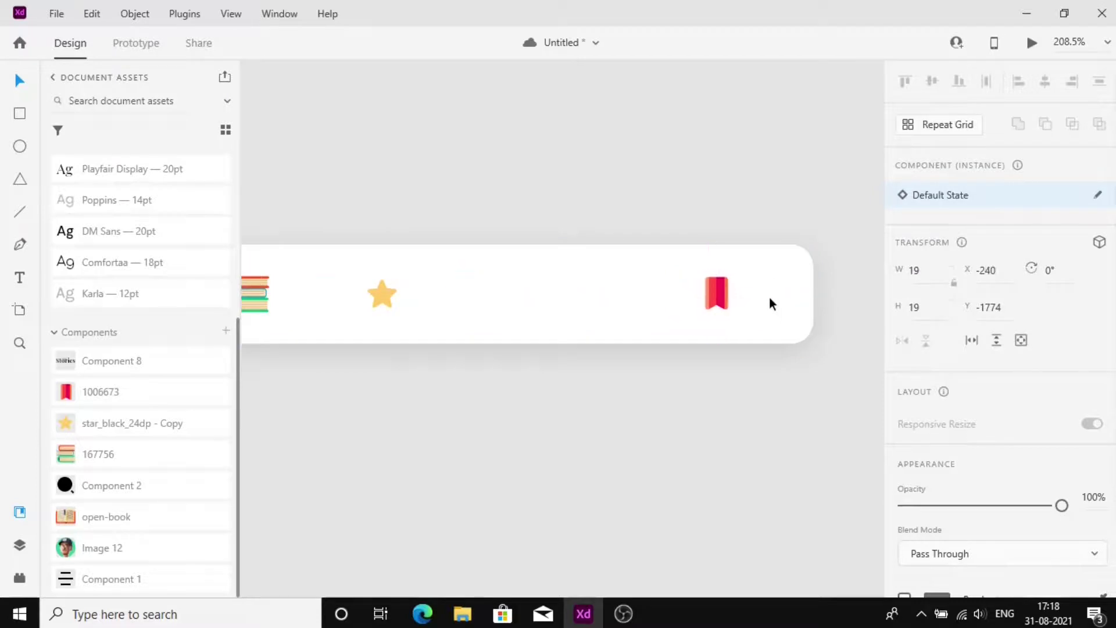
key(Left)
- Distribute the books, star and bookmark icons horizontally and group them with the bar
shift+click(562, 279)
shift+click(466, 317)
shift+click(382, 293)
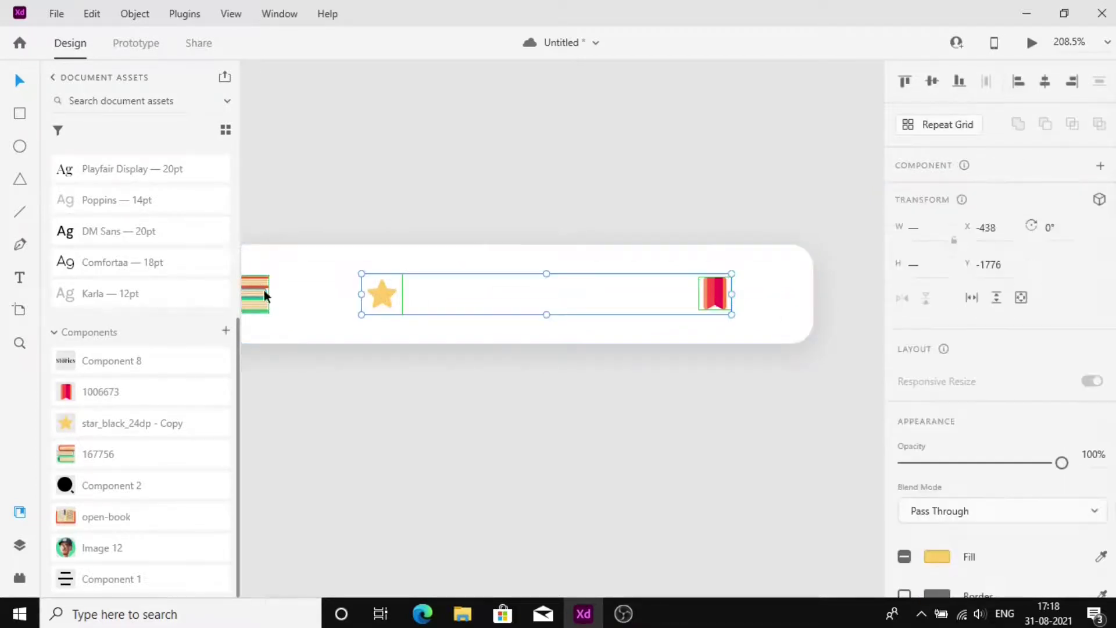
click(992, 80)
shift+click(767, 296)
key(ctrl+g)
- Move the grouped navigation bar onto the artboard at X 20, Y 850, centred horizontally below the Simplicity card
scroll(651, 393, down, 5)
scroll(651, 393, right, 2)
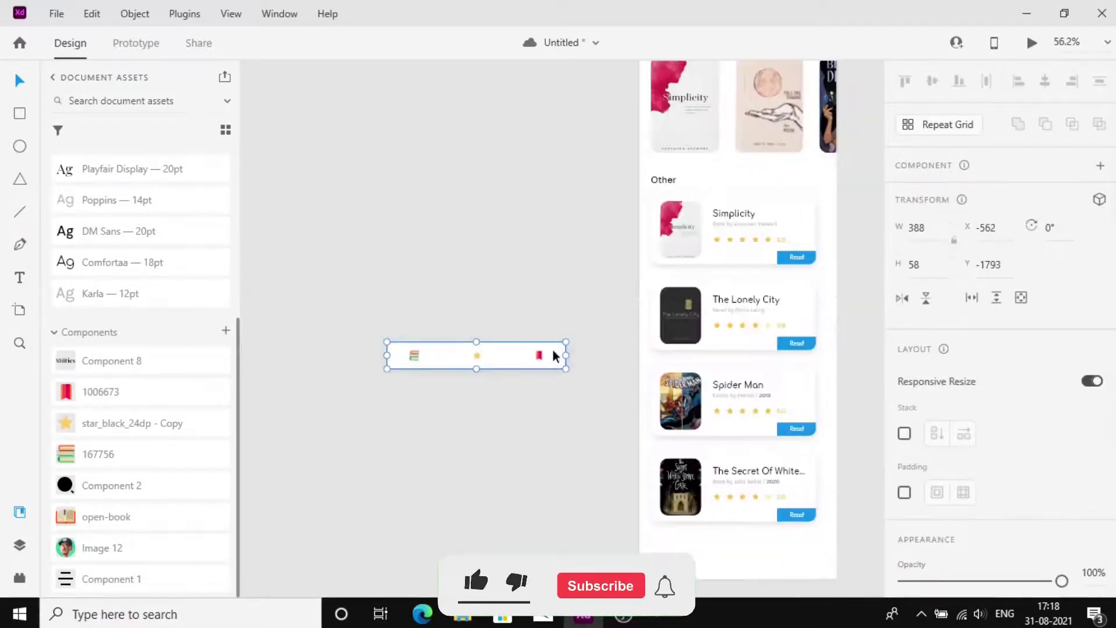
drag(553, 351, 777, 292)
scroll(789, 285, up, 3)
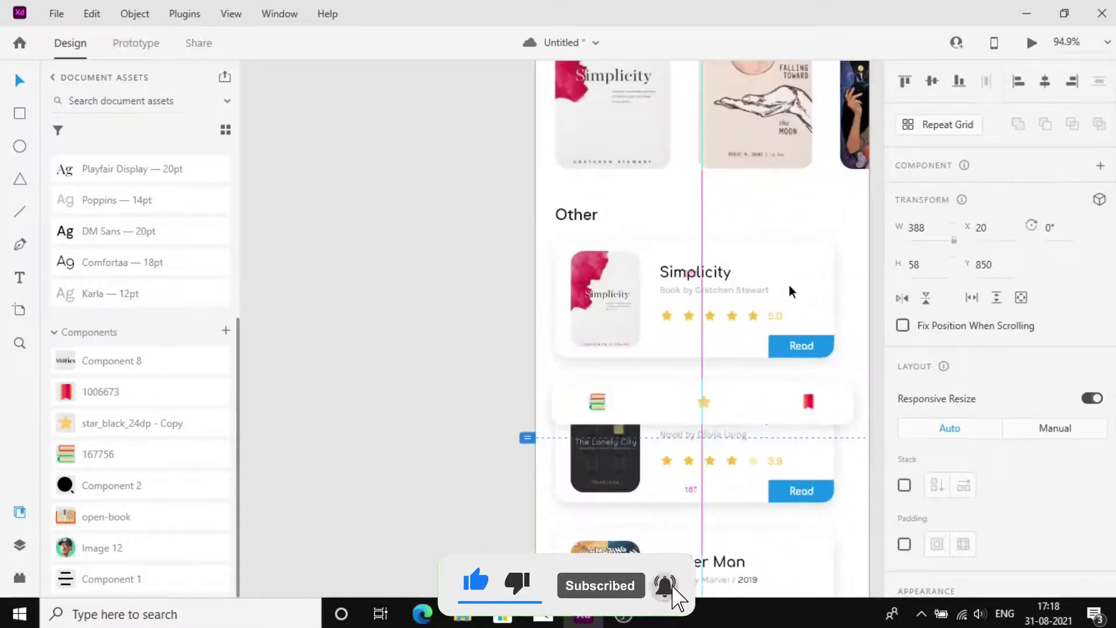
click(843, 241)
scroll(843, 241, right, 3)
scroll(786, 254, down, 2)
click(786, 253)
scroll(787, 254, down, 1)
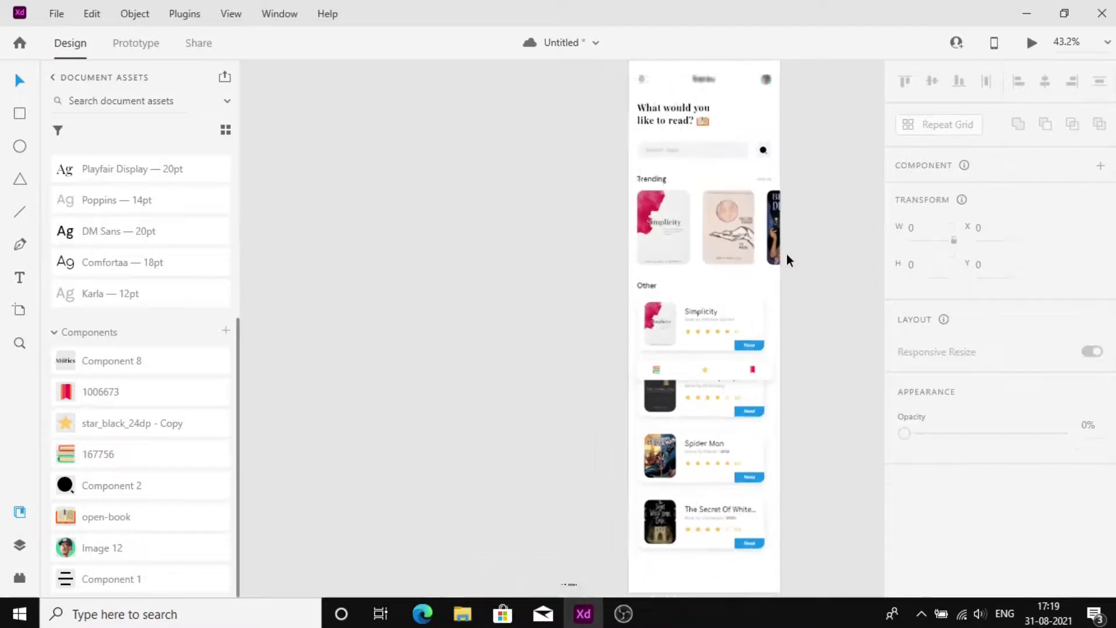
- Add an iPhone 12 Pro Max artboard beside artboard 01 and rename it 02
scroll(786, 254, right, 3)
scroll(696, 437, up, 1)
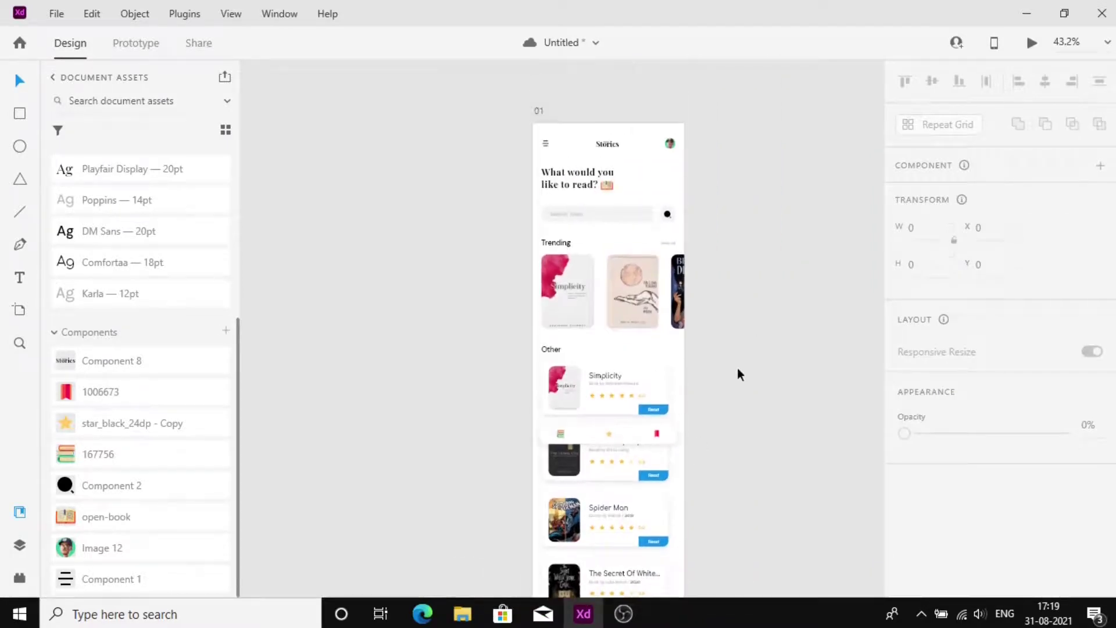
key(a)
click(827, 190)
scroll(697, 290, right, 3)
double_click(609, 110)
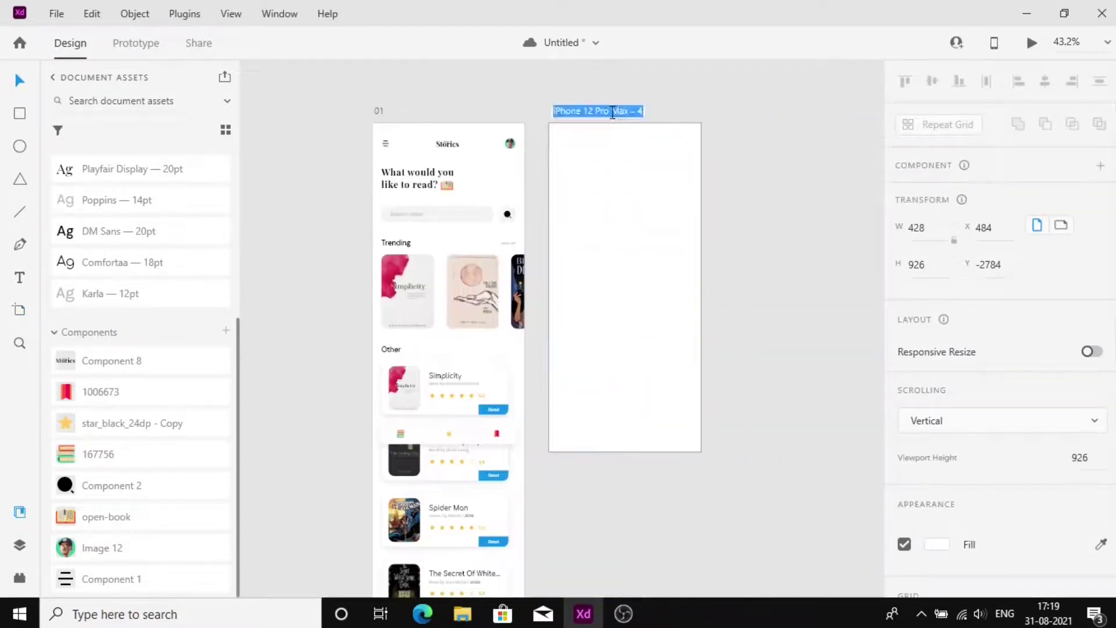
text(02)
key(Return)
- Copy the header row from artboard 01 onto artboard 02, and remove the copied menu icon and profile picture, keeping the Stories logo
drag(345, 135, 509, 158)
key(ctrl+c)
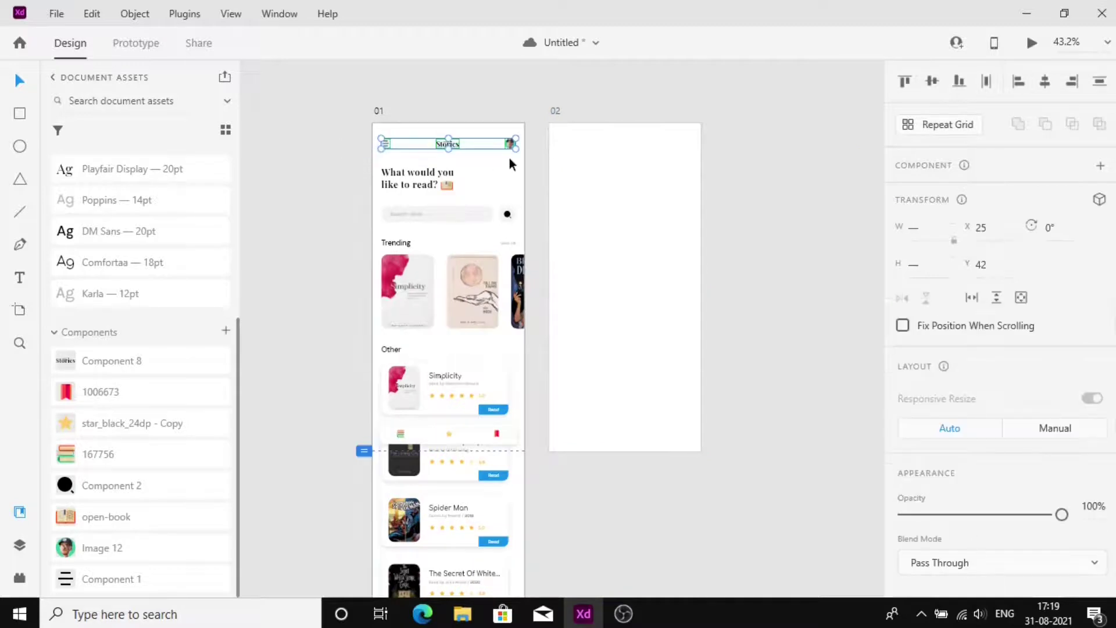
click(611, 141)
key(ctrl+v)
scroll(612, 142, up, 3)
click(721, 174)
click(786, 155)
key(Delete)
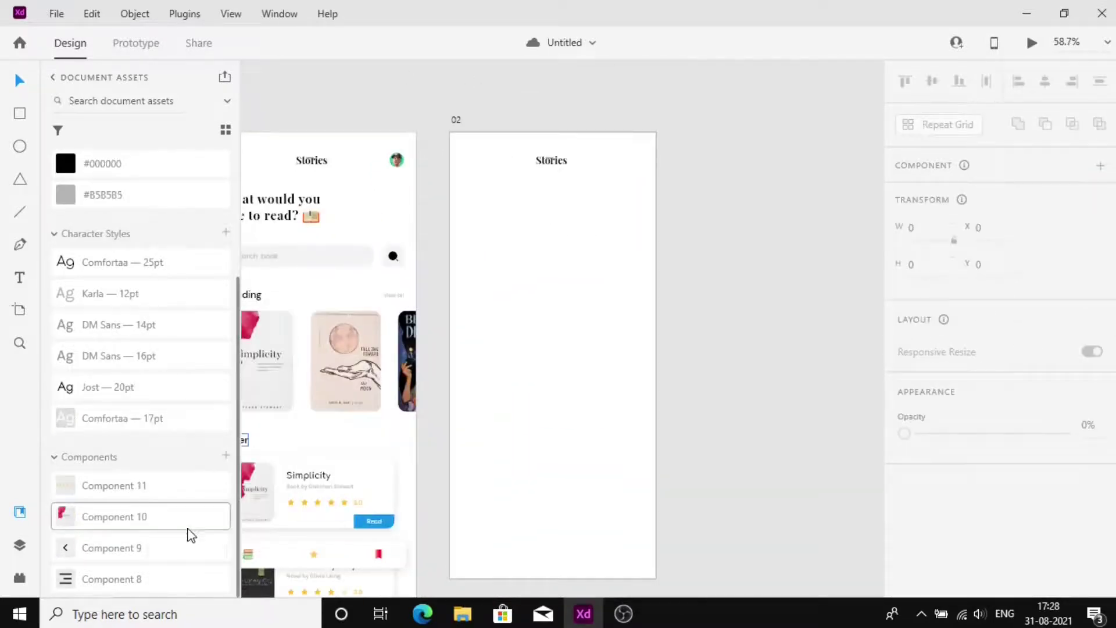
- Place the back-arrow and menu icon components on either side of the Stories logo on artboard 02
drag(191, 548, 488, 164)
drag(192, 580, 639, 165)
scroll(638, 165, up, 2)
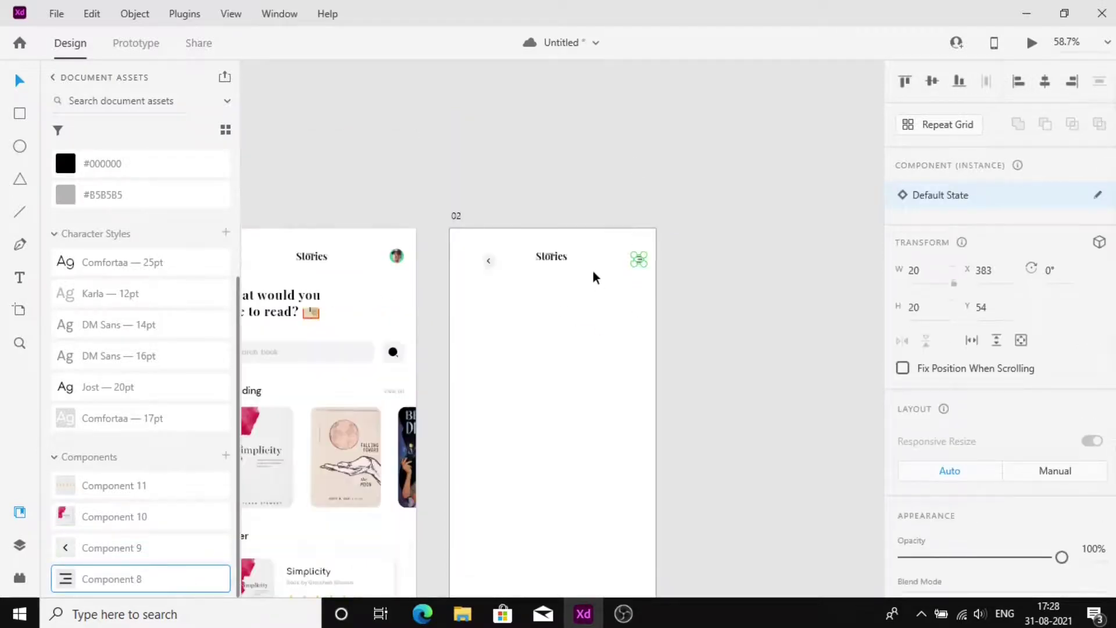
- Position the back arrow at X 29 and the menu icon at X 379, and align all header elements to their vertical middle
scroll(594, 276, up, 4)
scroll(595, 275, left, 1)
drag(424, 256, 379, 247)
key(alt)
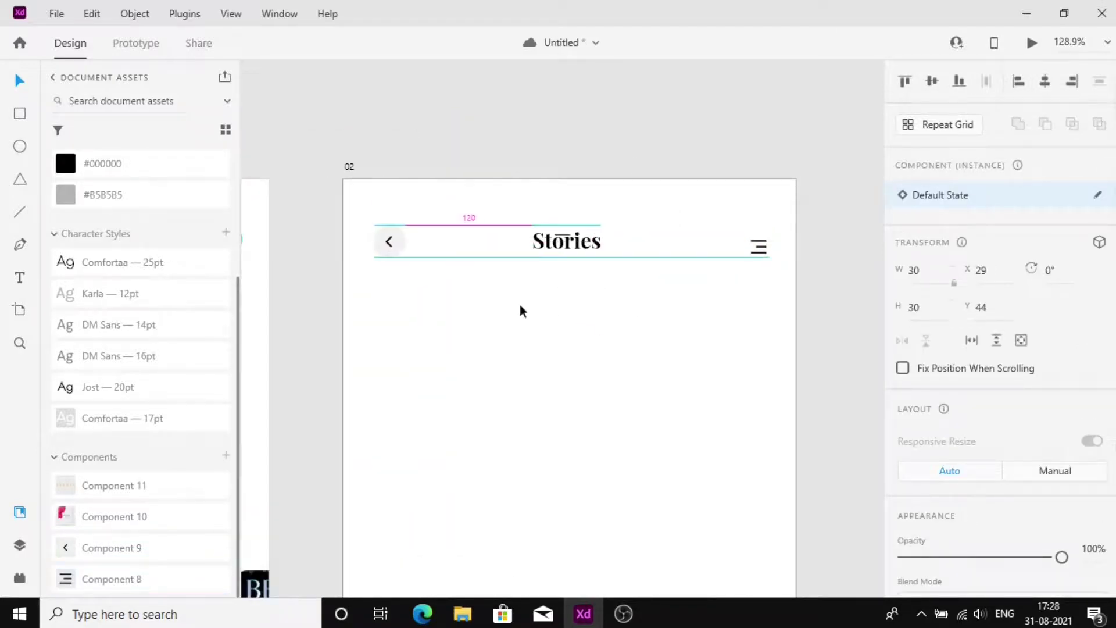
click(765, 249)
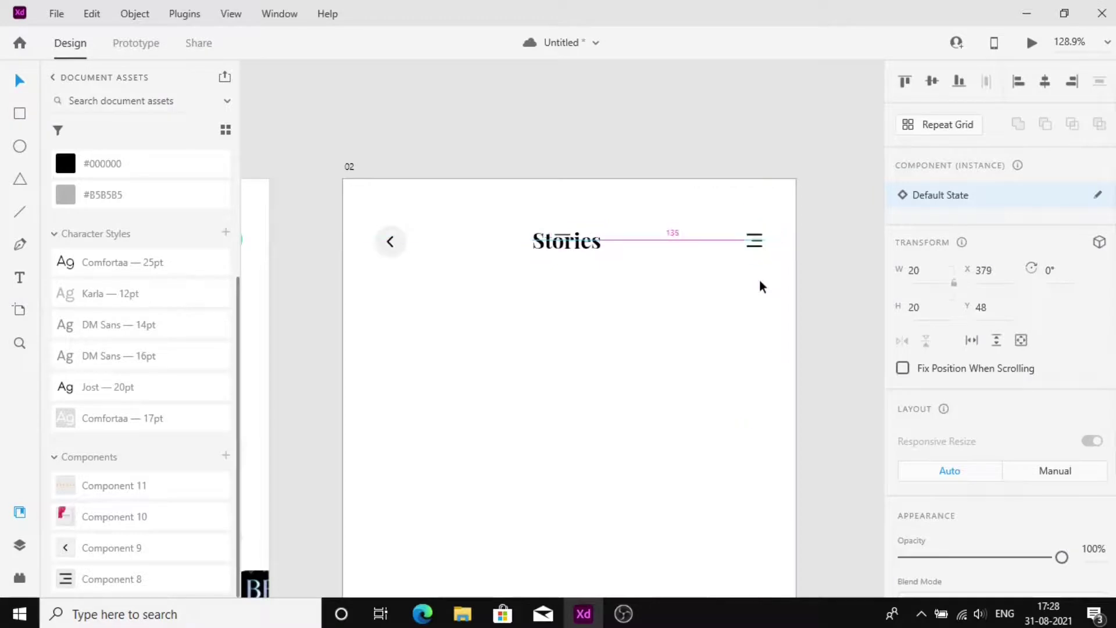
drag(769, 277, 372, 215)
click(932, 81)
click(466, 355)
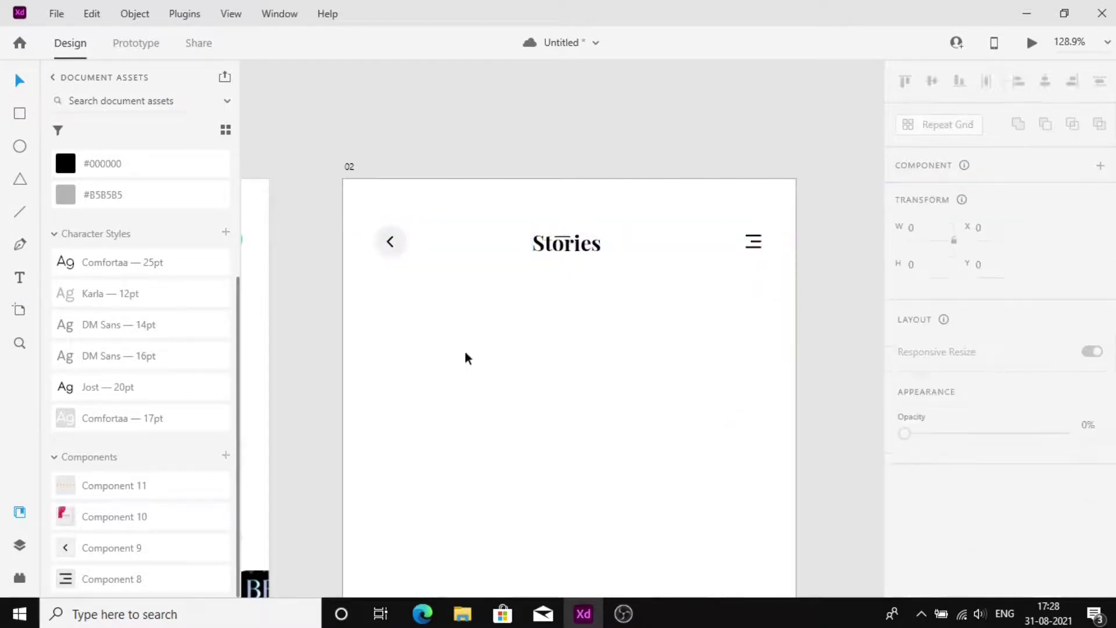
- Place the Simplicity book cover component centred below the header of artboard 02, at X 115, Y 147
scroll(379, 413, down, 2)
drag(140, 516, 579, 360)
key(Up)
key(Up)
key(Up)
key(Up)
key(Up)
key(Up)
key(Up)
key(Up)
key(Up)
key(Up)
key(Up)
key(Up)
key(Up)
key(Up)
key(Up)
key(Up)
key(Up)
key(Up)
key(Up)
key(Up)
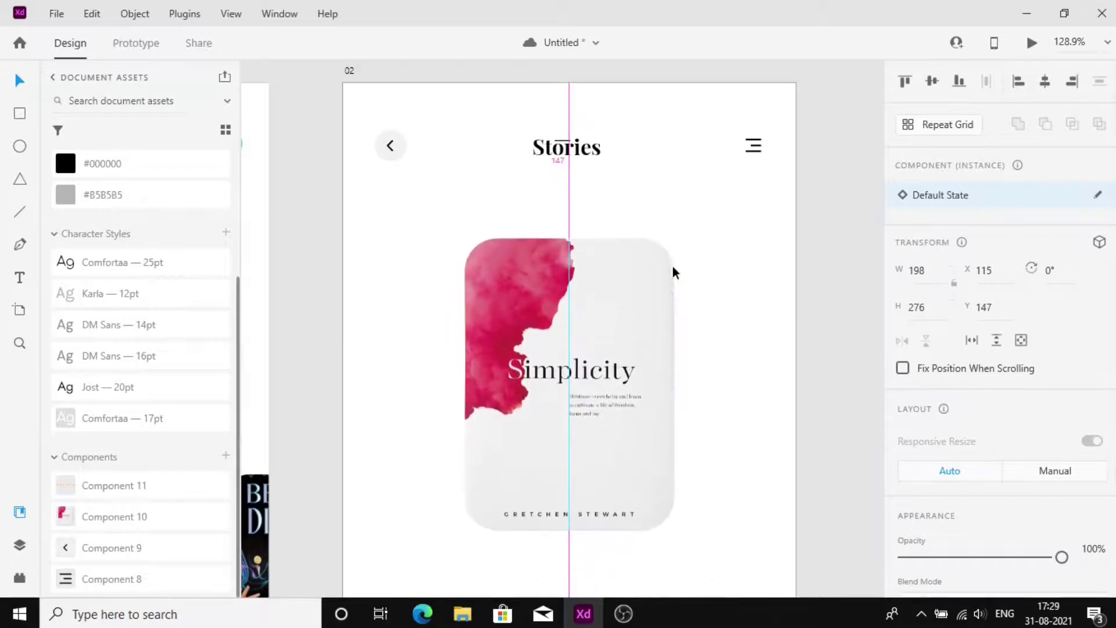
click(765, 319)
- Add the title text "Simplicity" below the book cover in the Comfortaa 25pt character style
scroll(431, 448, down, 4)
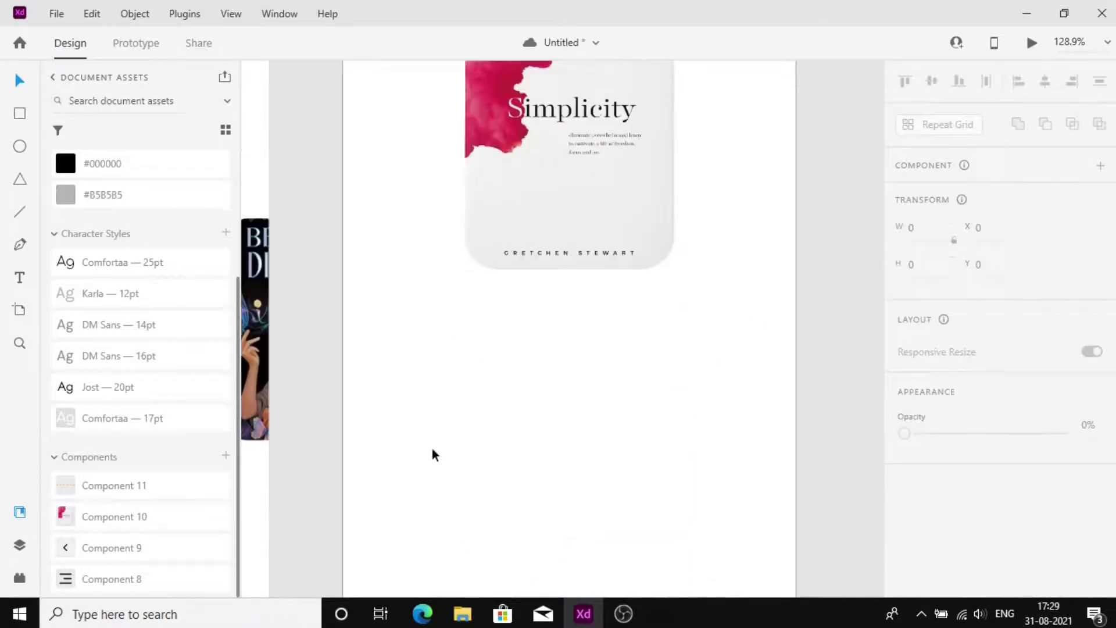
key(t)
click(402, 378)
text(Simpl)
key(Escape)
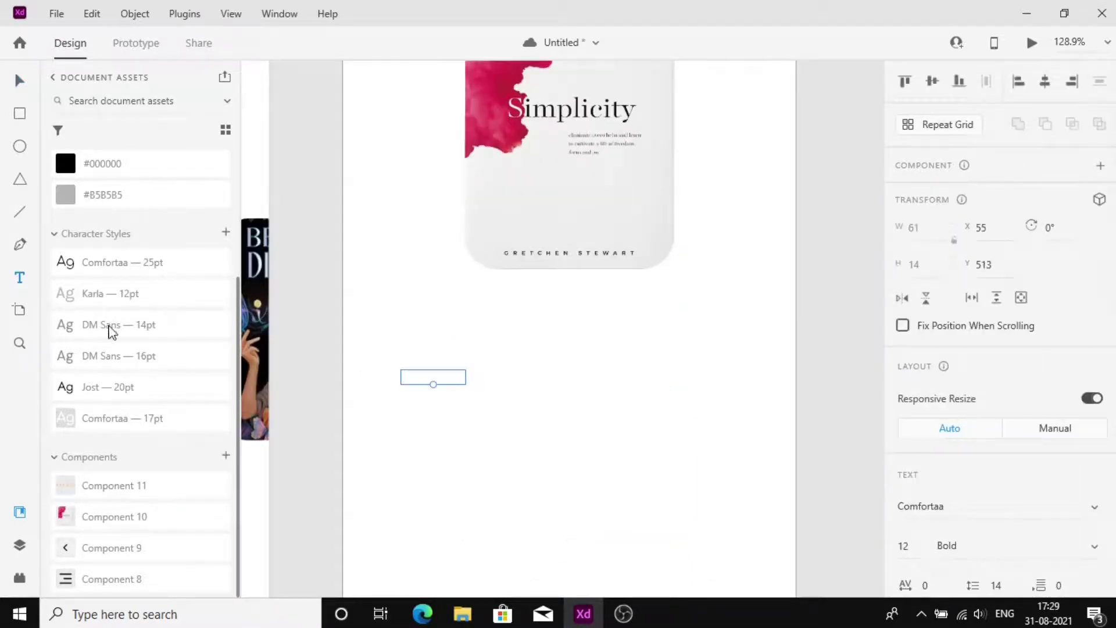
click(116, 262)
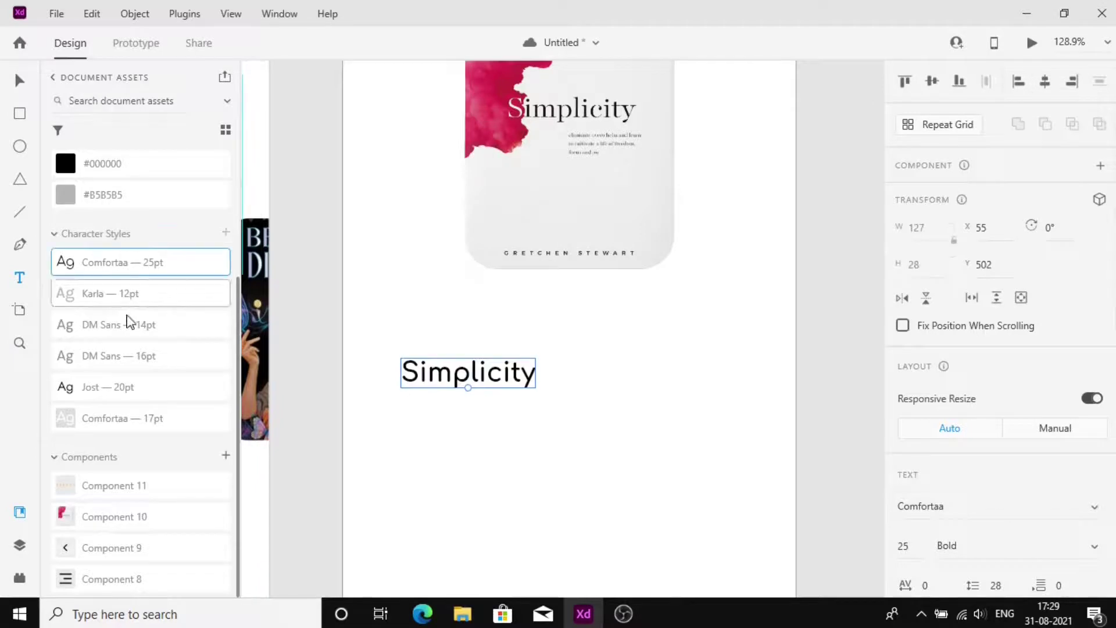
click(442, 448)
key(Escape)
- Move the Simplicity title to X 30 and raise it closer to the book cover
drag(478, 372, 464, 395)
key(Left)
key(Left)
key(Left)
key(Left)
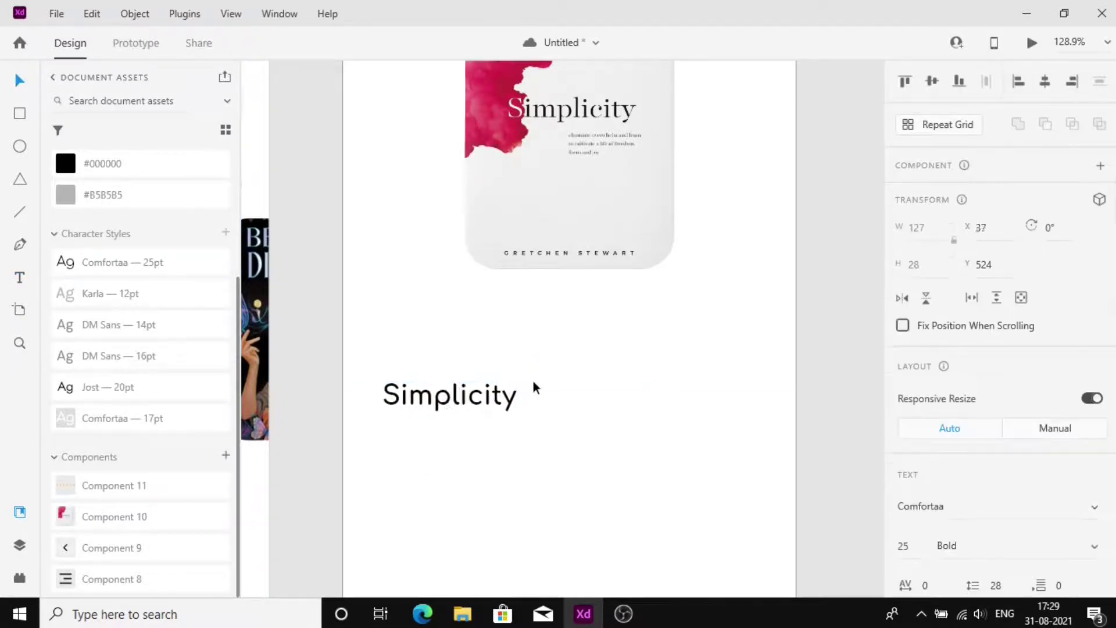
key(Left)
key(Left)
key(Left)
key(Left)
key(Left)
key(Left)
key(Left)
key(Up)
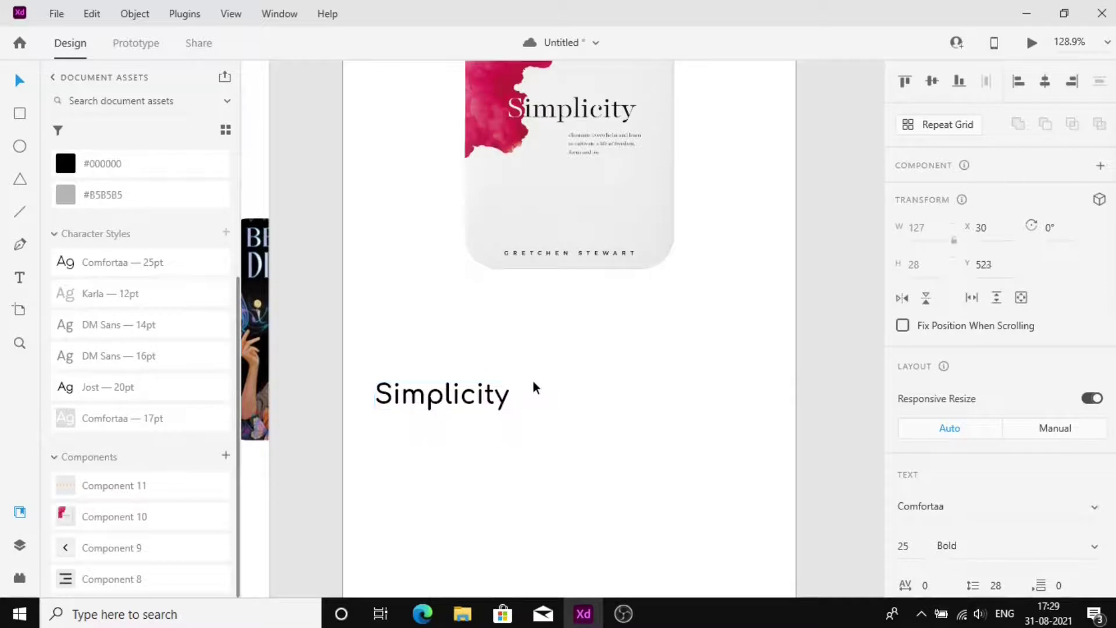
key(shift+Up)
key(shift+Up)
key(shift+Up)
key(shift+Up)
key(shift+Up)
key(shift+Up)
- Duplicate the title, then replace the duplicate with a copy of the grey author line from the Simplicity card on artboard 01
drag(474, 348, 475, 379)
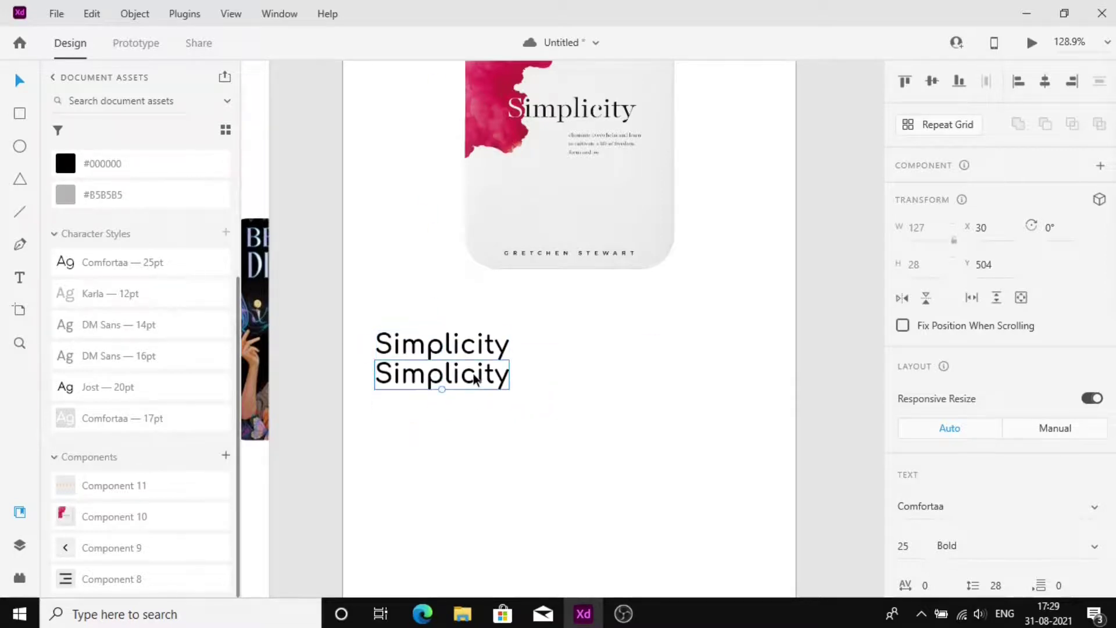
scroll(475, 379, down, 5)
ctrl+click(381, 480)
key(ctrl+c)
click(587, 404)
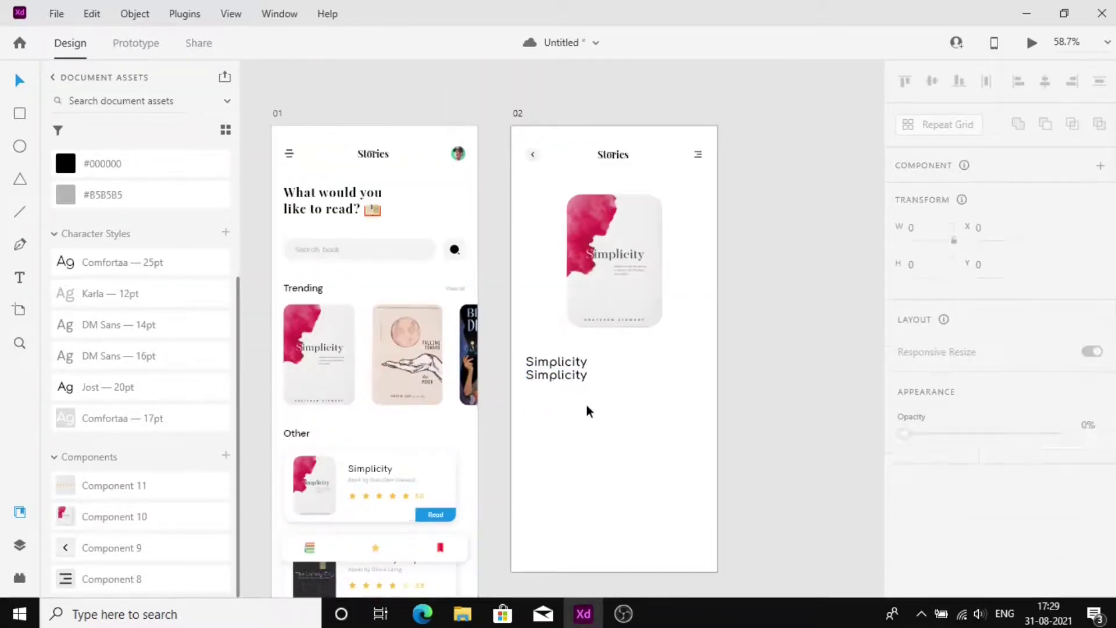
key(ctrl+v)
click(566, 378)
key(Delete)
- Position the author line directly under the Simplicity title at X 30, Y 510
drag(635, 480, 578, 375)
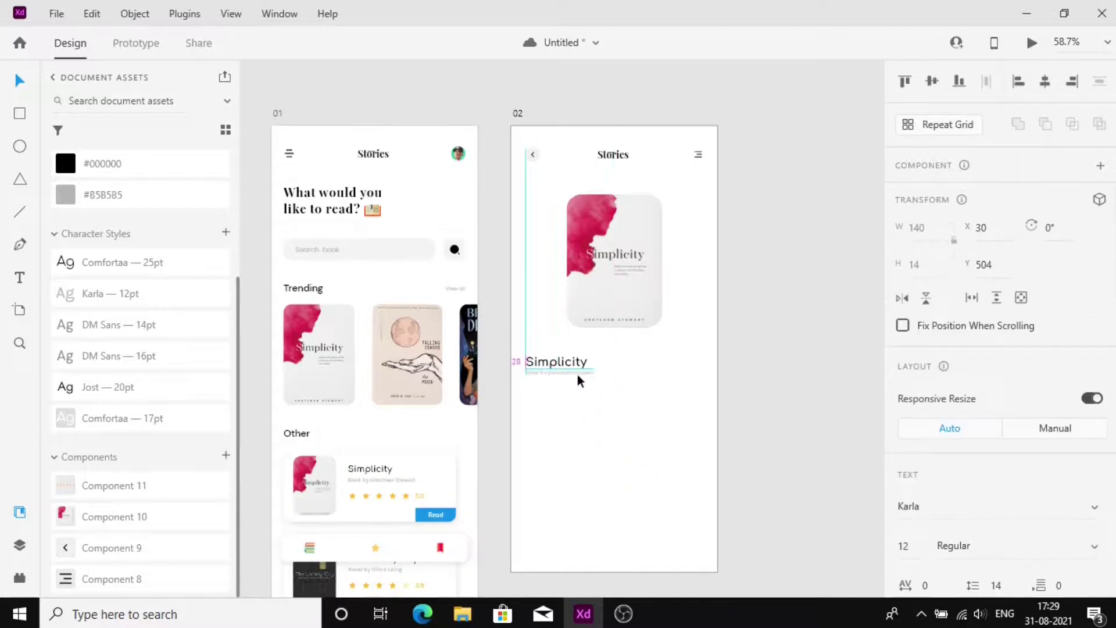
scroll(578, 376, up, 5)
key(Down)
key(Down)
key(Down)
key(Down)
key(Down)
key(Down)
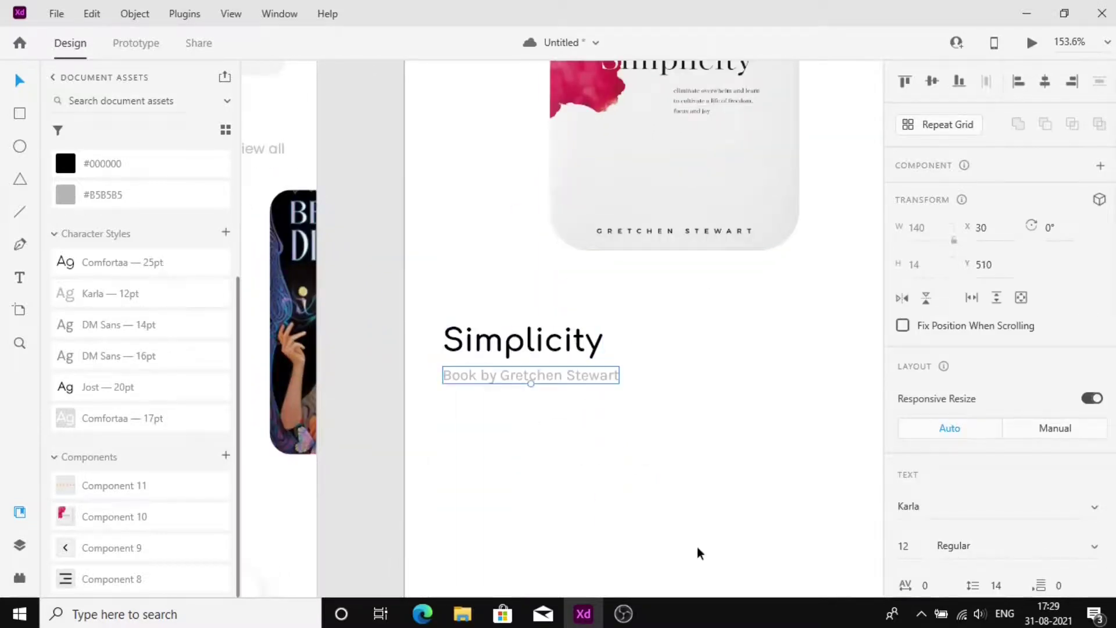
click(672, 491)
- Place the five-star rating component level with the Simplicity title near the artboard's right margin, at X 268
scroll(636, 445, down, 3)
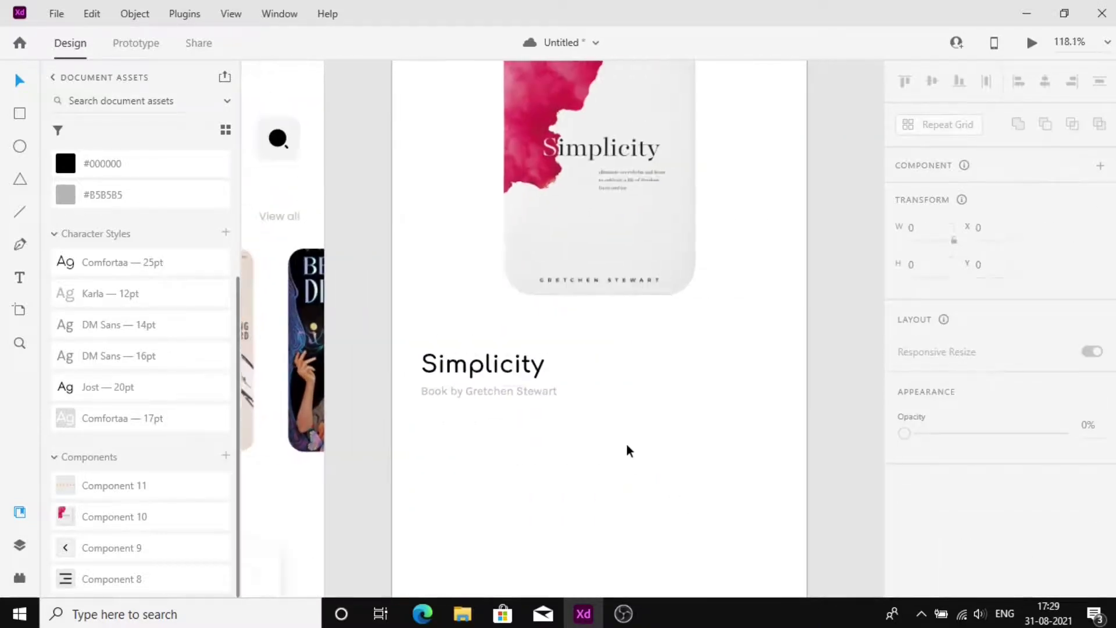
drag(175, 492, 700, 356)
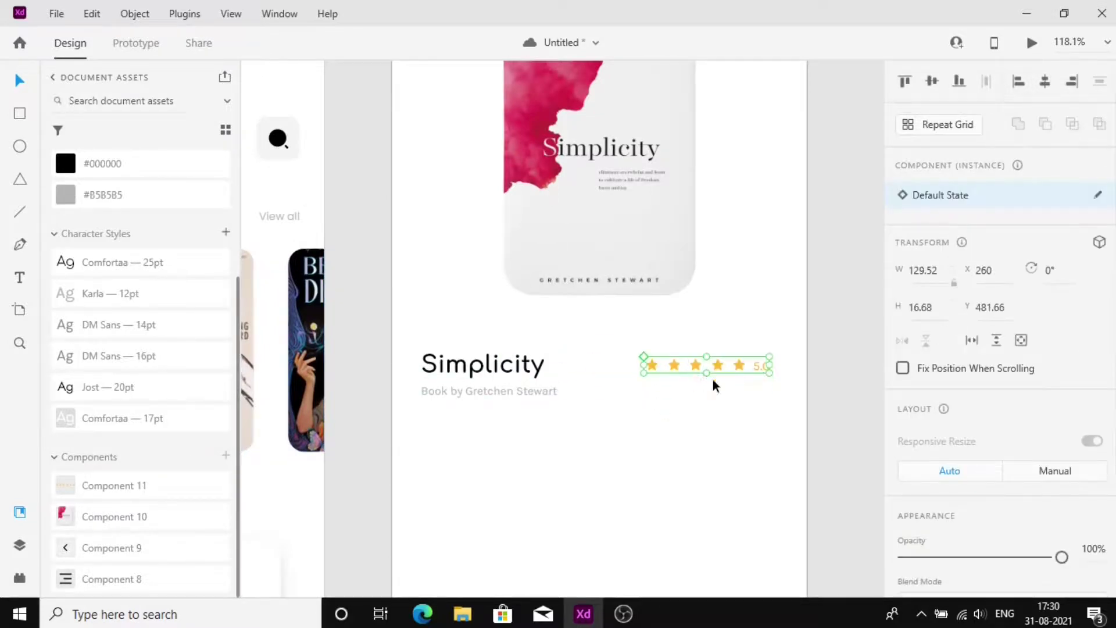
key(Right)
key(Right)
key(Right)
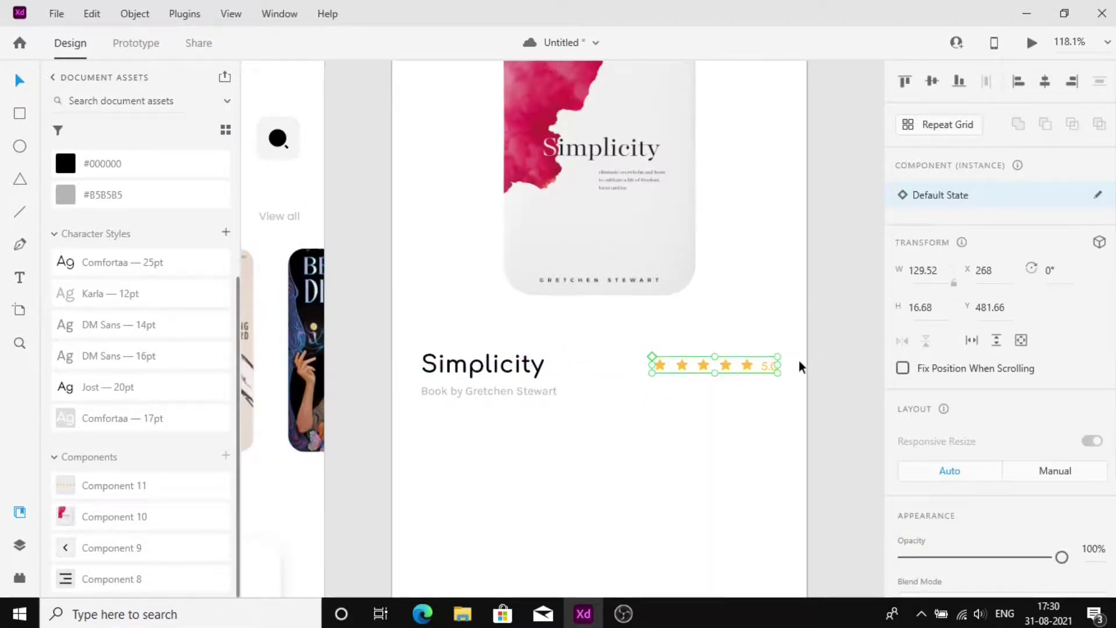
- Duplicate the author line below itself, change its text to "Price" and apply the DM Sans 16pt character style
scroll(519, 380, down, 2)
alt+drag(490, 286, 489, 346)
double_click(504, 357)
text(Price)
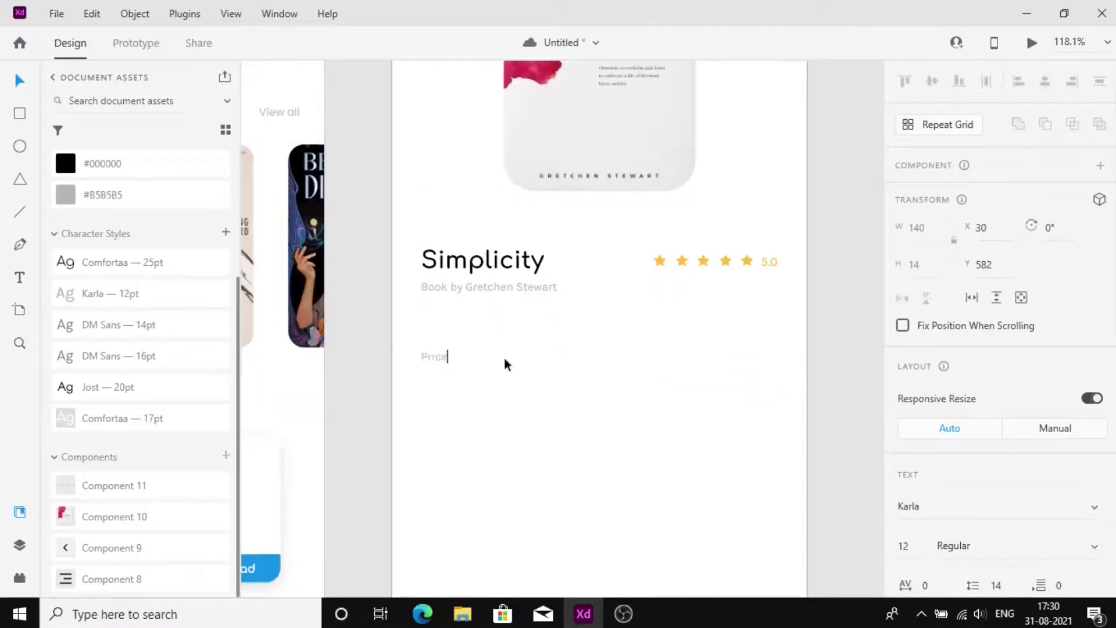
click(145, 355)
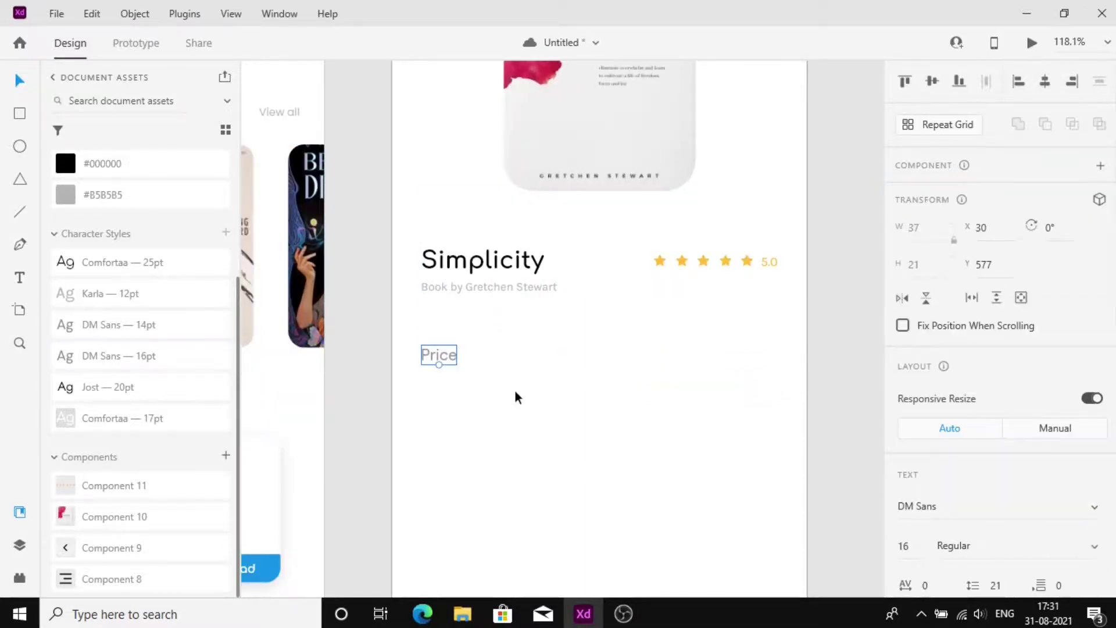
- Nudge the Price label up and duplicate it underneath as the value "7.85 $" in the Jost 20pt character style
key(Up)
key(Up)
key(Up)
key(Up)
key(Up)
key(Up)
key(Up)
key(Up)
key(Up)
drag(431, 343, 435, 371)
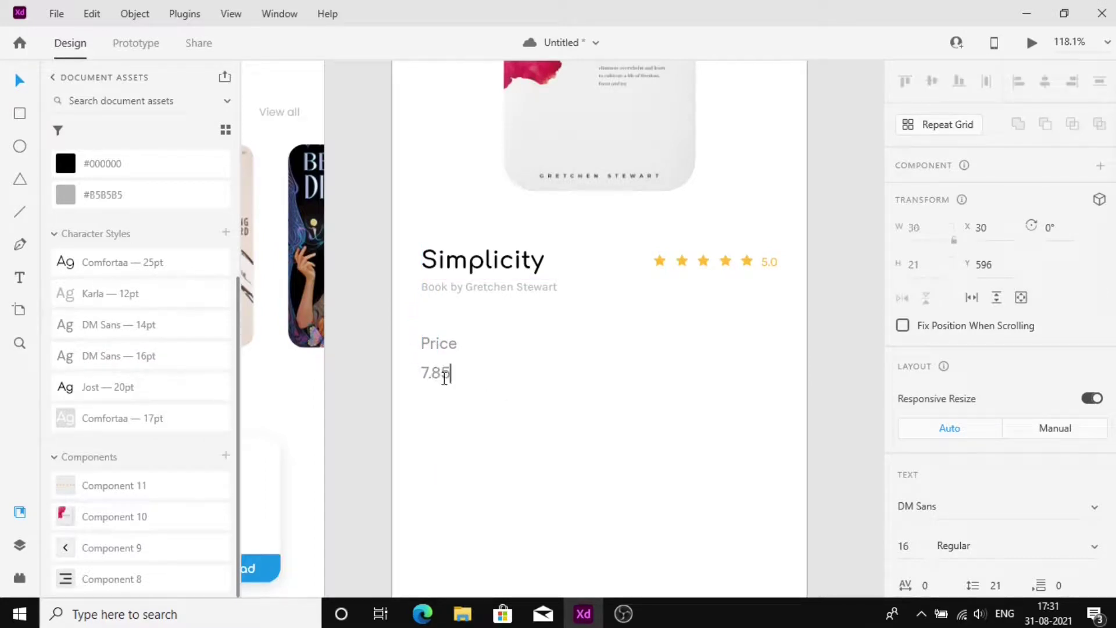
click(193, 385)
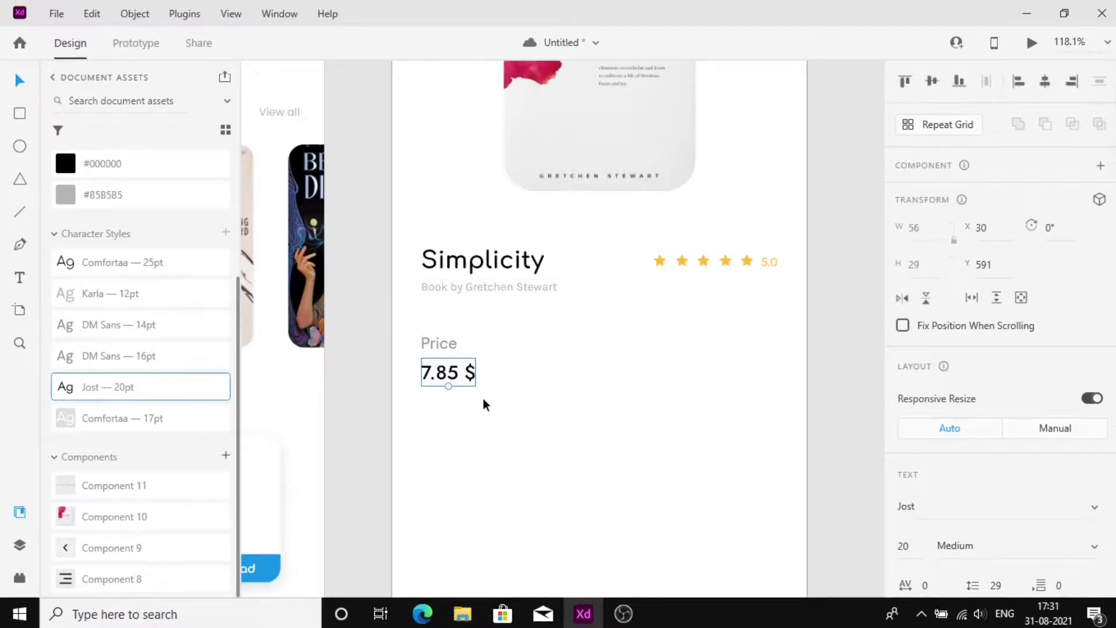
- Duplicate the Price label and value across the row to make three columns, and rename the right column's label "Likes"
shift+click(442, 345)
drag(448, 347, 751, 336)
double_click(751, 340)
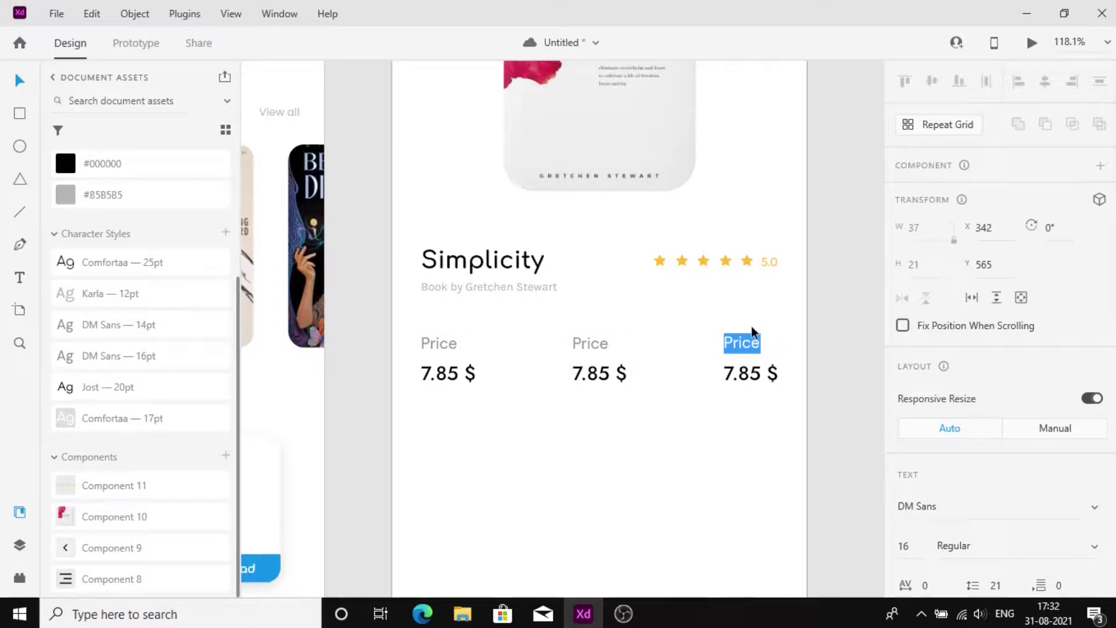
text(Likes)
key(Escape)
- Apply the DM Sans 14pt character style to the Likes label and both Price labels
click(140, 324)
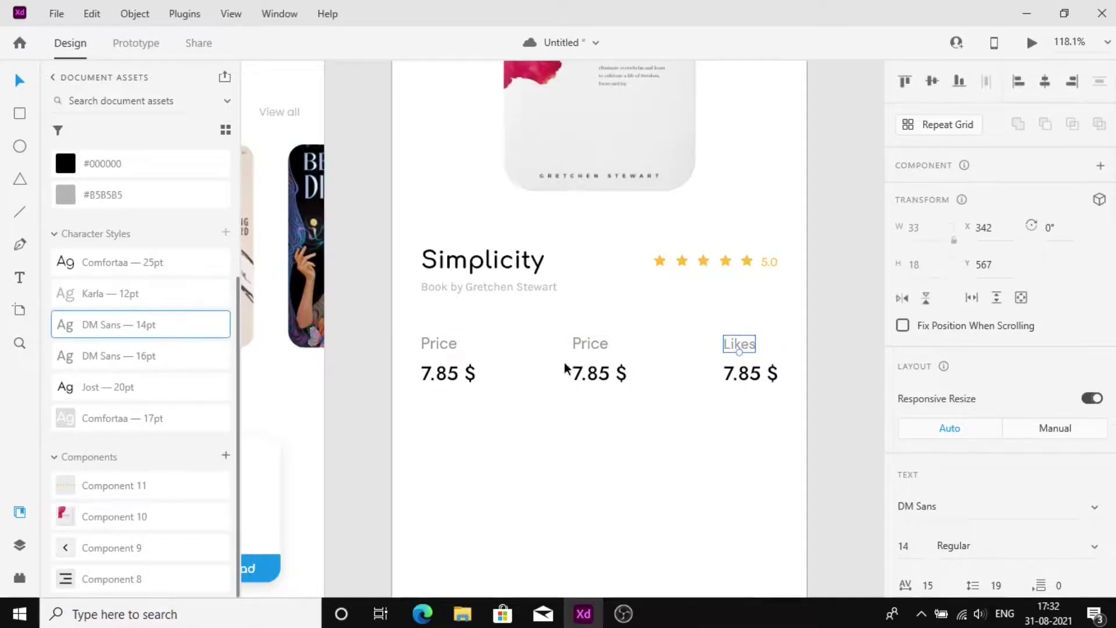
click(589, 344)
shift+click(447, 345)
click(140, 325)
click(681, 481)
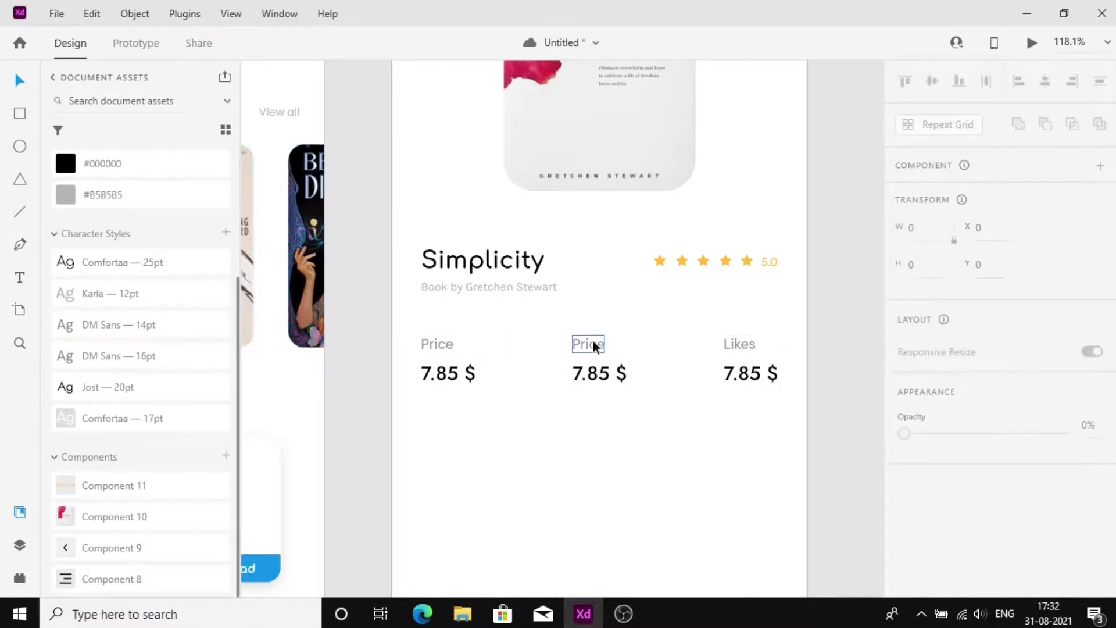
- Change the middle column's label to "Review" and its value to "2,589"
double_click(593, 344)
text(evi)
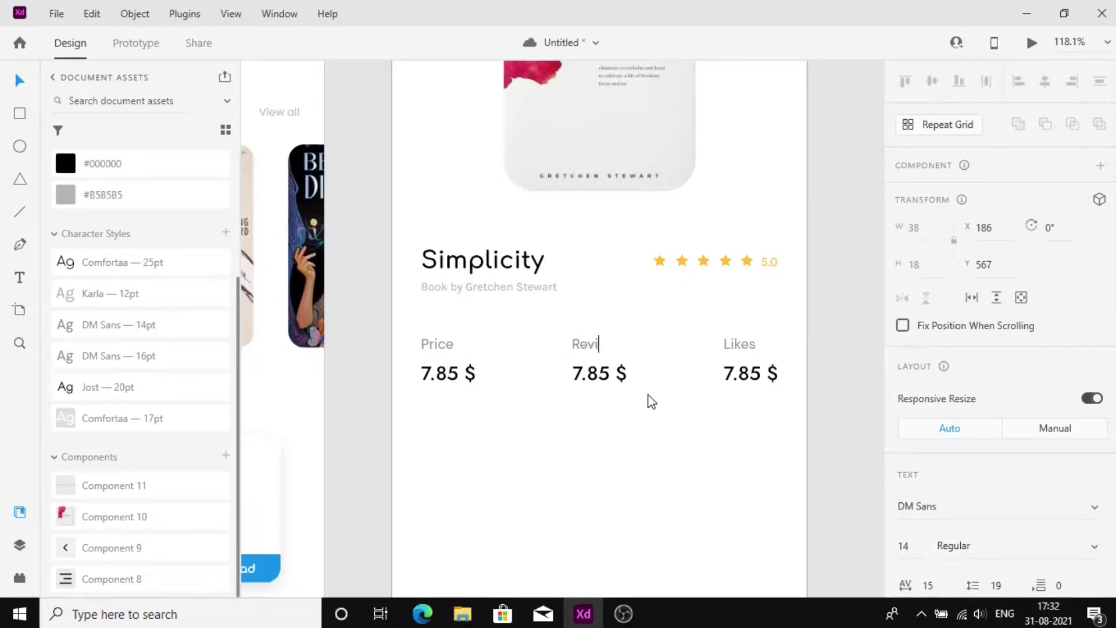
text(eview)
key(Escape)
double_click(608, 382)
text(2,589)
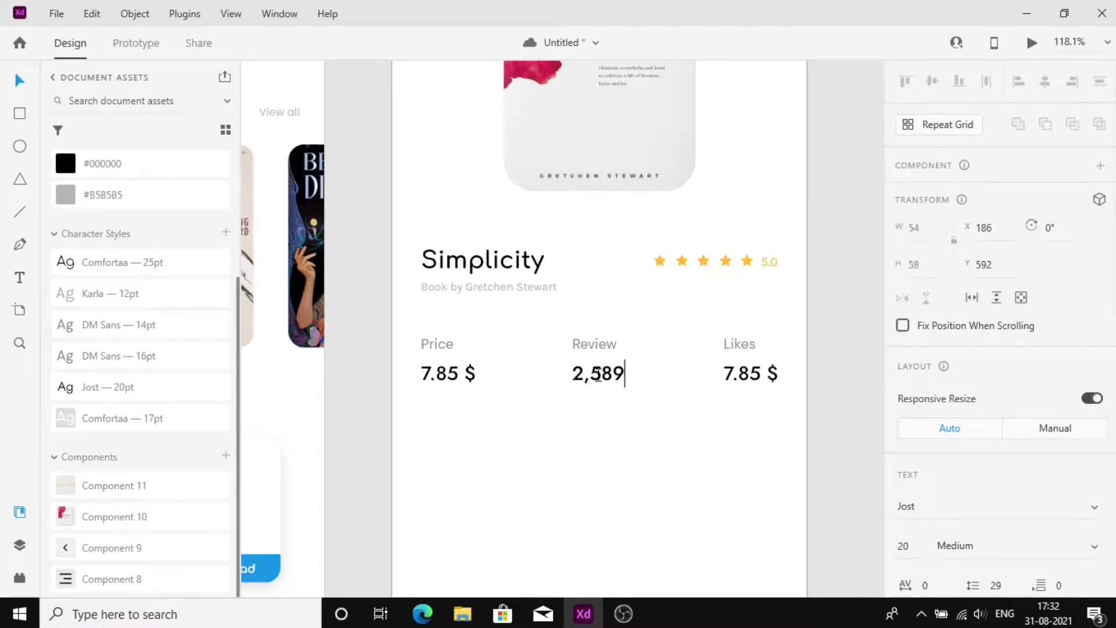
- Set the Likes value to "1,154" and nudge the Likes column right toward the artboard's margin
double_click(756, 372)
text(1,)
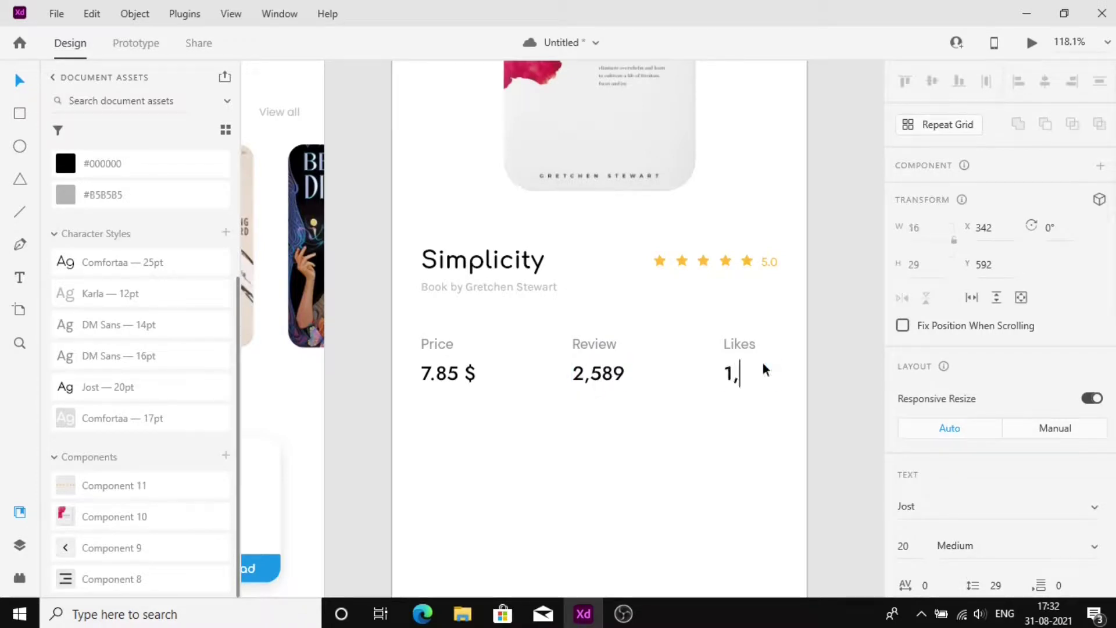
key(Escape)
shift+click(739, 344)
key(Right)
key(Right)
key(Right)
key(Right)
key(Right)
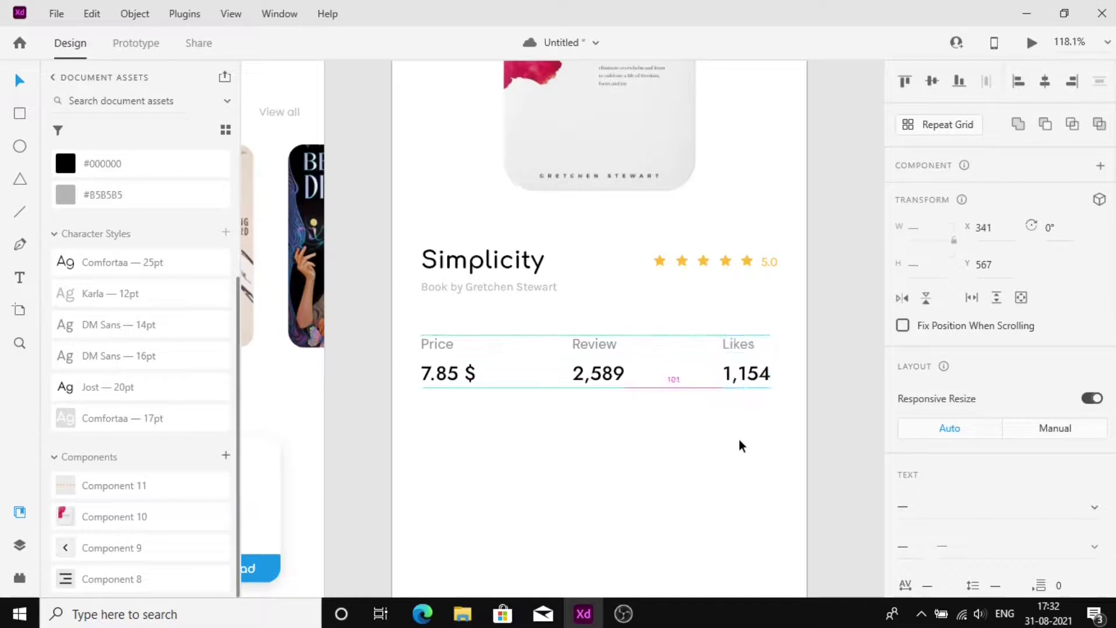
key(Right)
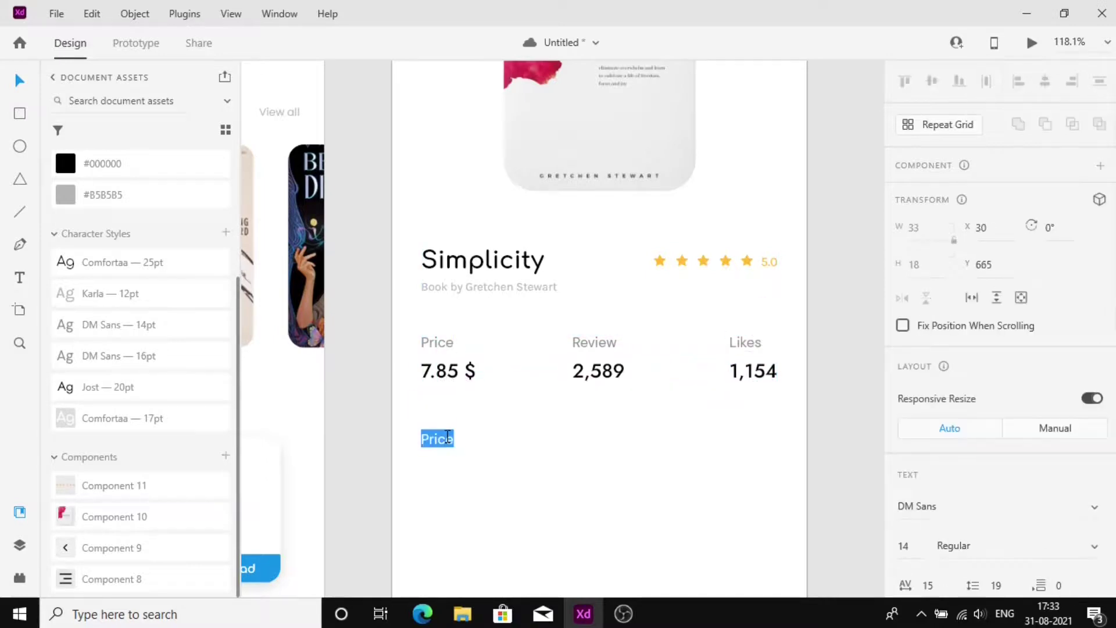
- Turn the Price label copy below the price row into "About book" in the DM Sans 16pt character style
key(Escape)
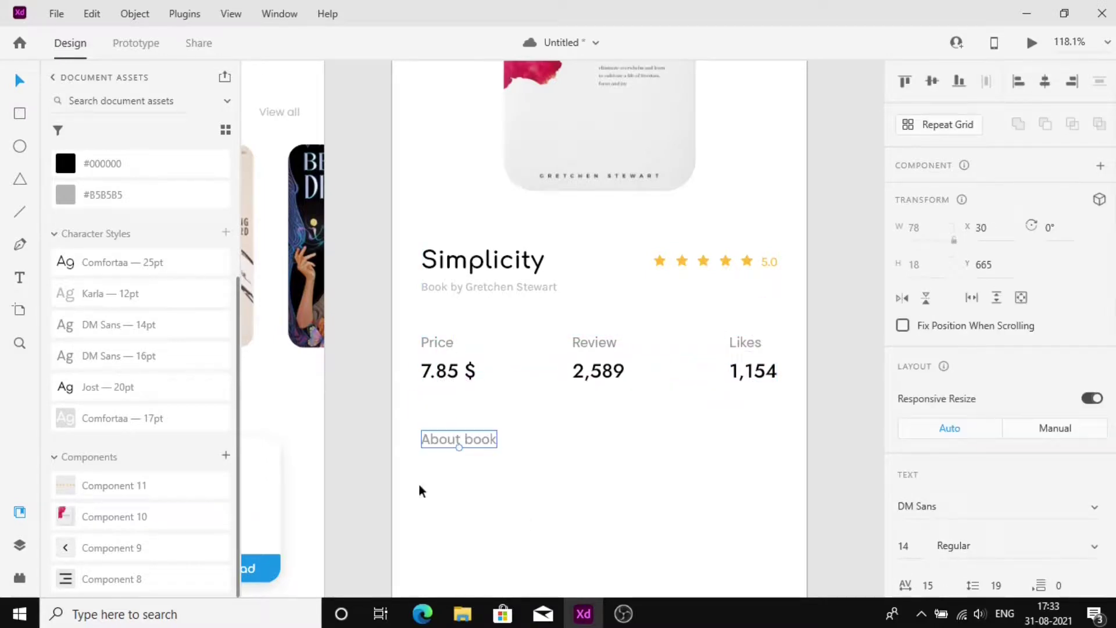
click(119, 356)
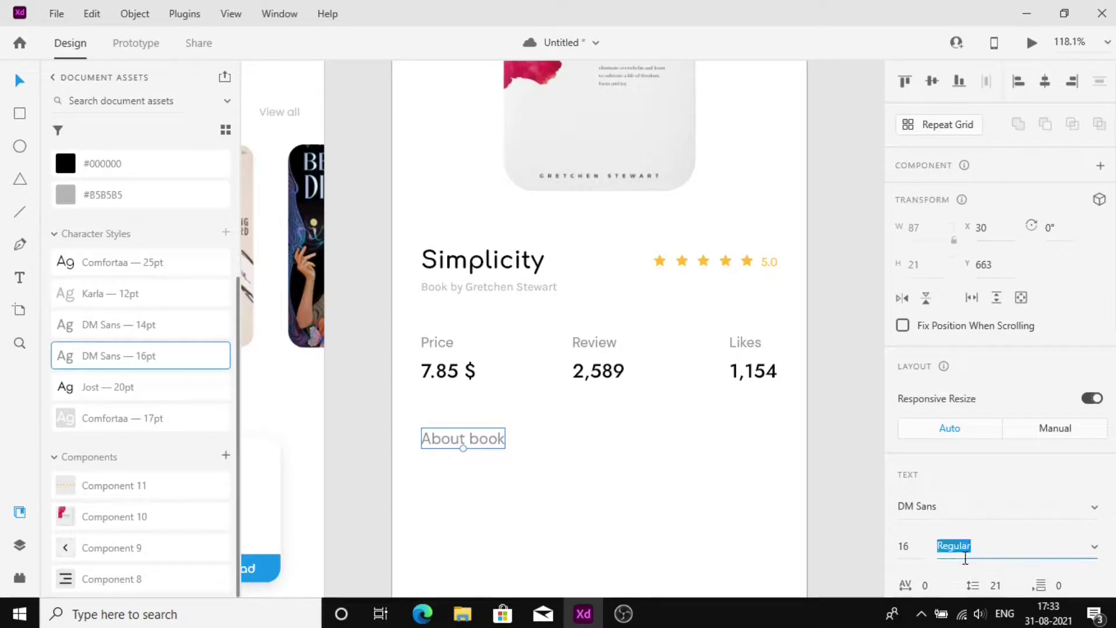
- Apply the DM Sans 14pt character style to the "About book" label and set its weight to Medium
key(Down)
click(510, 438)
click(496, 442)
click(155, 323)
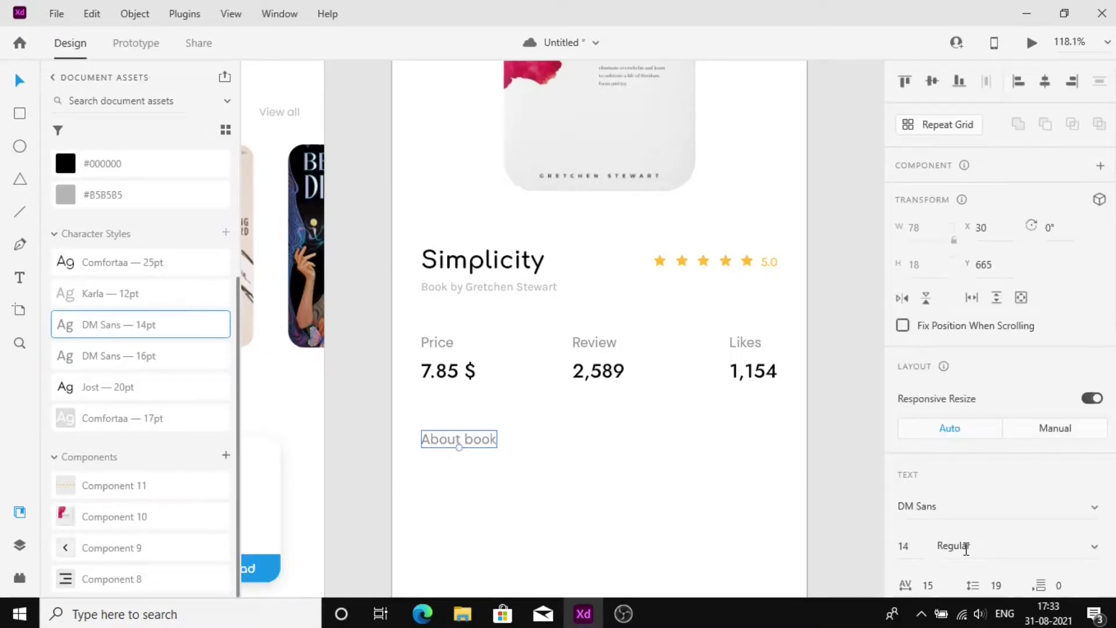
click(966, 548)
key(Down)
key(alt)
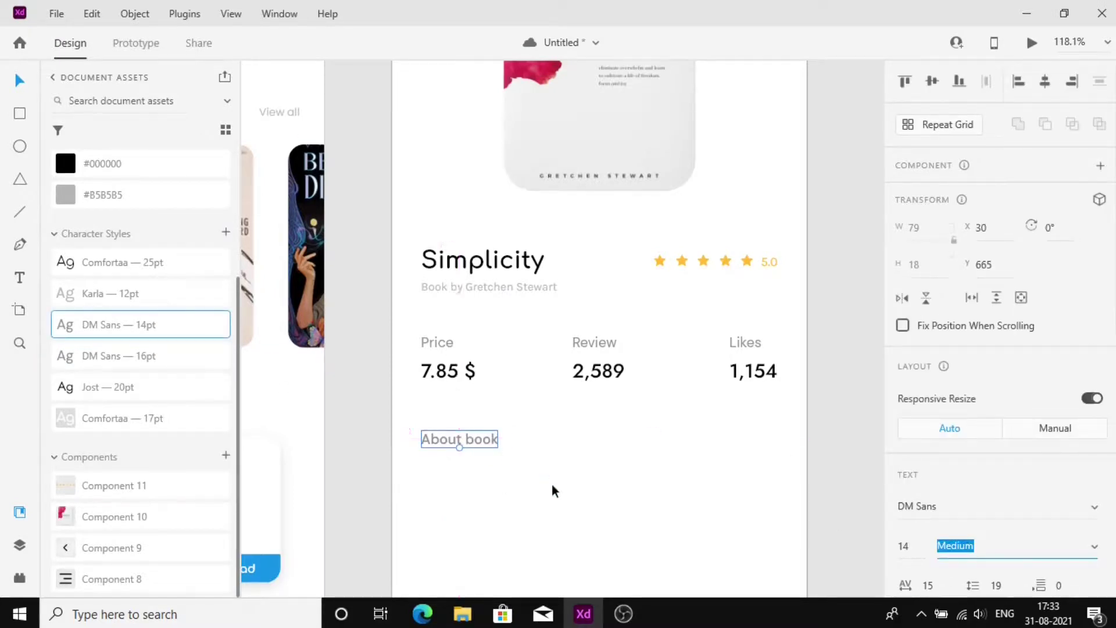
- Nudge the "About book" label slightly up toward the price row and place the Simplicity description paragraph below it
click(553, 484)
click(481, 441)
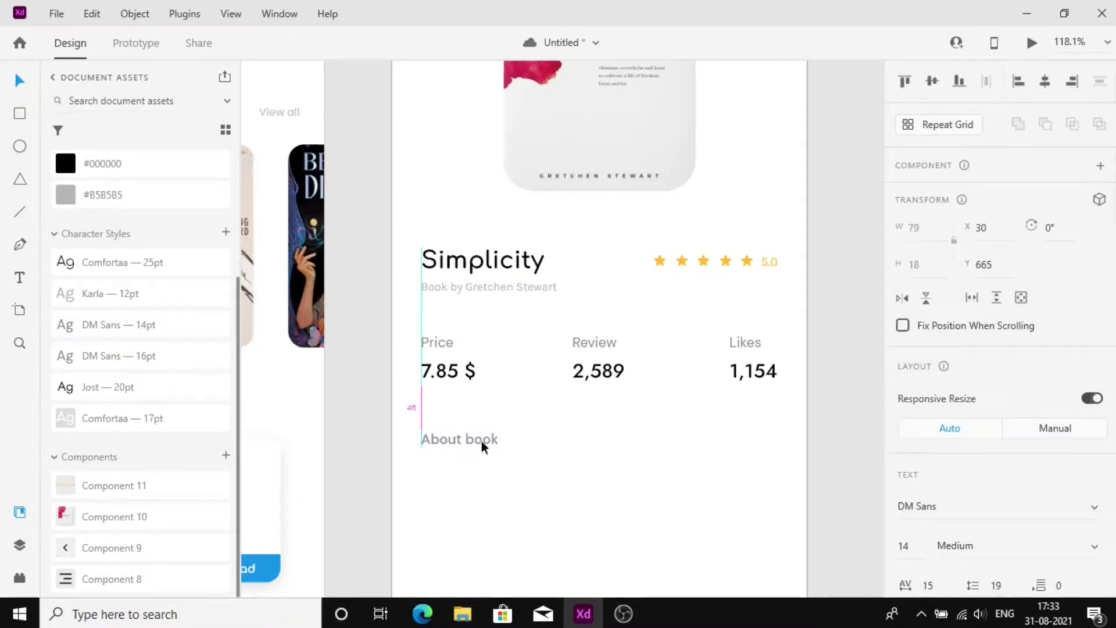
key(Up)
key(Up)
key(Up)
key(Up)
scroll(476, 435, down, 2)
click(477, 435)
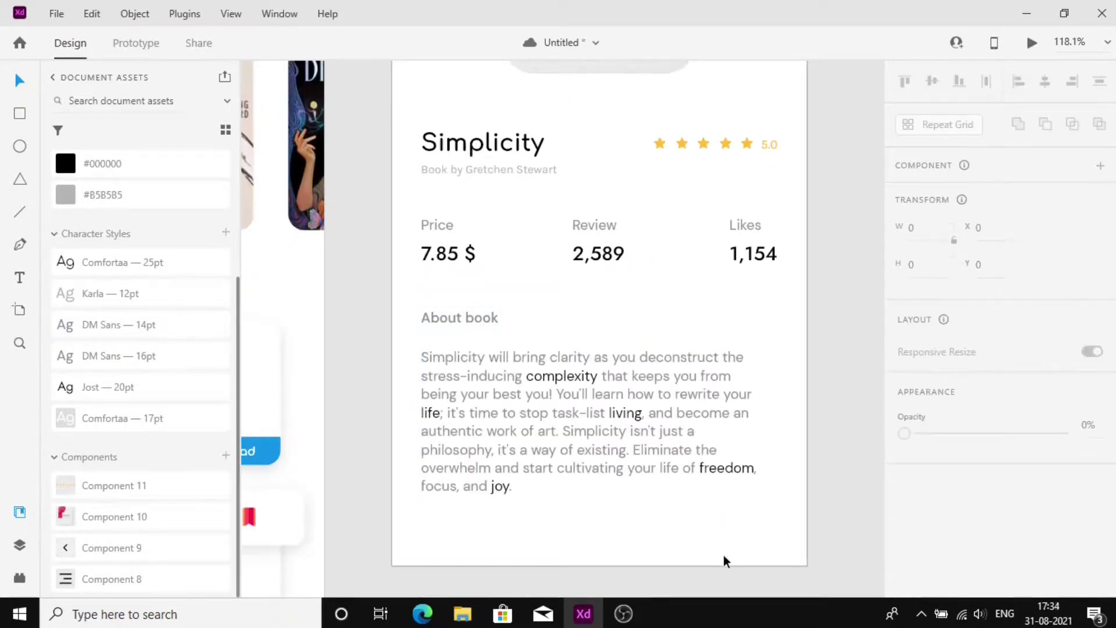
- Draw a button rectangle about 50 high in artboard 02's bottom-right corner, with corner radii 25 at top-left and 5 at bottom-left
key(r)
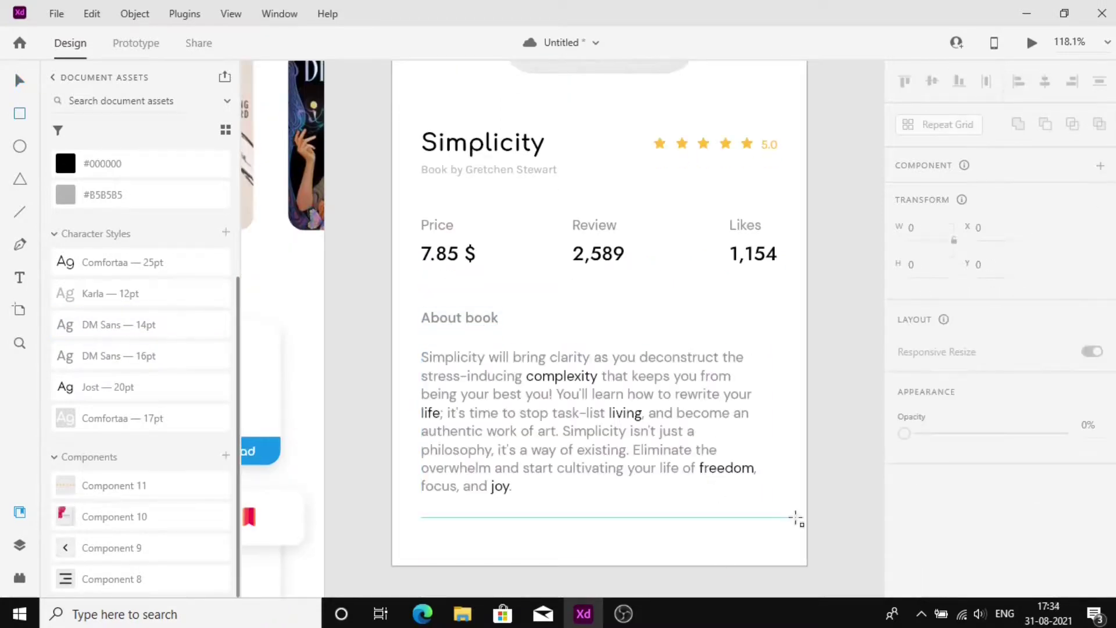
drag(807, 566, 665, 518)
scroll(956, 459, down, 6)
click(972, 155)
text(2)
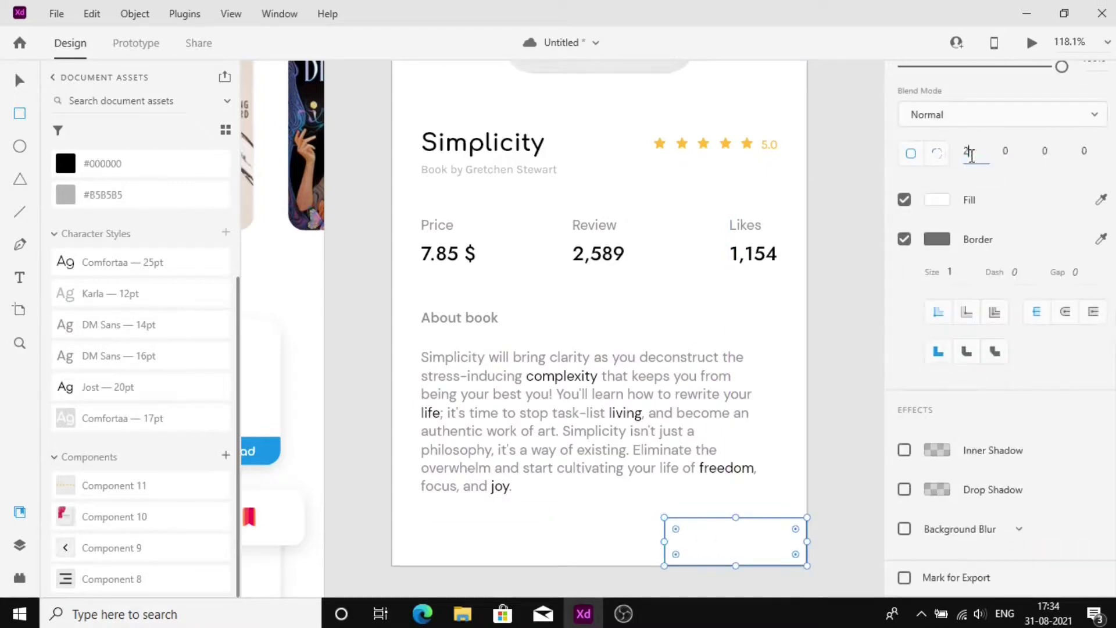
text(5)
key(Return)
text(5)
key(Return)
- Fill the button rectangle with the #1492E6 colour and remove its border
scroll(180, 279, up, 4)
click(178, 324)
key(v)
scroll(899, 302, up, 2)
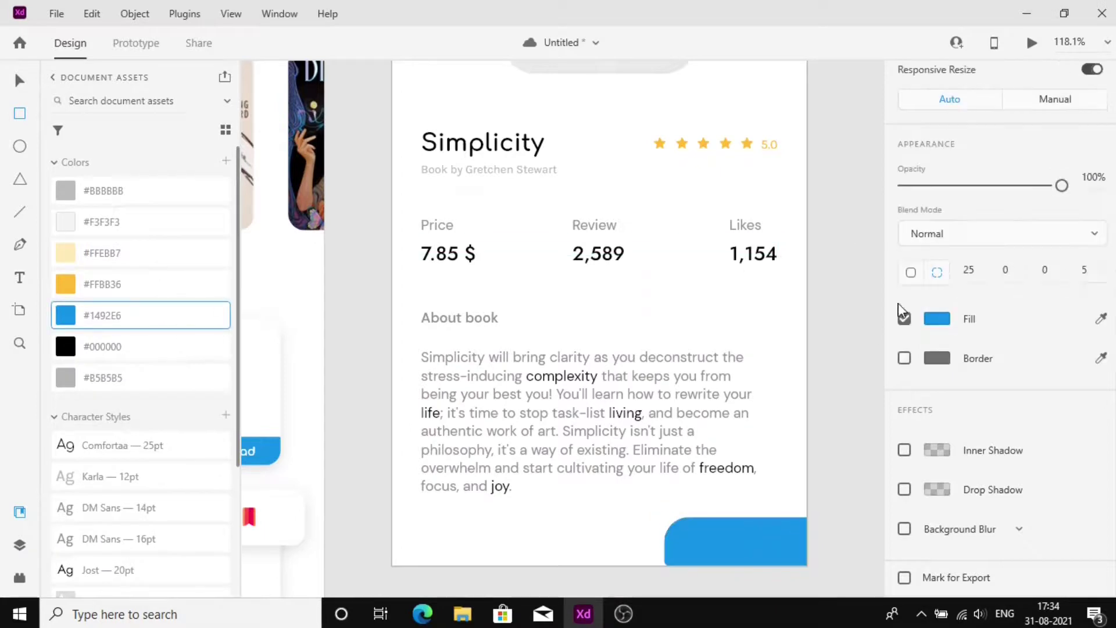
- Set the blue button rectangle's width to 154
scroll(787, 446, down, 1)
scroll(926, 232, up, 5)
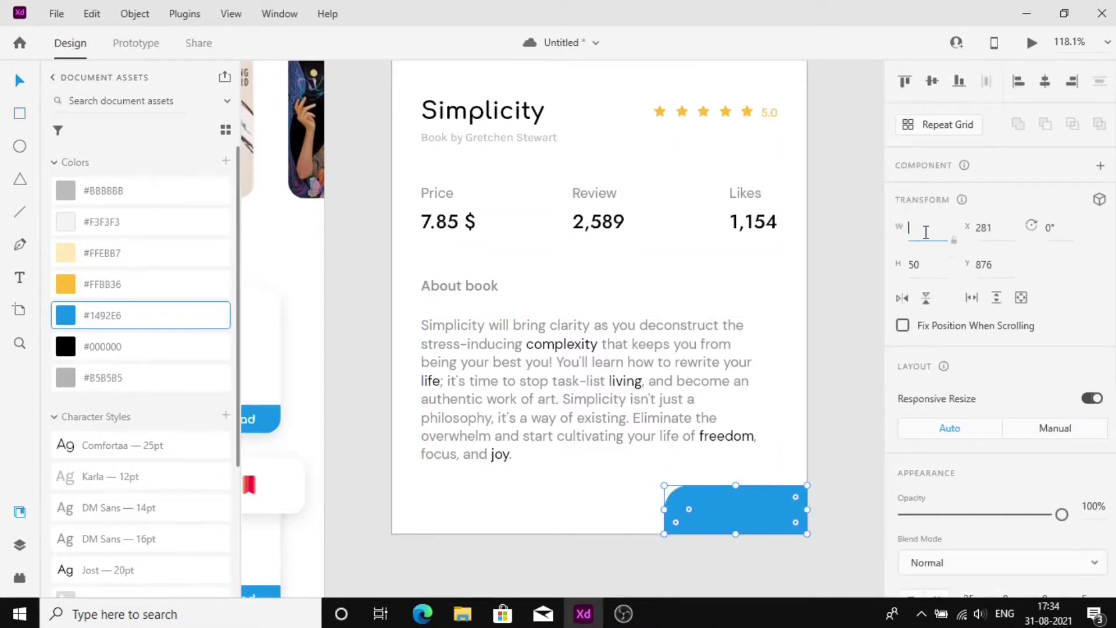
text(154)
key(Return)
double_click(914, 265)
text(57)
key(Return)
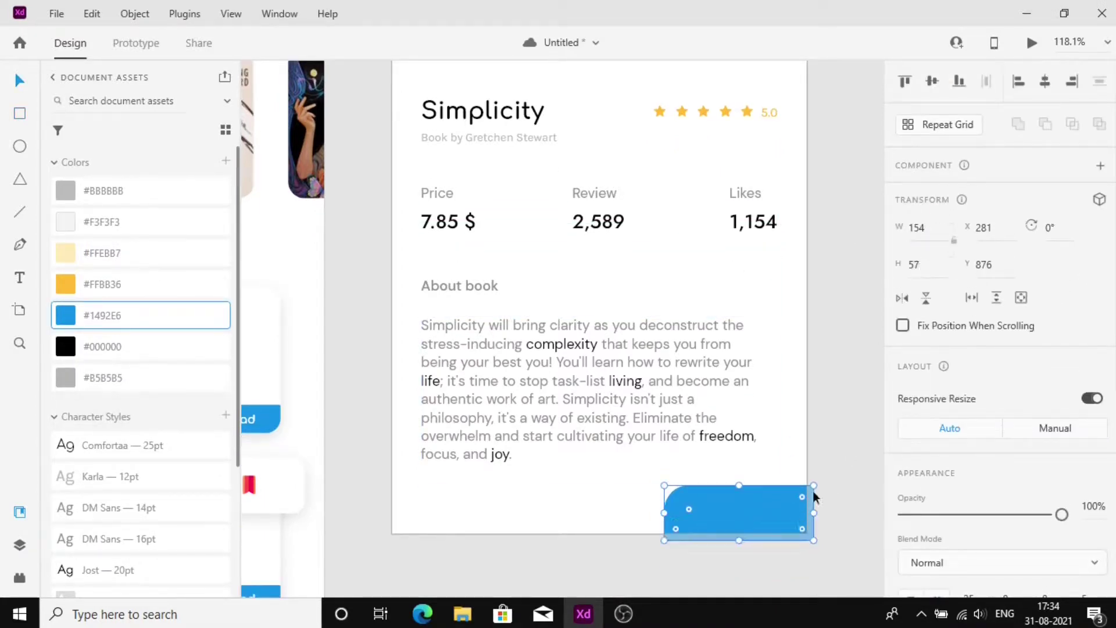
mouse_move(762, 490)
mouse_down()
mouse_move(755, 483)
mouse_move(761, 506)
mouse_up()
key(ctrl+z)
key(ctrl+z)
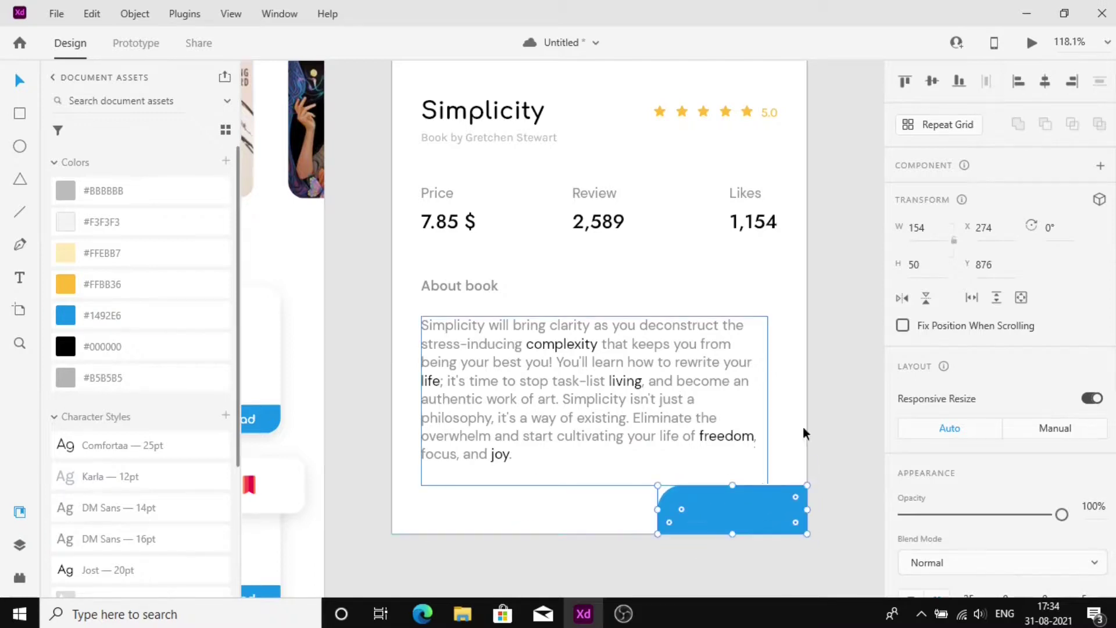
- Set the blue button's height to 54 so it sits flush in the artboard's bottom-right corner
double_click(914, 264)
text(54)
key(Return)
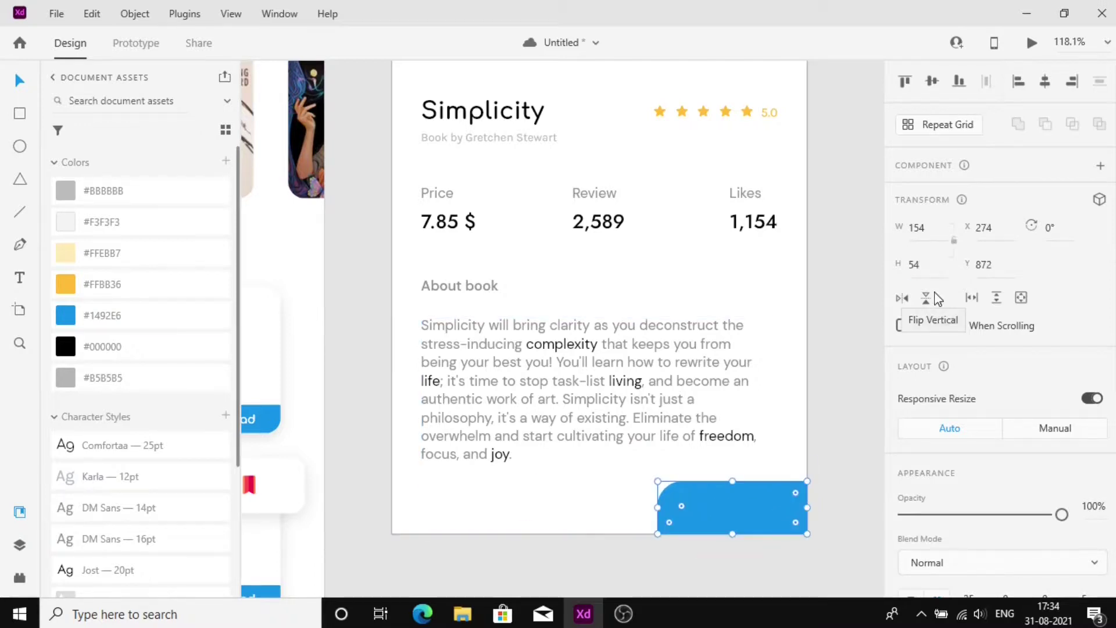
- Add the text "Read" on the blue button in the Comfortaa 17pt character style
key(t)
click(683, 505)
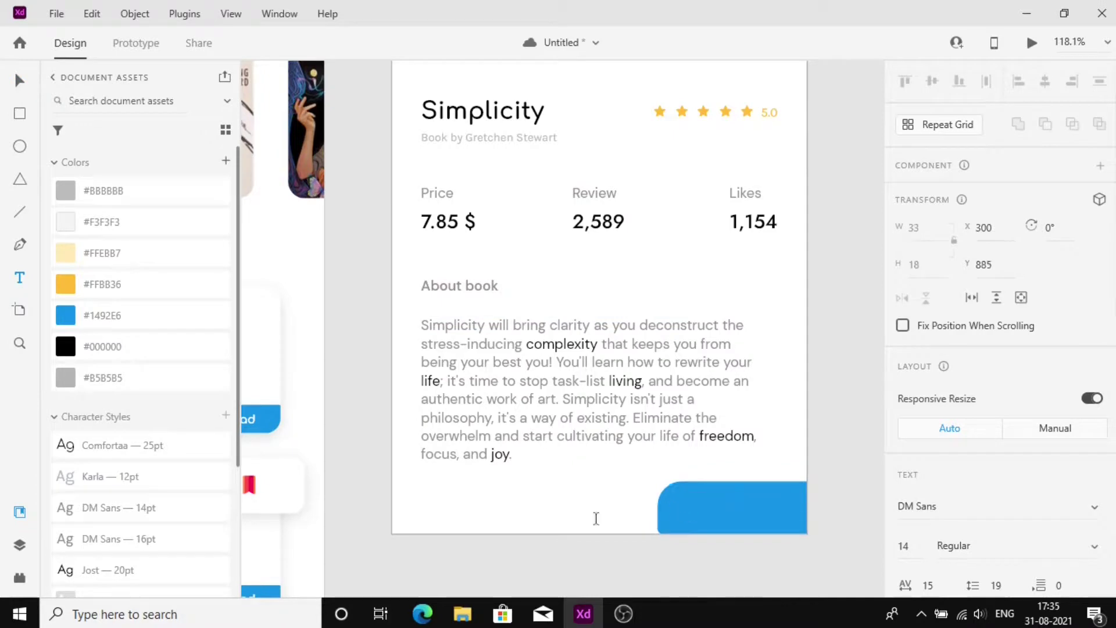
scroll(162, 586, down, 3)
click(145, 418)
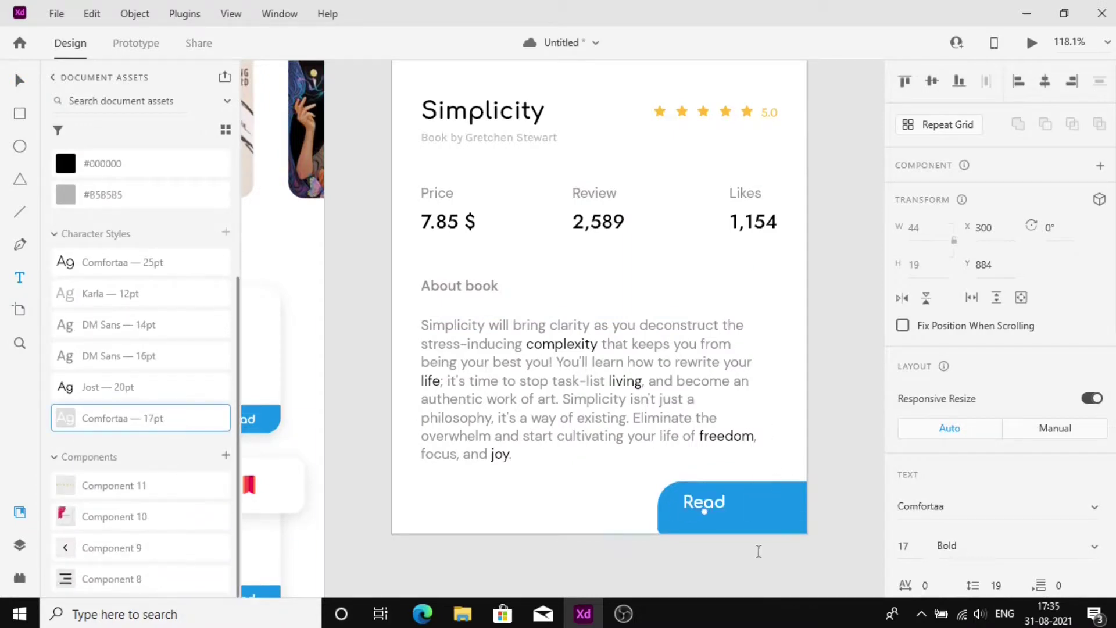
- Centre the "Read" text vertically and horizontally on the blue button
key(Escape)
shift+click(775, 515)
click(932, 80)
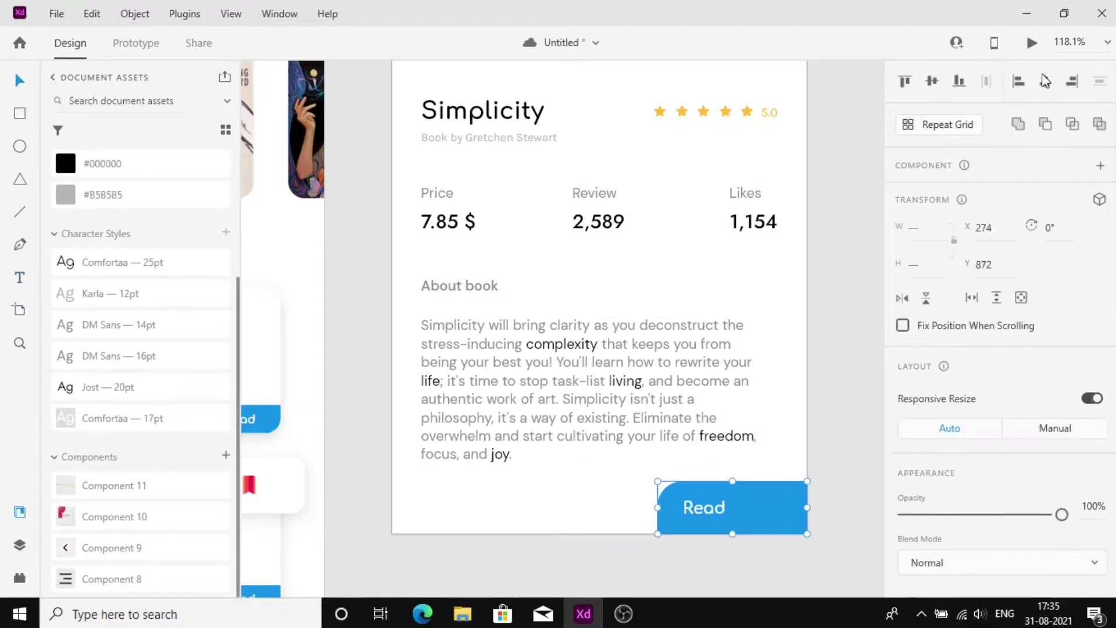
click(642, 524)
- Copy the Trending scroll group from artboard 01 and paste it into artboard 02
key(ctrl+0)
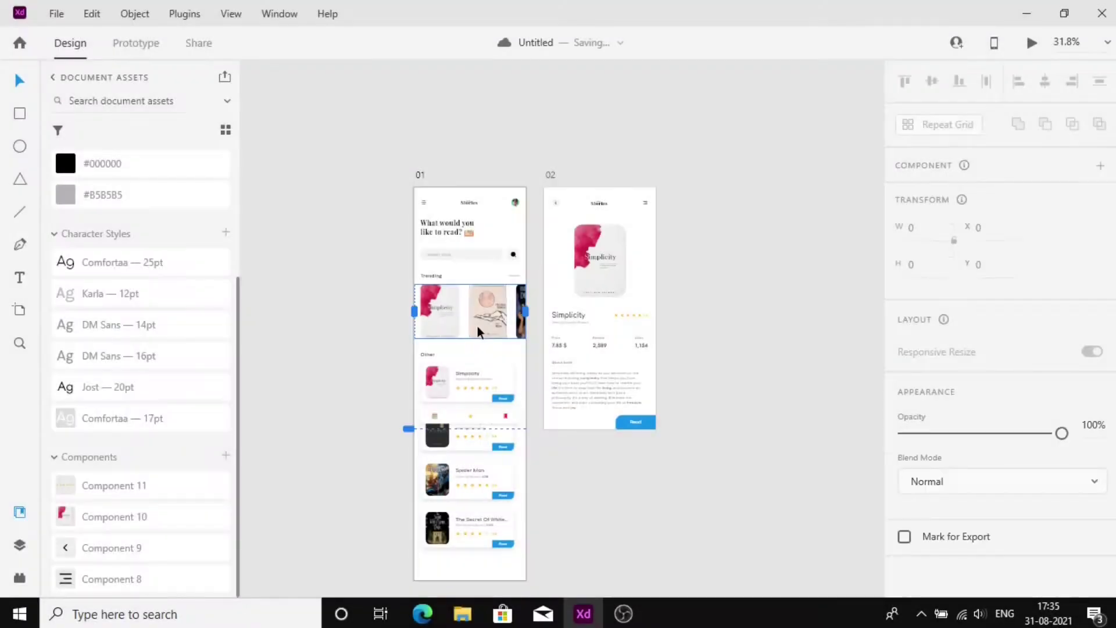
right_click(478, 311)
click(587, 41)
right_click(644, 256)
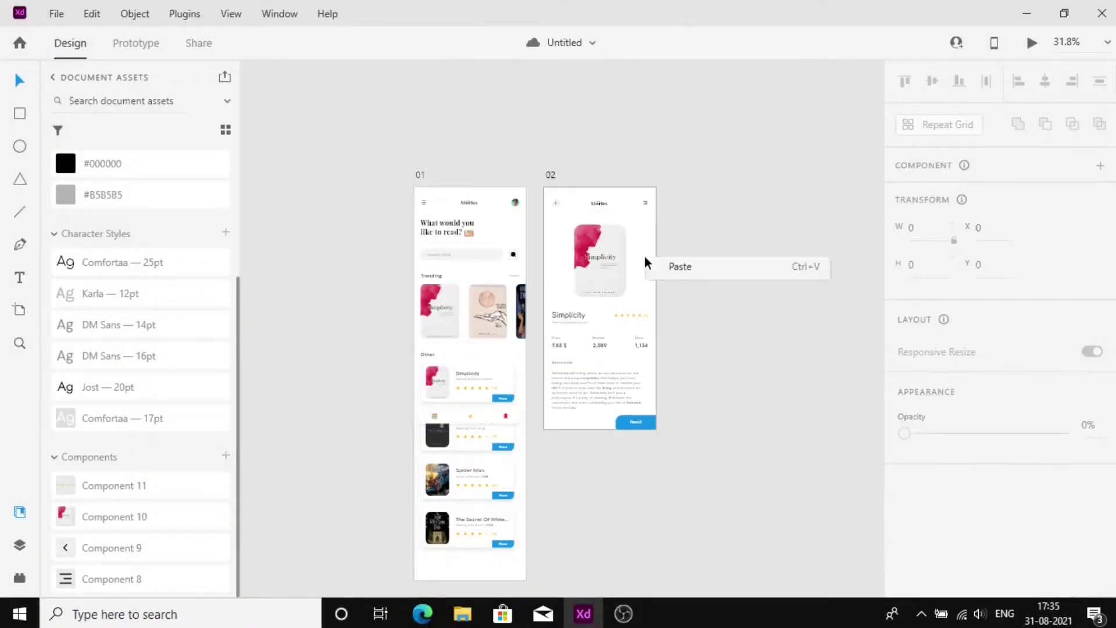
click(680, 266)
- Place the pasted Trending group in a widened gap between the two artboards and set its opacity to 0%
drag(609, 323, 623, 306)
key(Right)
key(Right)
key(Right)
key(0)
key(0)
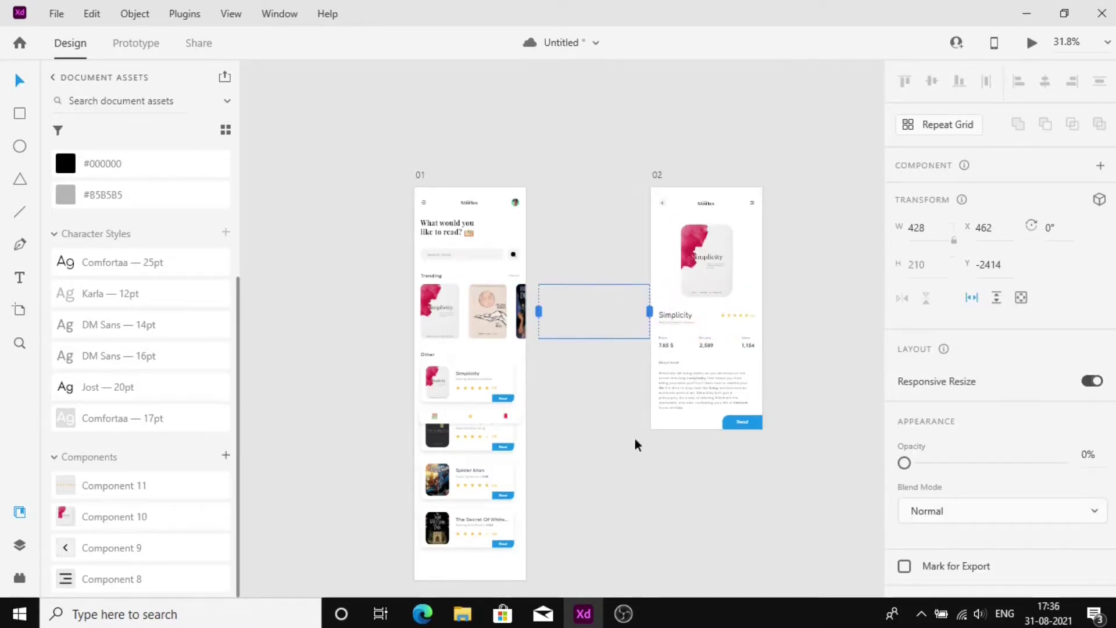
key(Right)
click(635, 438)
- Copy artboard 01's bottom navigation bar into artboard 02, move it just below the artboard's bottom edge and make it invisible
scroll(635, 438, right, 1)
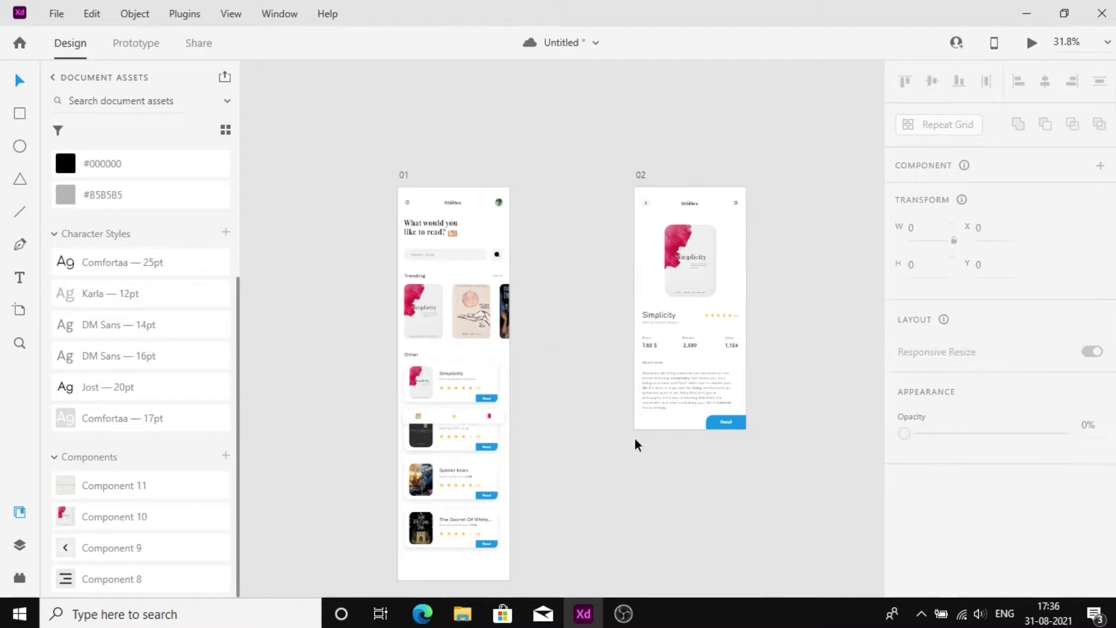
scroll(408, 368, up, 2)
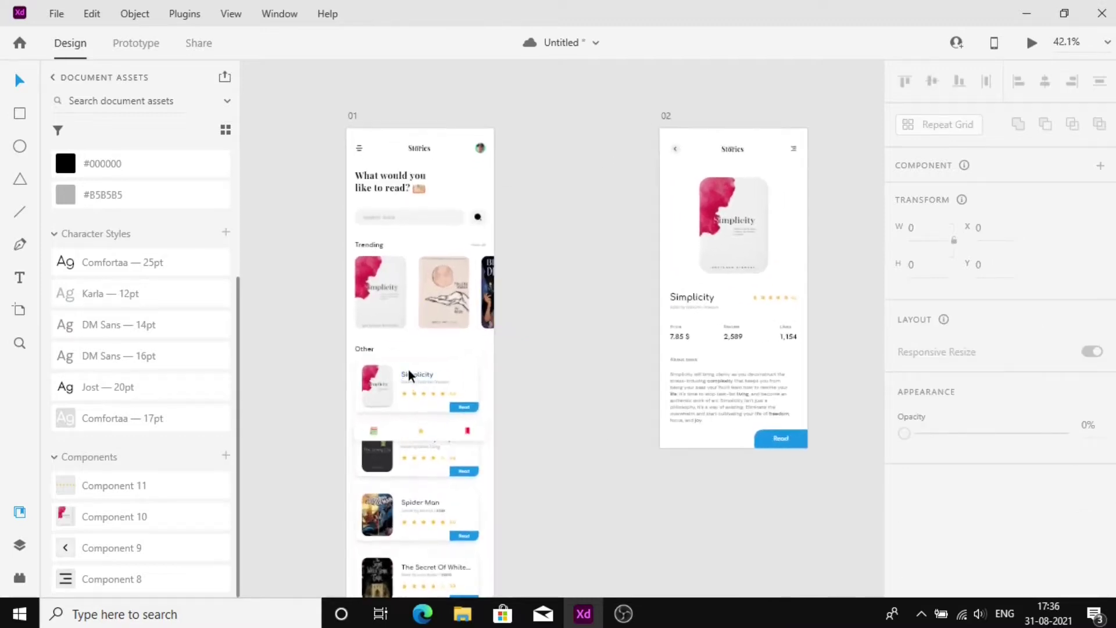
click(383, 428)
click(776, 368)
click(742, 430)
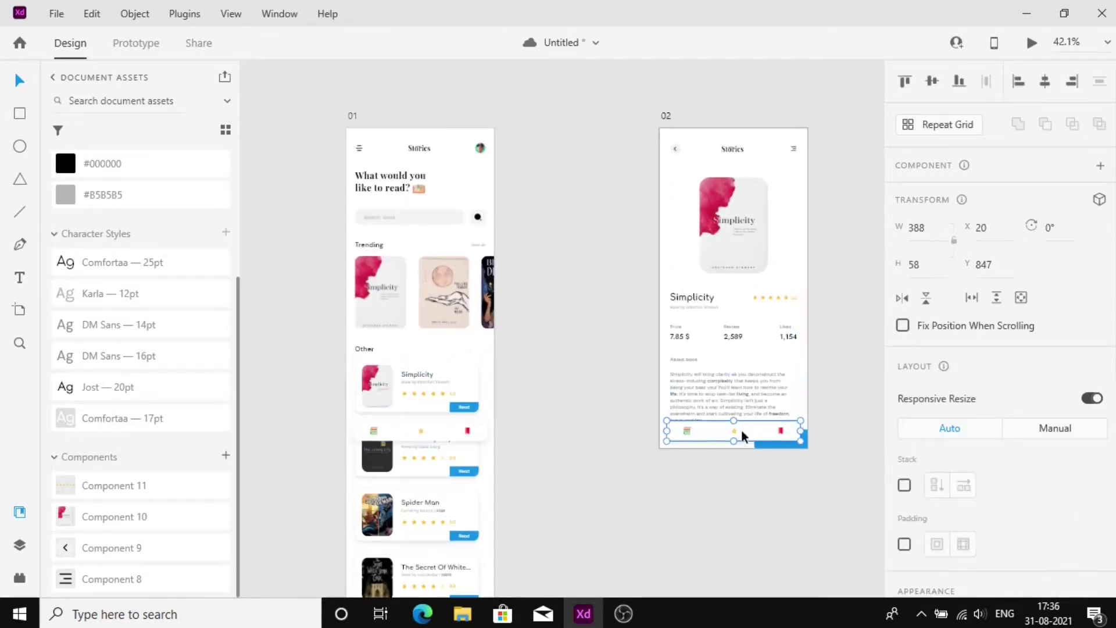
drag(741, 431, 747, 459)
click(754, 496)
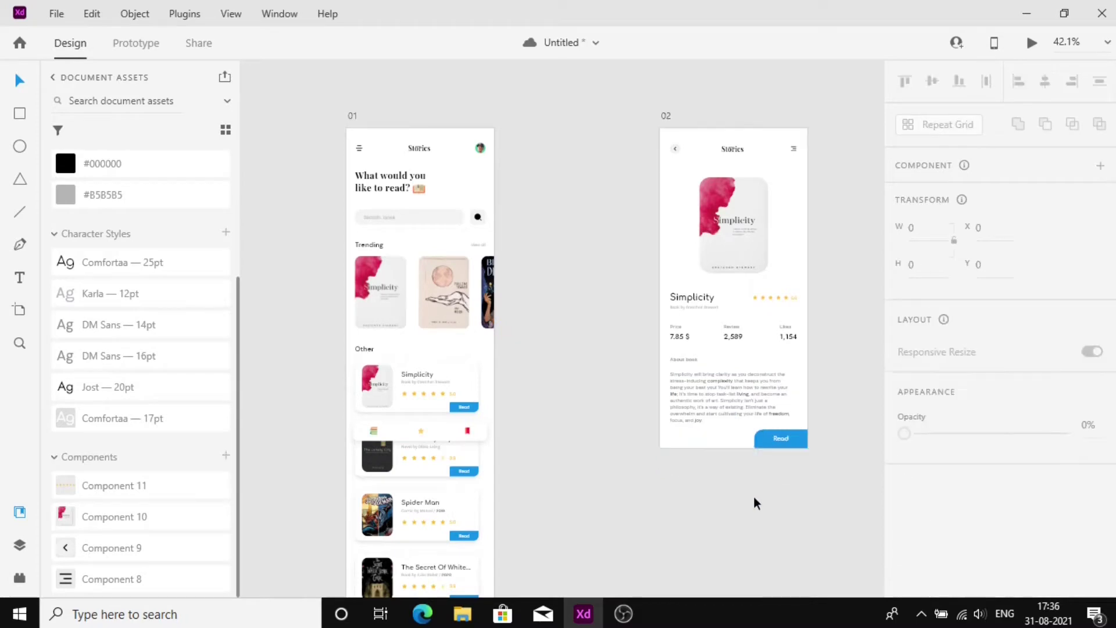
- Copy the Other book cards from artboard 01 into artboard 02, move them down to its bottom edge and make them invisible
drag(337, 355, 508, 496)
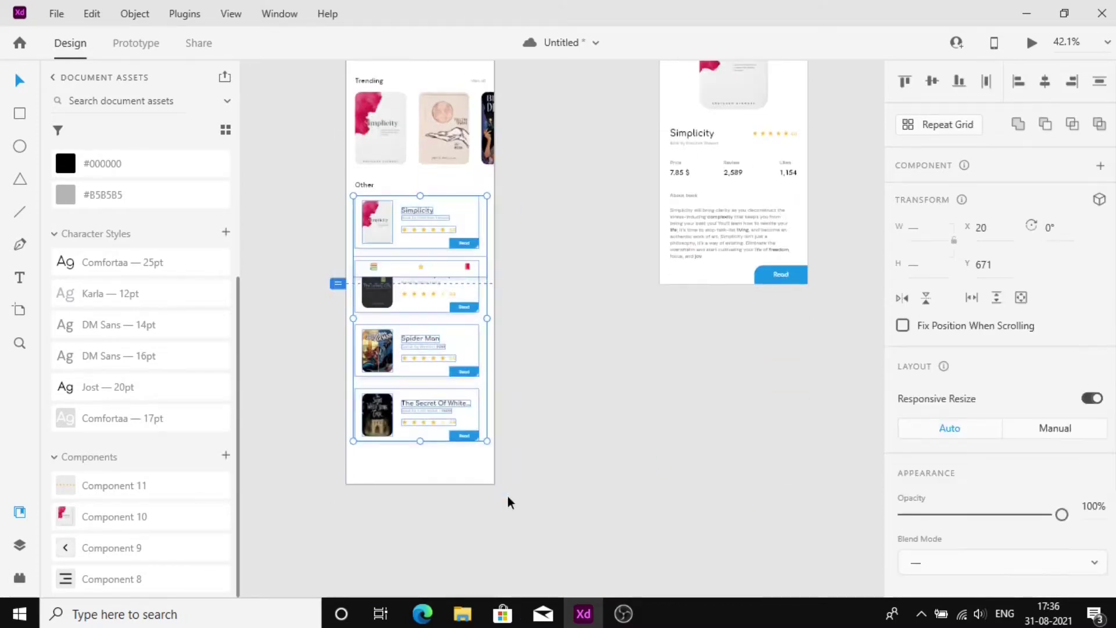
key(ctrl+c)
click(793, 192)
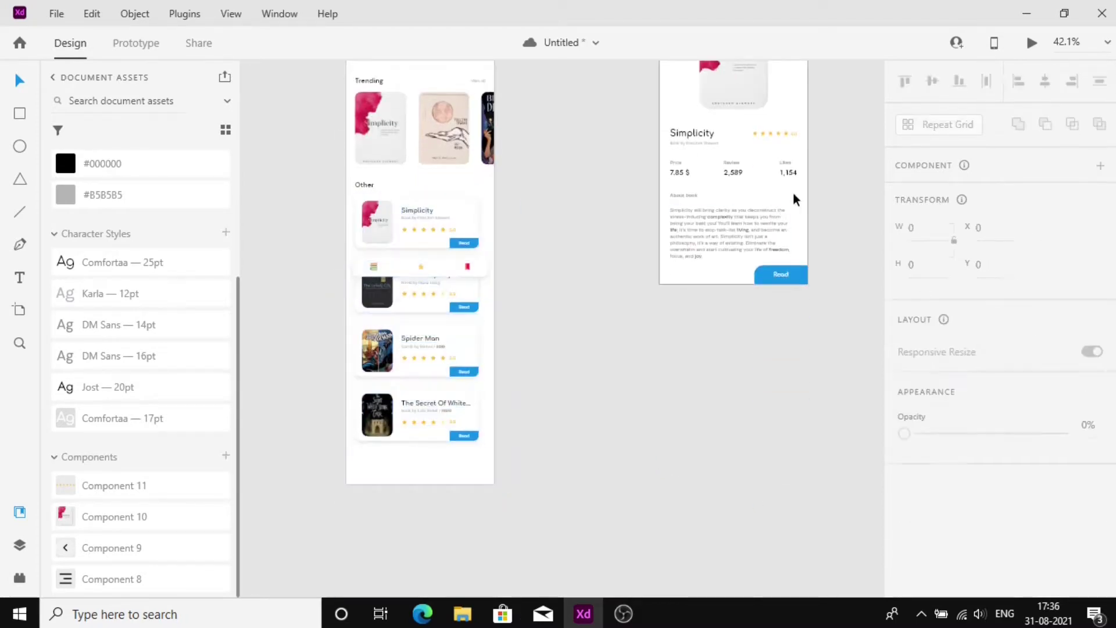
key(ctrl+v)
drag(758, 243, 773, 320)
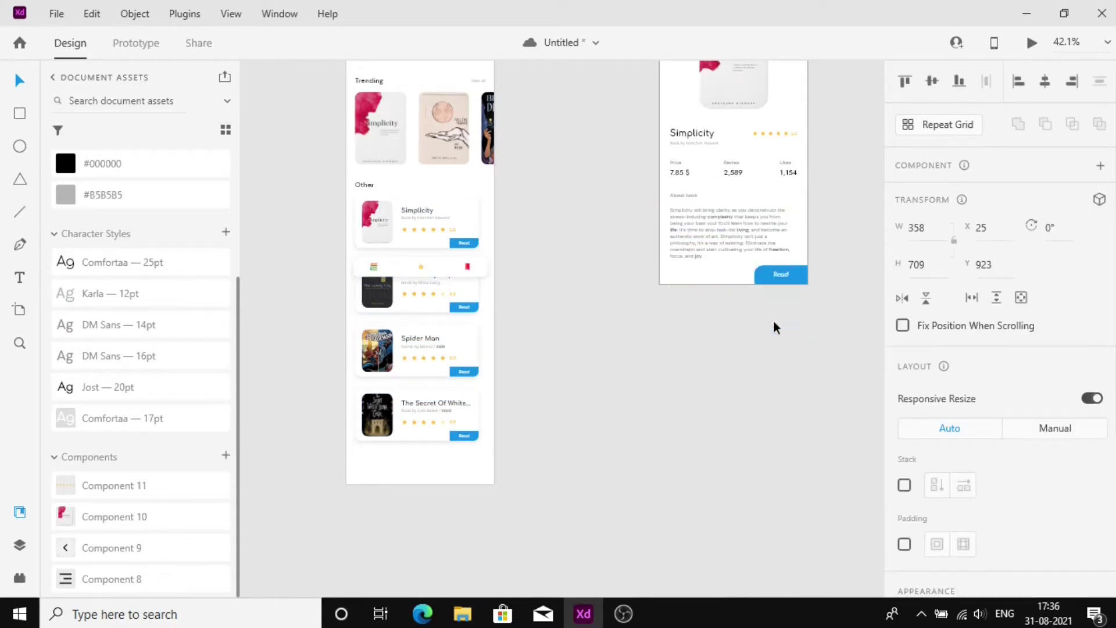
- Copy the "What would you like to read?" heading and search bar from artboard 01 and paste them into artboard 02
scroll(583, 205, up, 3)
scroll(583, 205, up, 4)
drag(336, 297, 503, 397)
drag(340, 306, 331, 349)
key(ctrl+c)
click(778, 338)
key(ctrl+v)
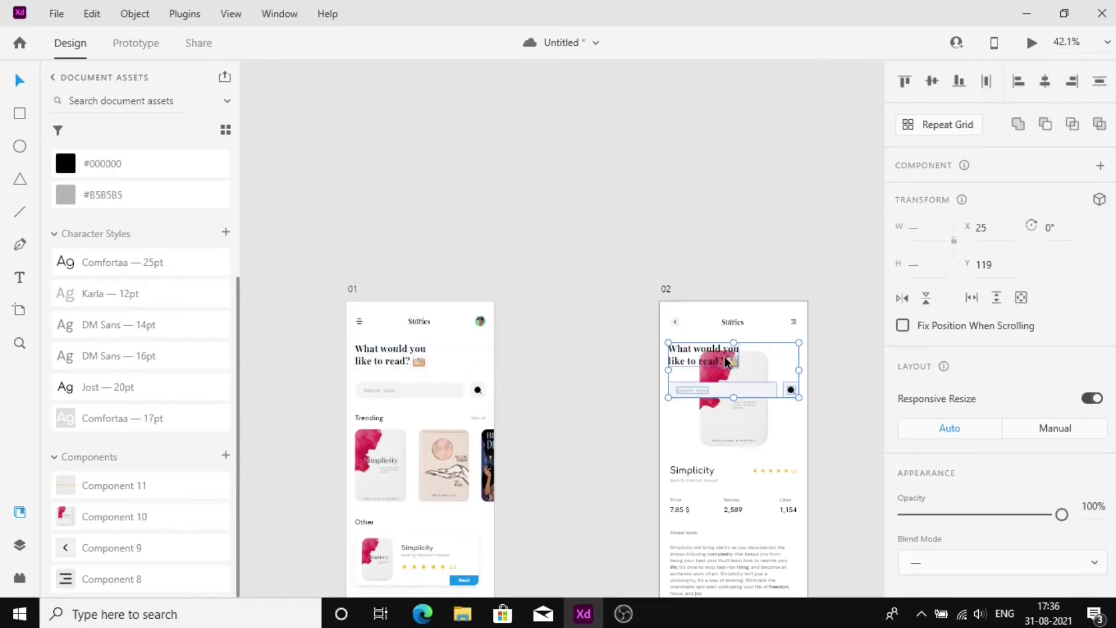
- Move the pasted heading and search bar above artboard 02, set their opacity to 0% and nudge them down toward the artboard
drag(725, 356, 725, 227)
key(0)
key(0)
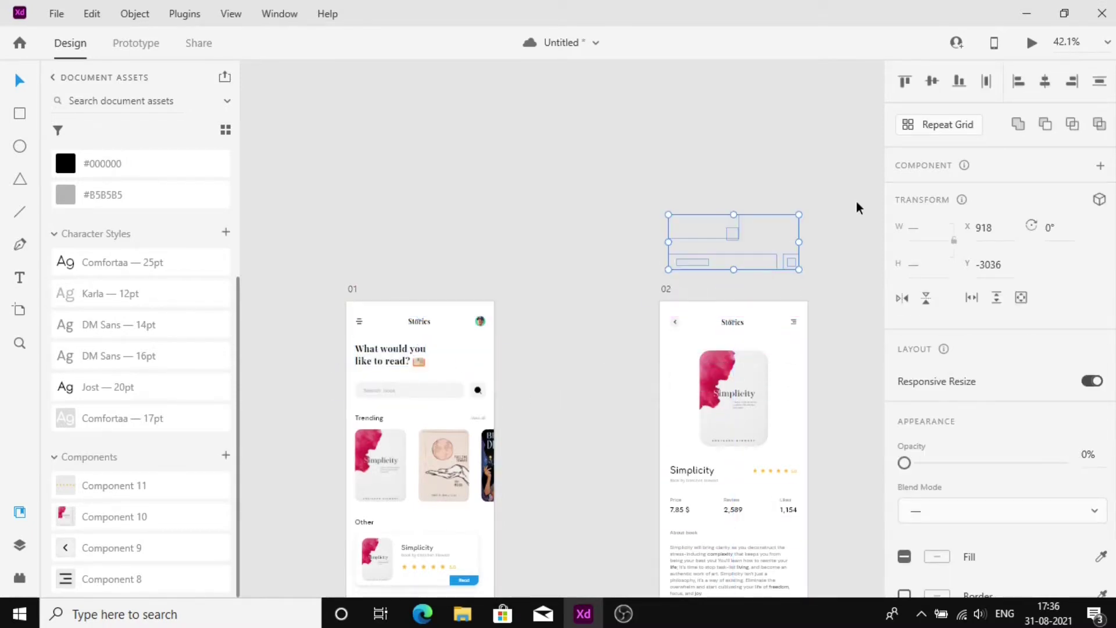
key(Down)
key(Down)
key(Down)
key(Down)
key(Down)
key(Down)
key(Down)
key(Down)
key(Down)
key(Down)
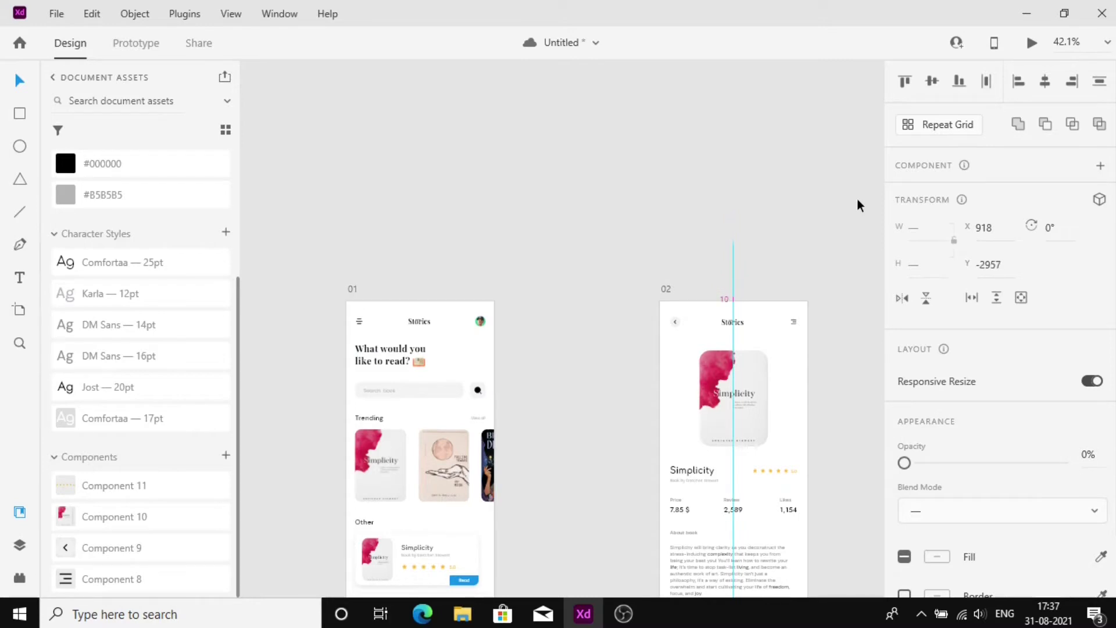
- In Prototype mode, link the Simplicity card's Read button to artboard 02 with a Tap trigger and Auto-Animate
scroll(581, 242, down, 3)
click(136, 43)
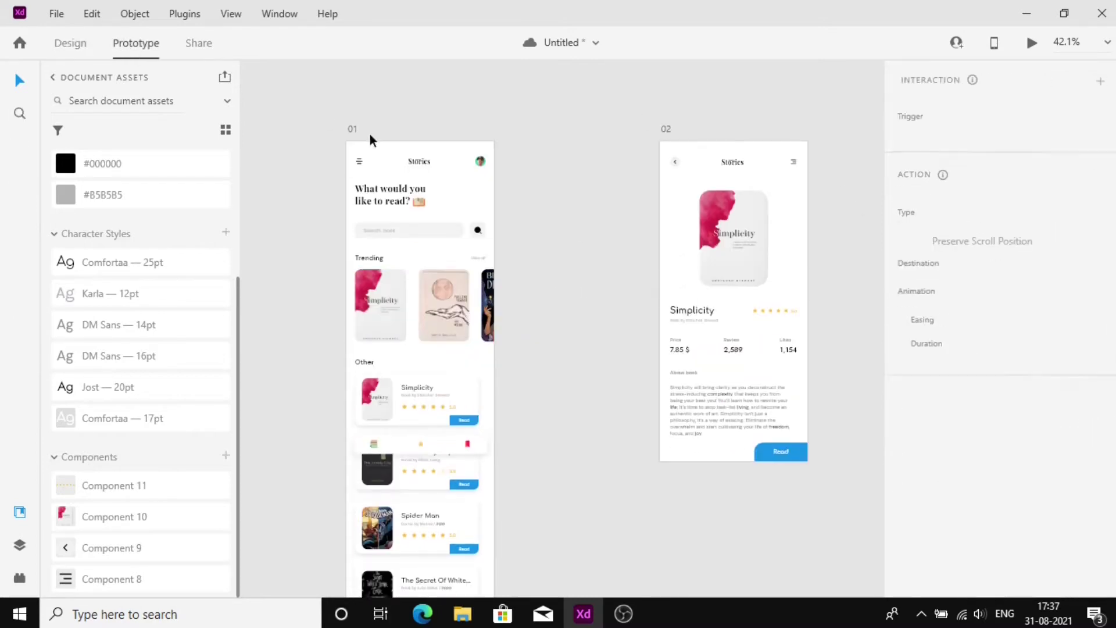
click(442, 326)
click(465, 401)
double_click(476, 417)
drag(478, 419, 684, 251)
click(1066, 267)
click(1062, 319)
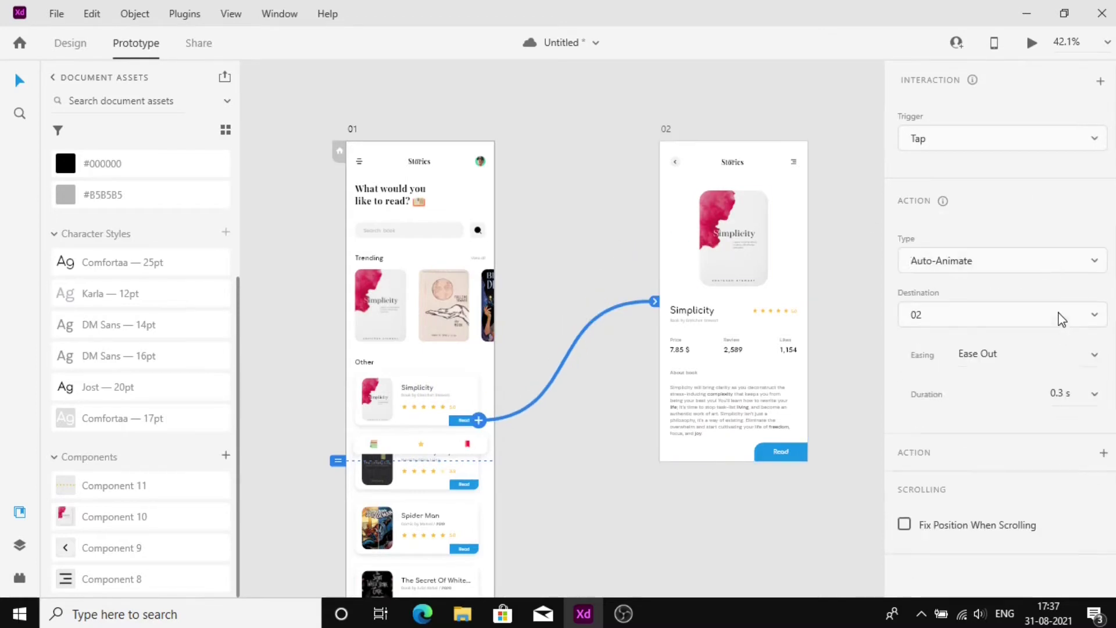
- Set the Read button interaction's easing to Ease In-Out and its duration to 0.4 s
click(1103, 358)
click(1046, 419)
click(1070, 394)
- Link artboard 02's back arrow to artboard 01 with Auto-Animate on tap, and make artboard 01 the home screen of Flow 1
click(686, 166)
drag(452, 205, 453, 203)
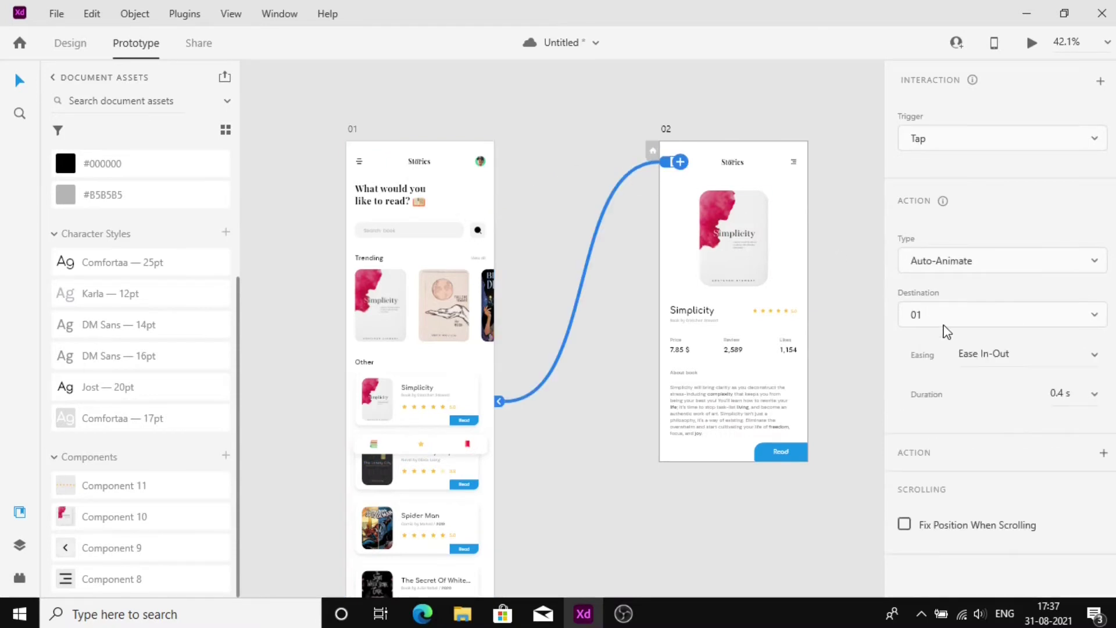
key(ctrl+z)
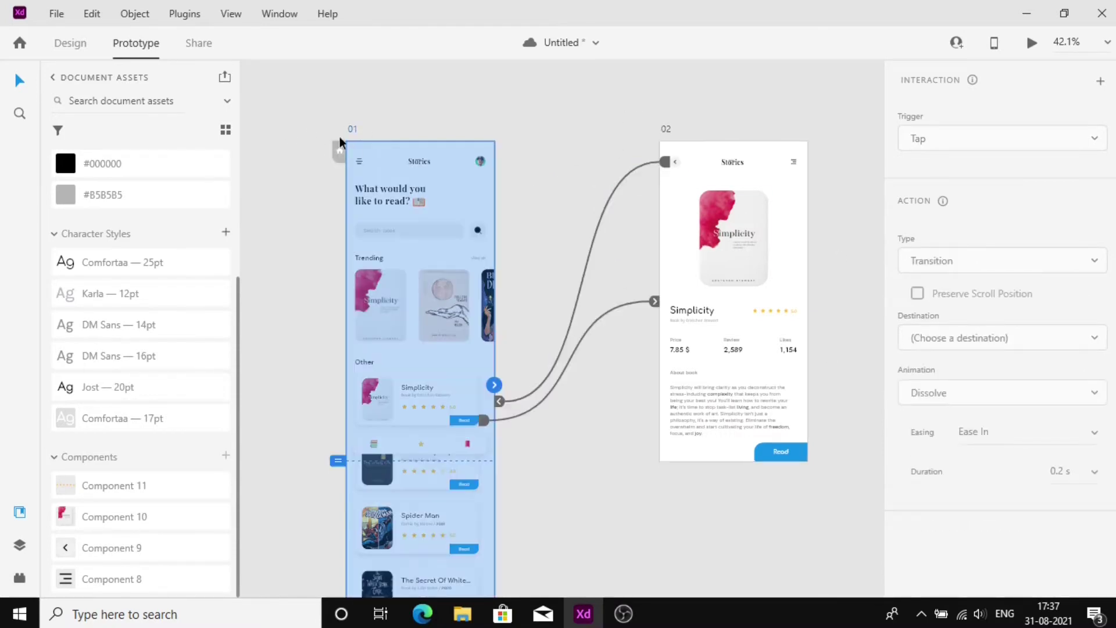
click(339, 151)
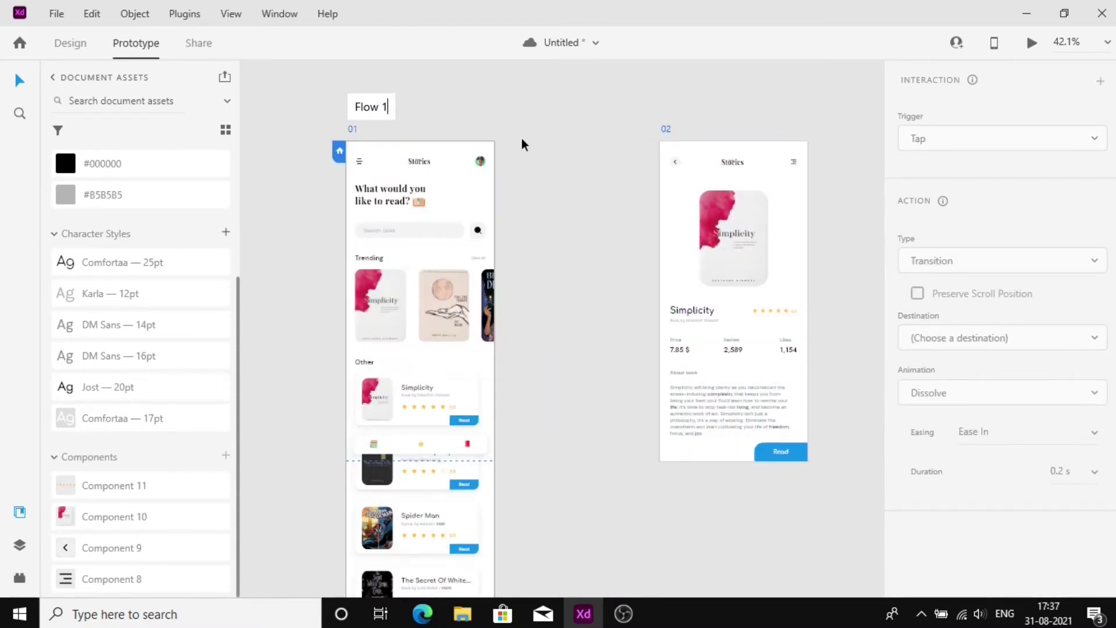
key(Return)
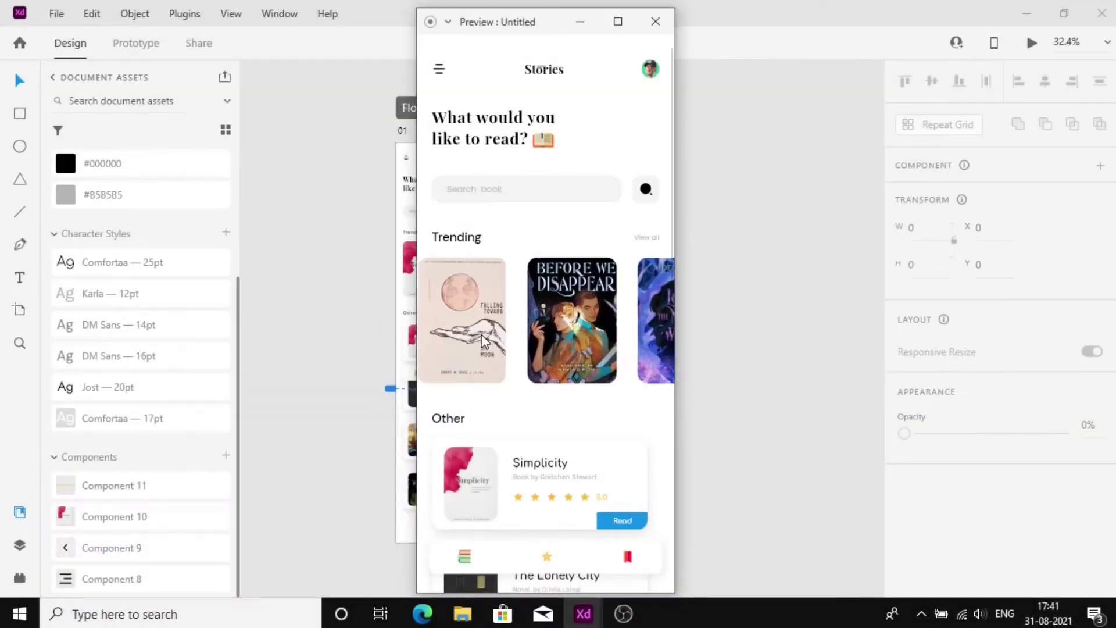
- Test the preview by swiping the Trending row, scrolling the home page, opening Simplicity with Read and returning with the back arrow
drag(482, 336, 629, 340)
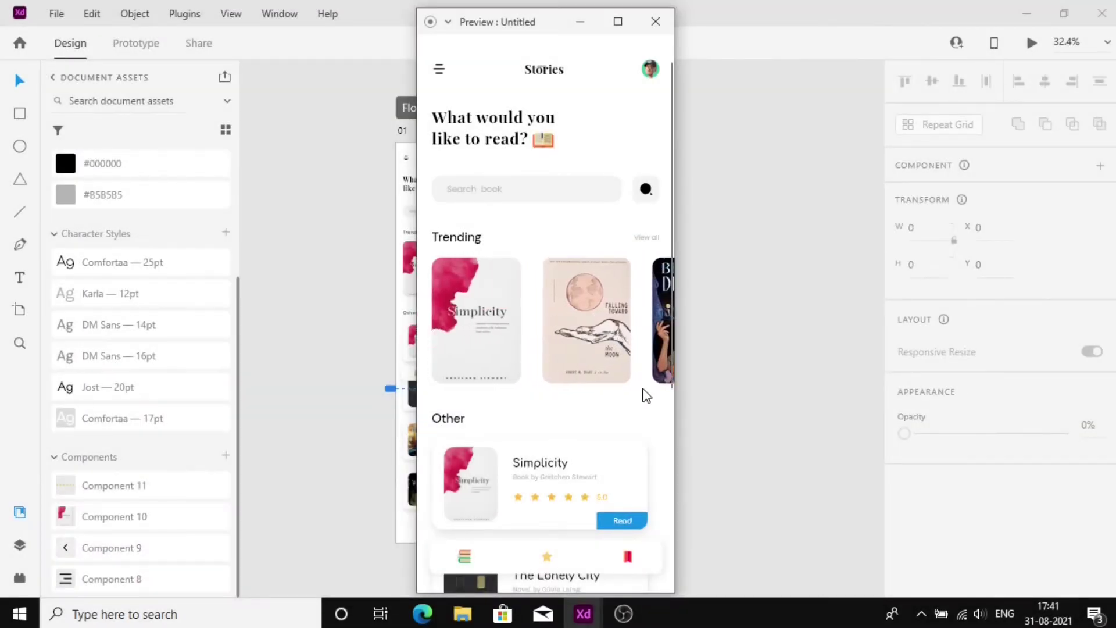
scroll(643, 399, down, 5)
scroll(643, 399, up, 5)
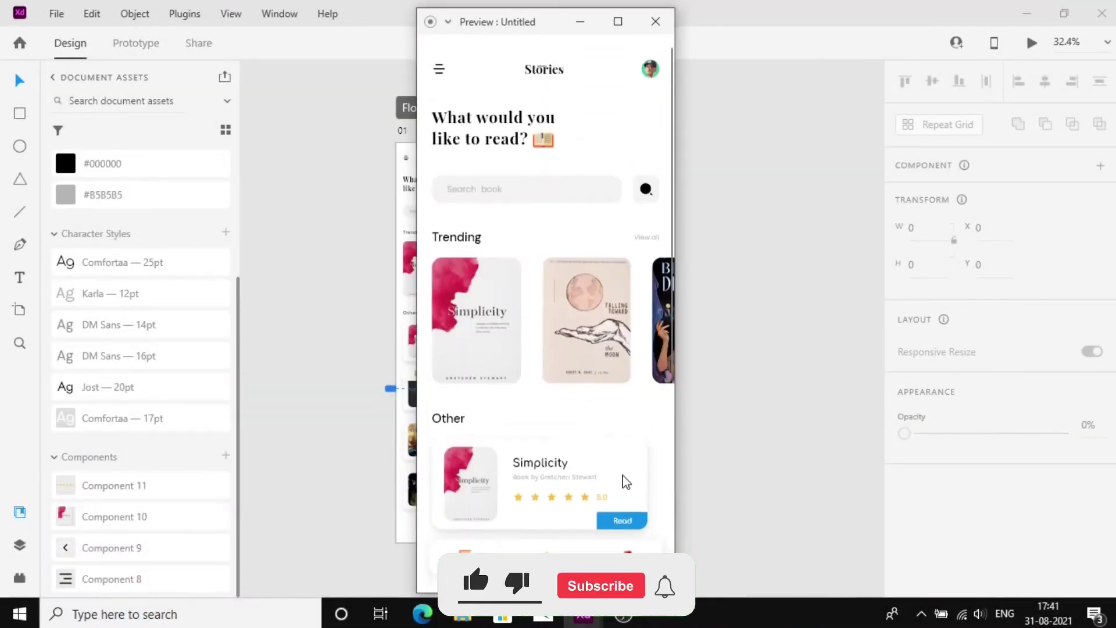
click(622, 524)
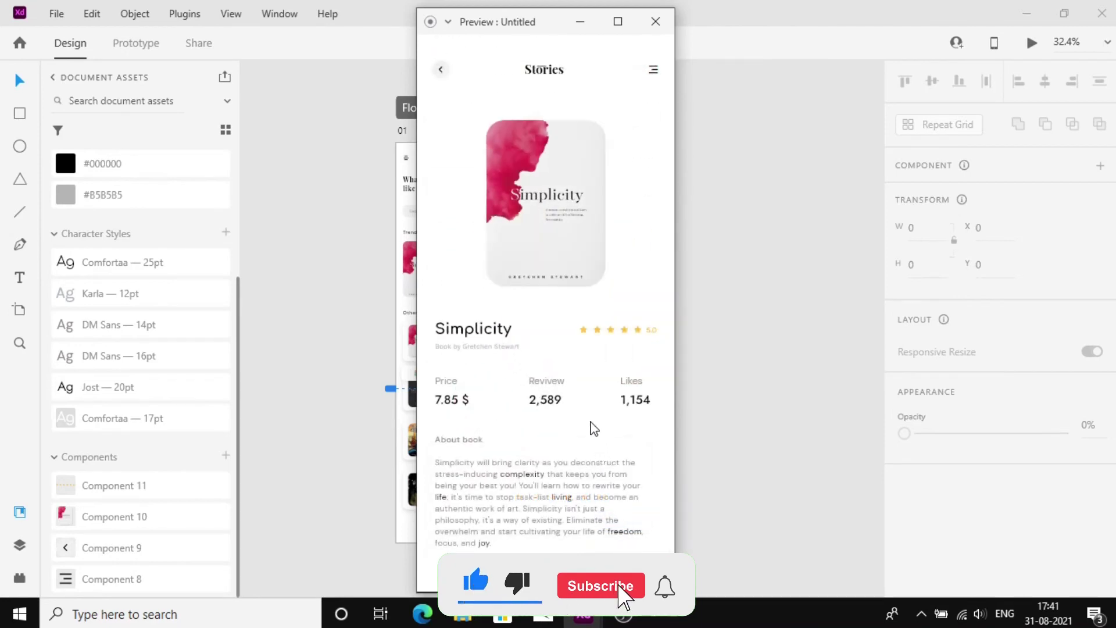
click(446, 71)
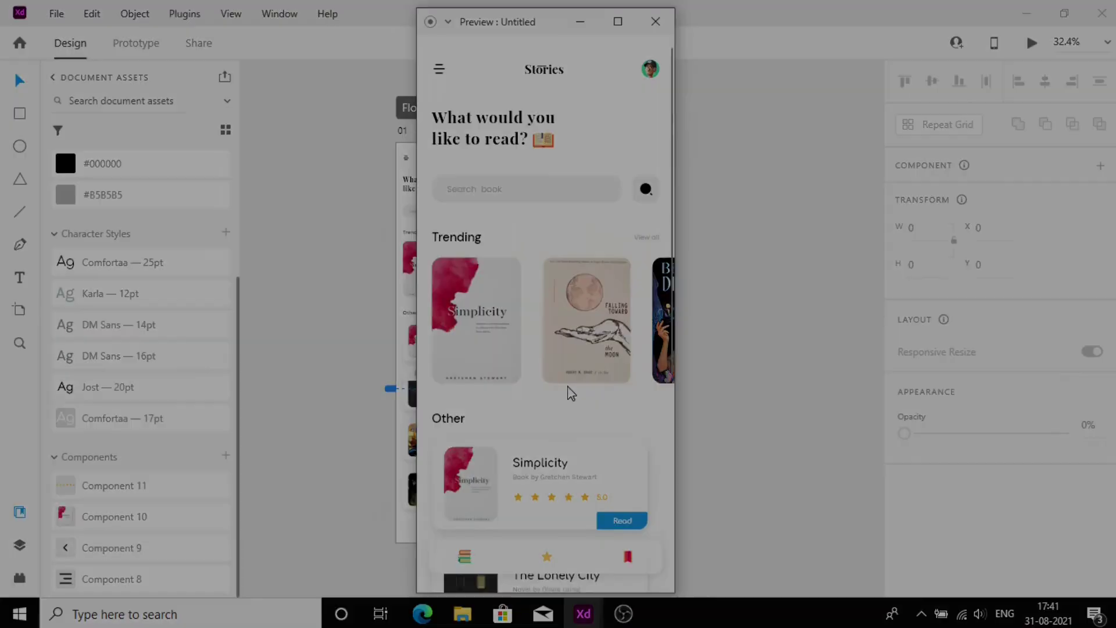